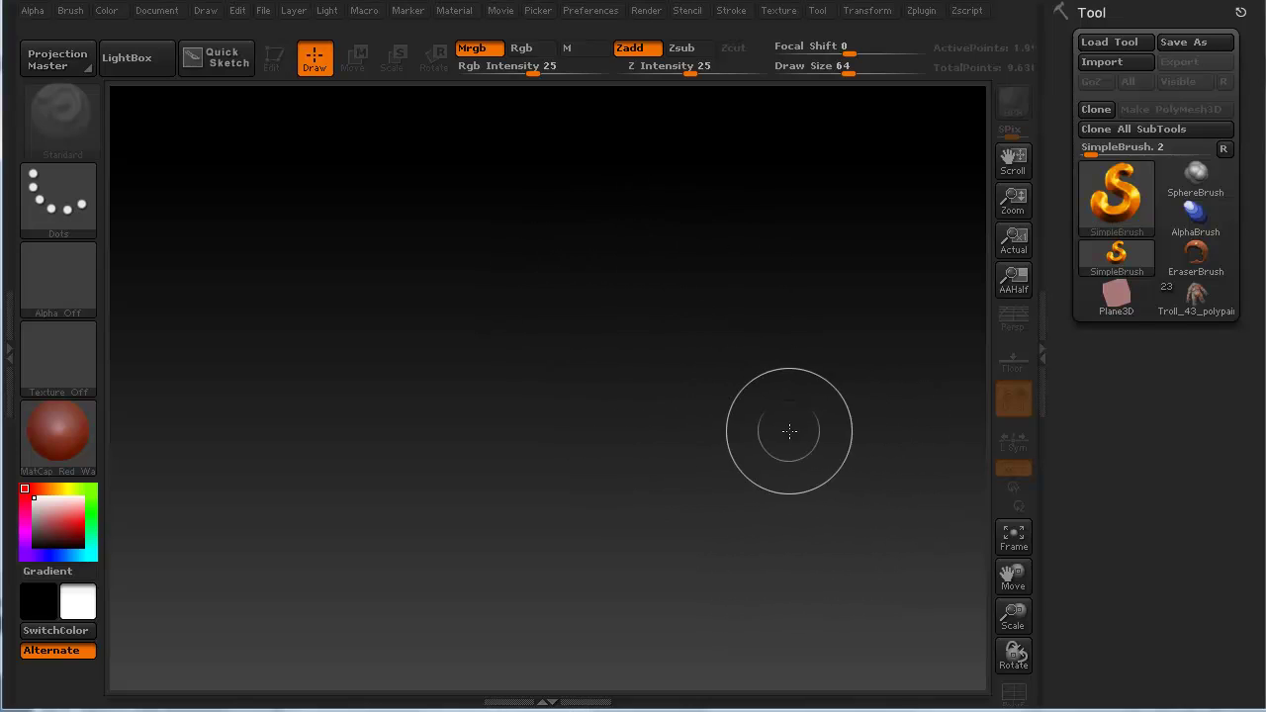
# - Open the tool picker from the large Tool palette thumbnail
pyautogui.click(1114, 210)
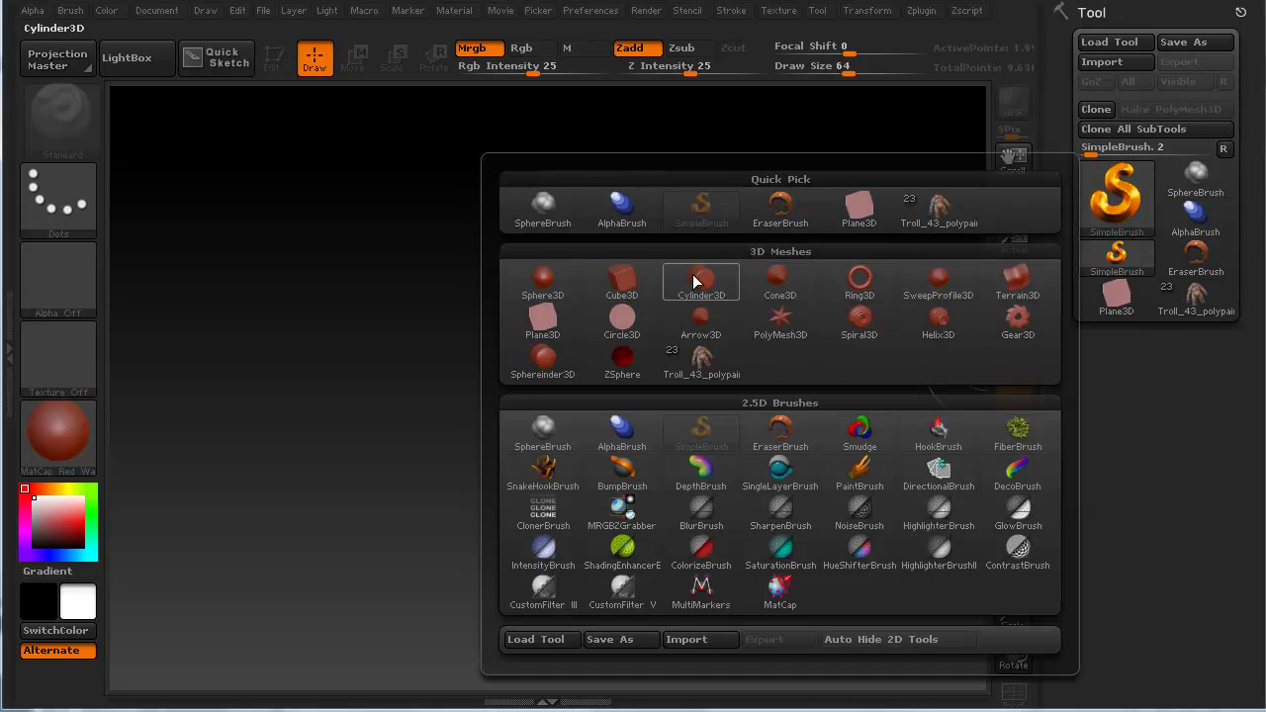
# - Draw a Plane3D on the canvas, enter Edit mode and convert it to PolyMesh3D
pyautogui.click(550, 321)
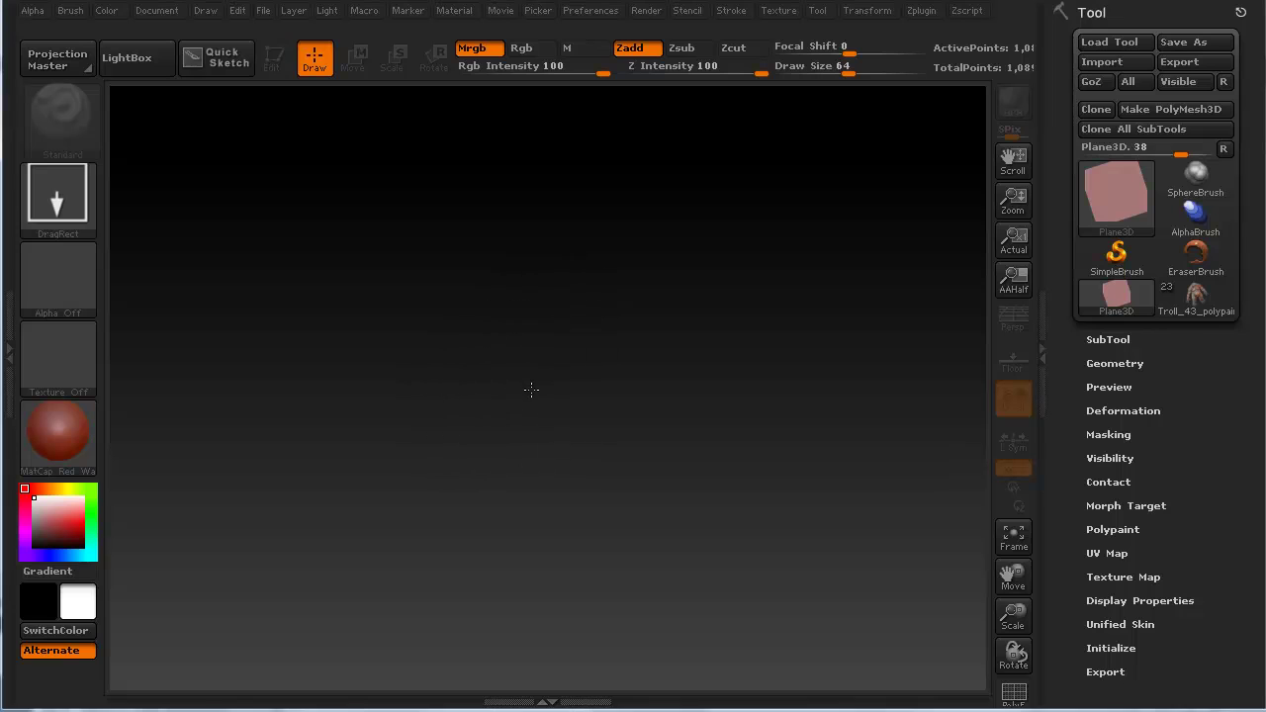
pyautogui.moveTo(531, 390); pyautogui.dragTo(532, 705)
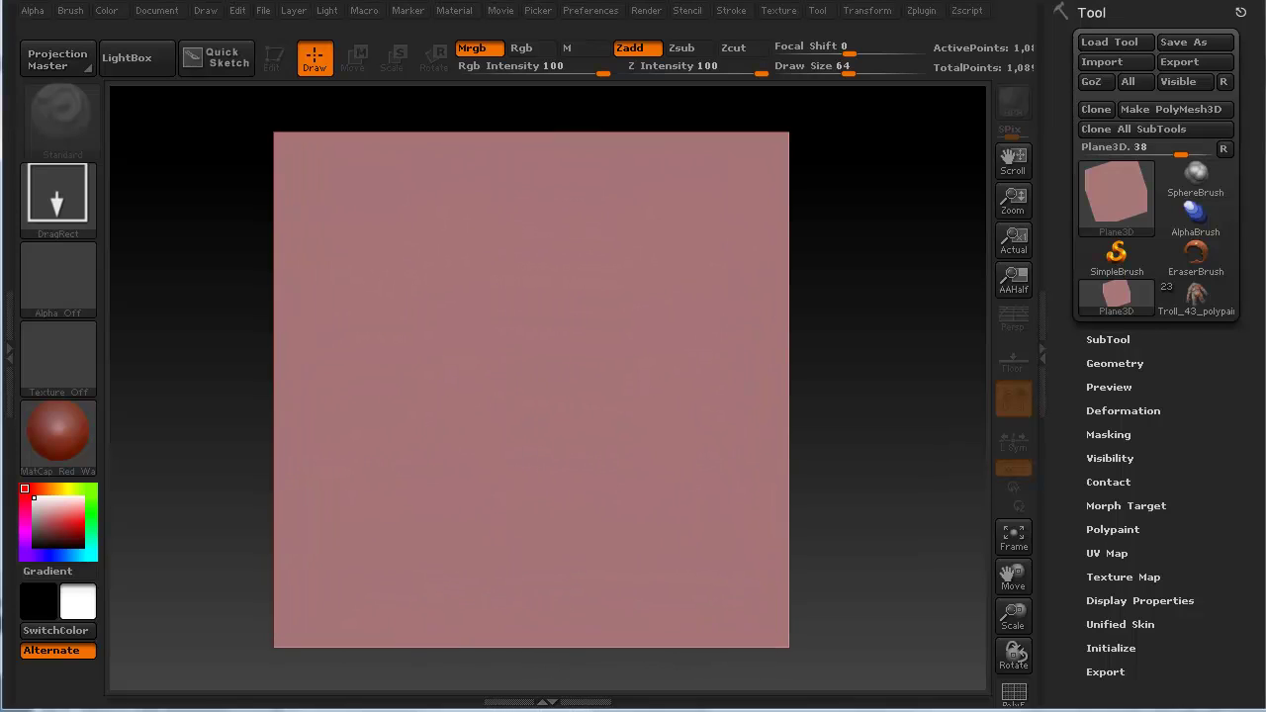
pyautogui.press('t')
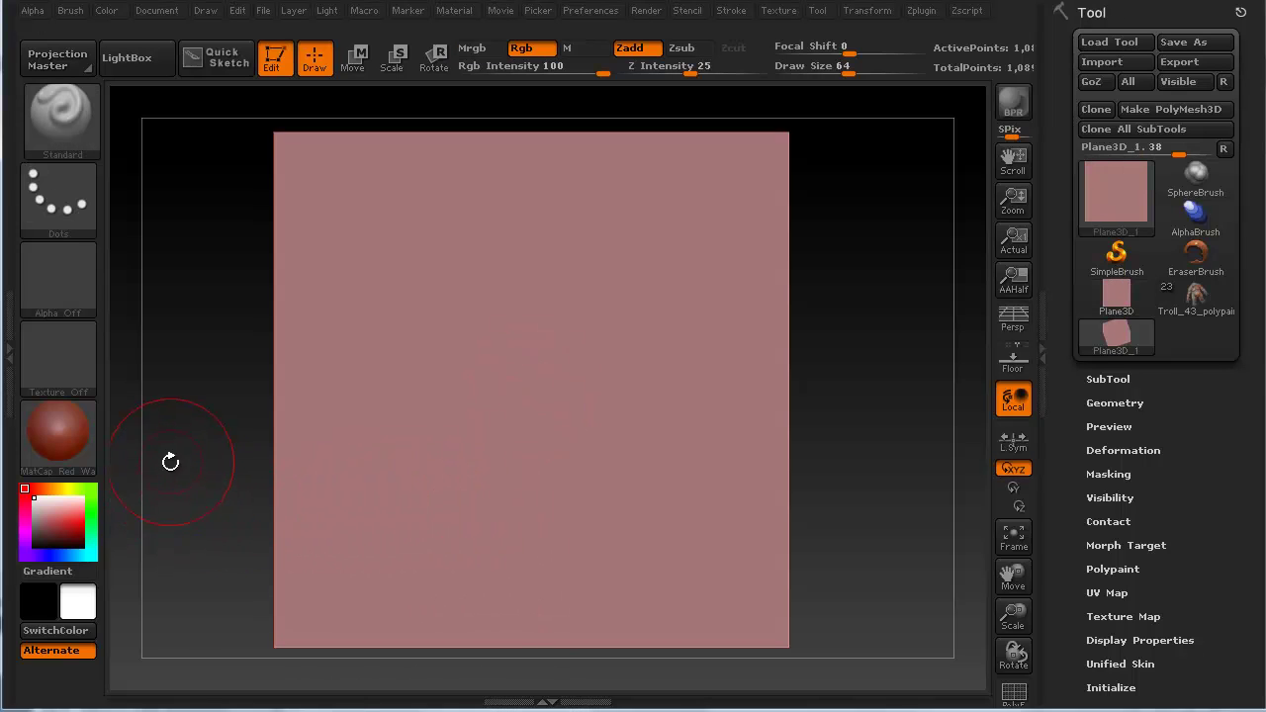
pyautogui.keyDown('alt'); pyautogui.moveTo(177, 454); pyautogui.dragTo(214, 444); pyautogui.keyUp('alt')
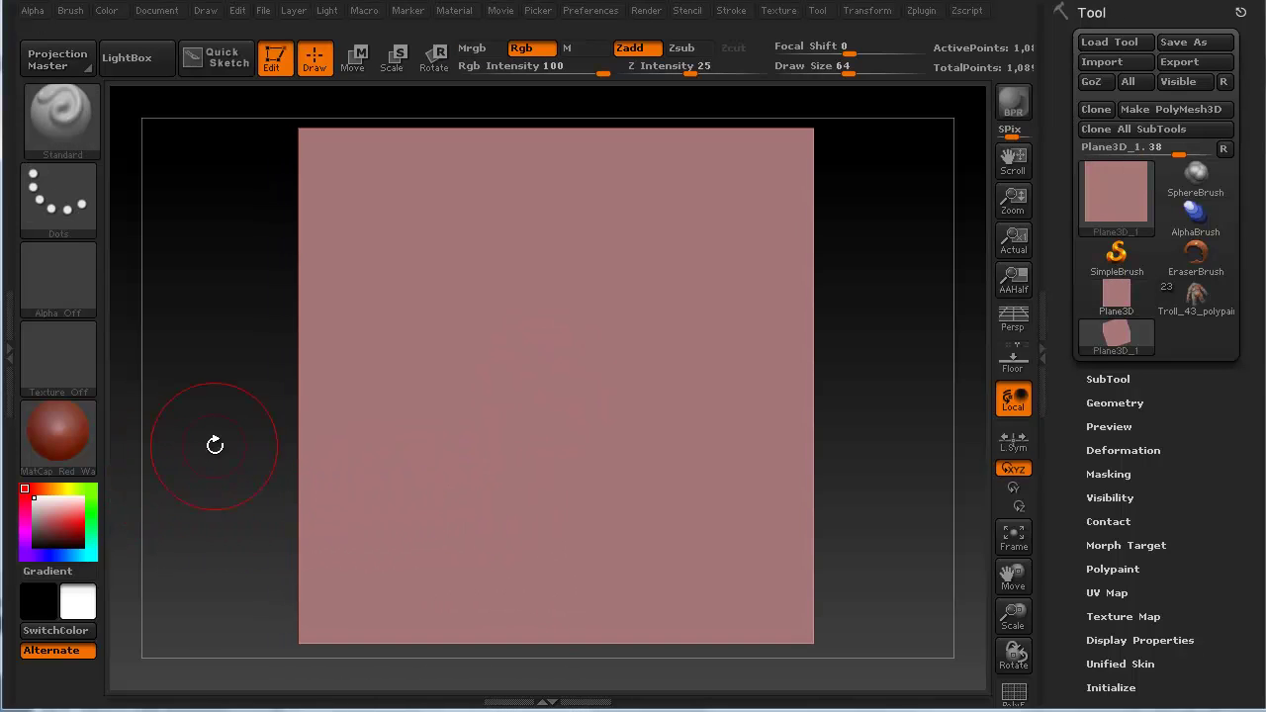
pyautogui.click(1162, 108)
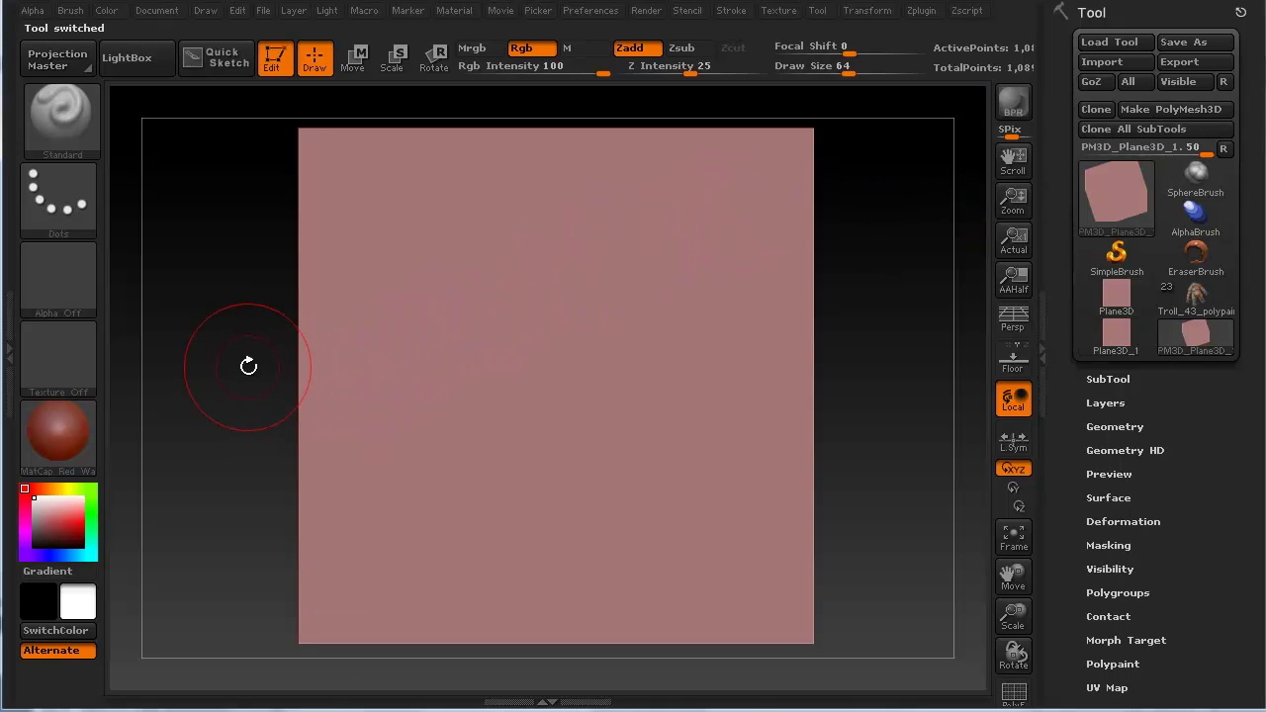
# - Subdivide the plane with Ctrl+D to roughly 1.5 million points
pyautogui.keyDown('alt'); pyautogui.moveTo(241, 364); pyautogui.dragTo(227, 359); pyautogui.keyUp('alt')
pyautogui.press('ctrl')
pyautogui.click(1047, 345)
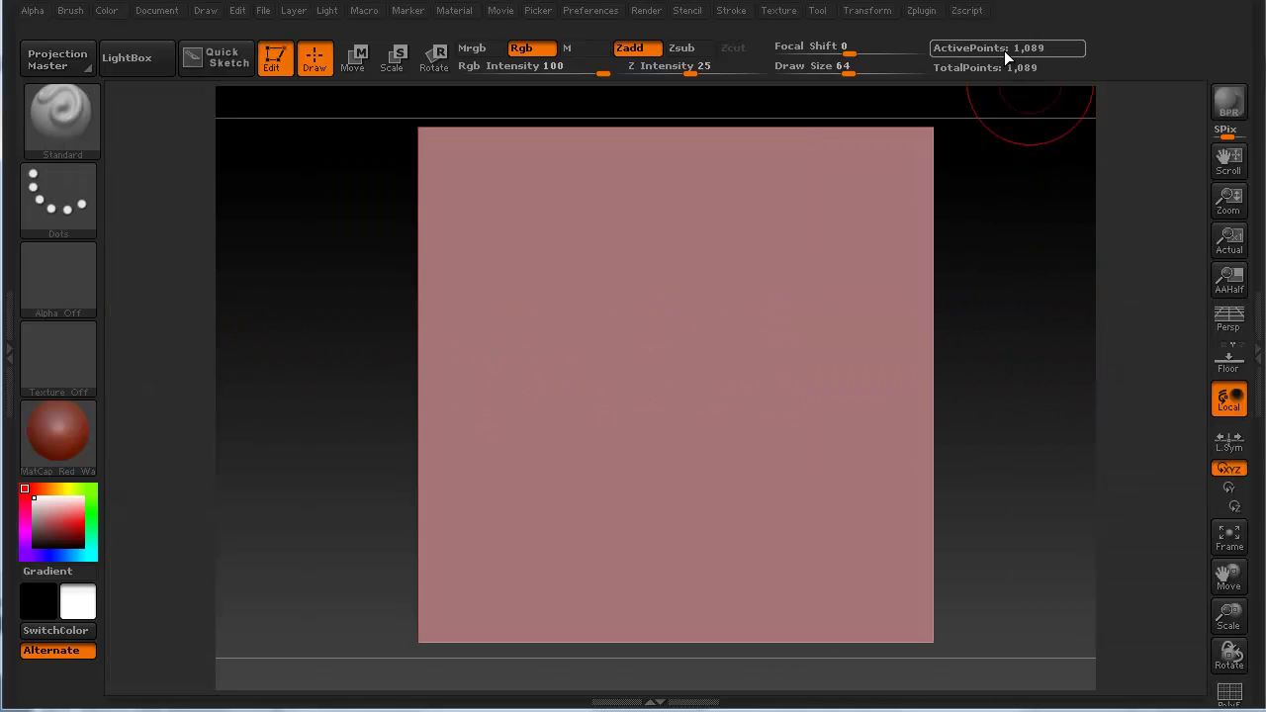
pyautogui.hotkey('ctrl', 'd')
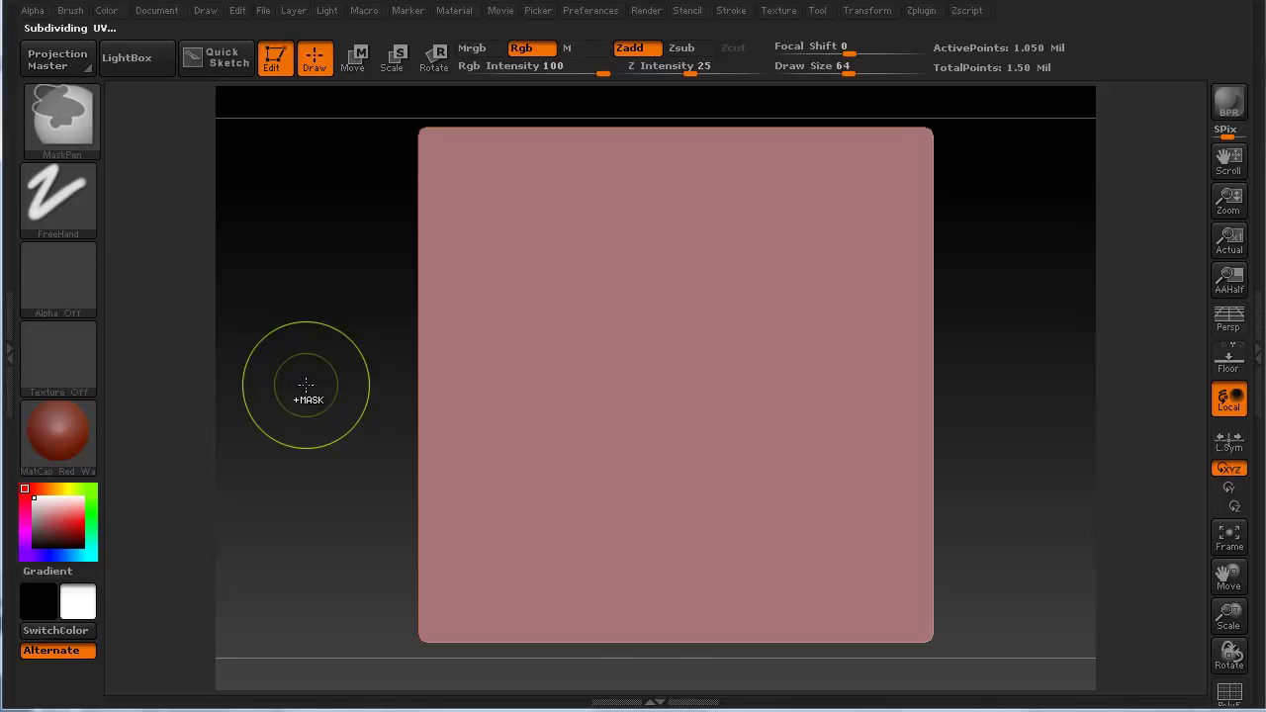
pyautogui.click(1257, 356)
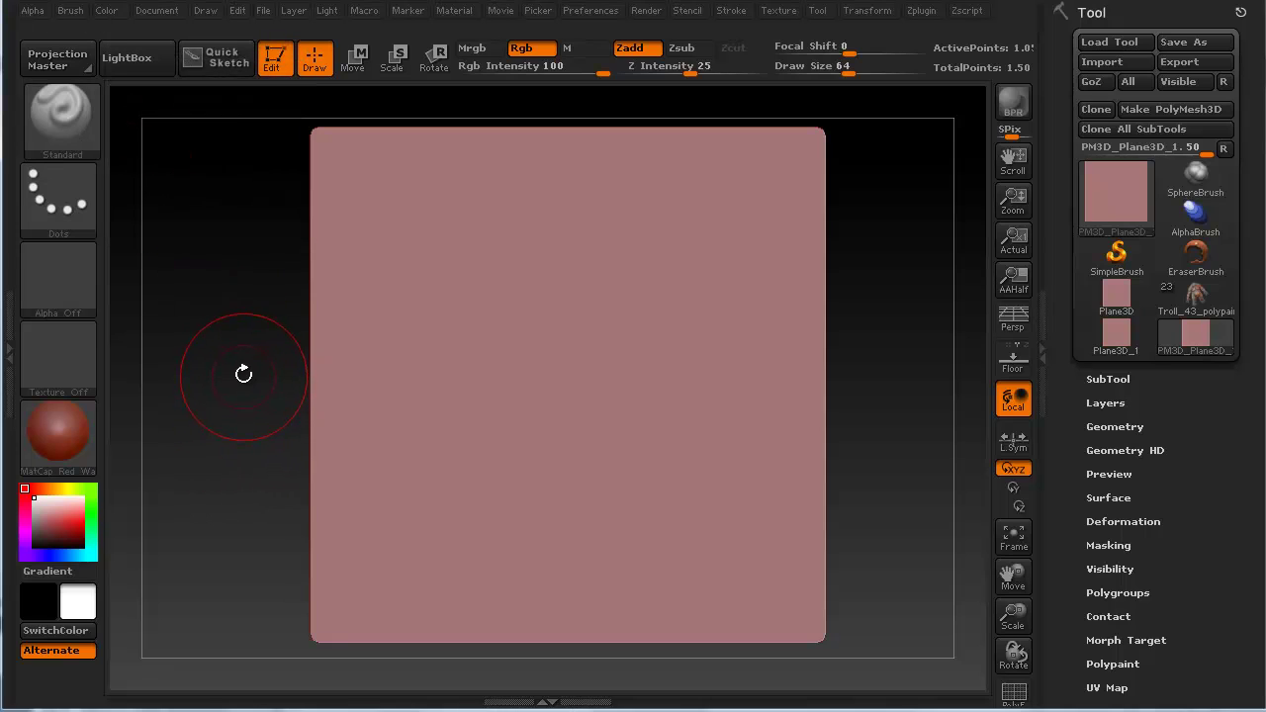
# - Choose the ClayBuildup brush and build clay over the upper-right, left and centre
pyautogui.press('shift')
pyautogui.click(1042, 315)
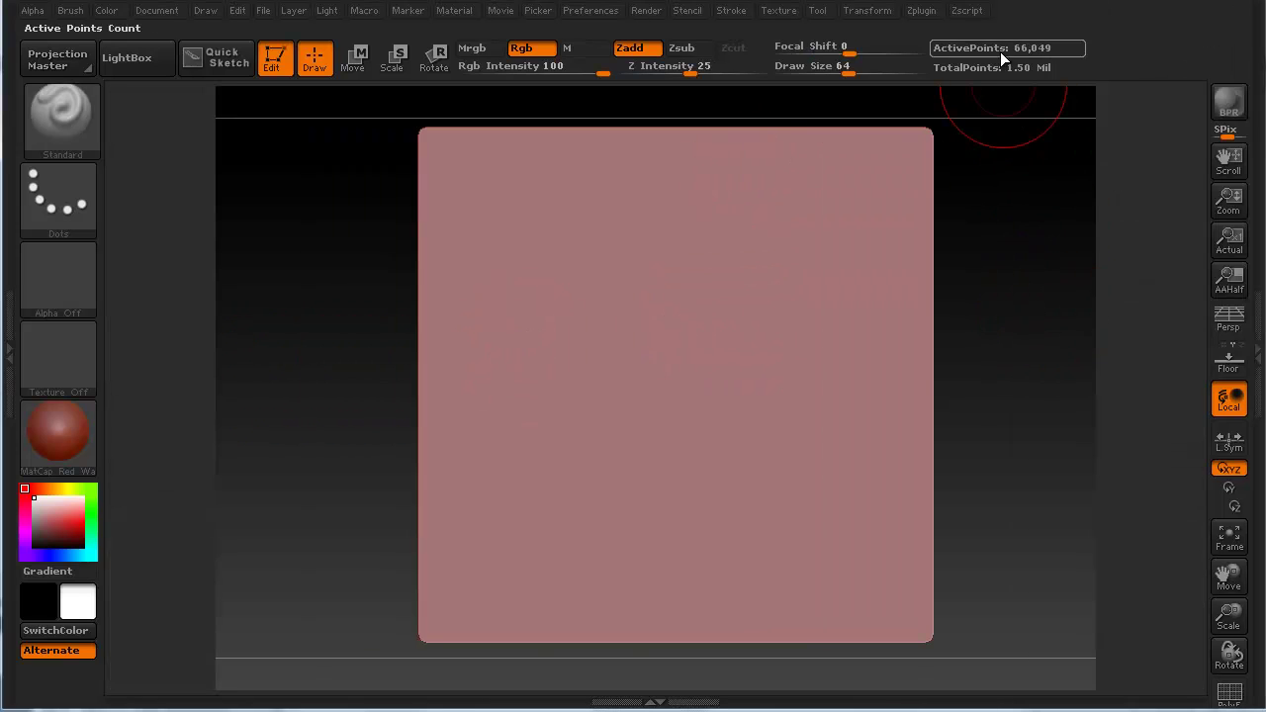
pyautogui.click(1256, 346)
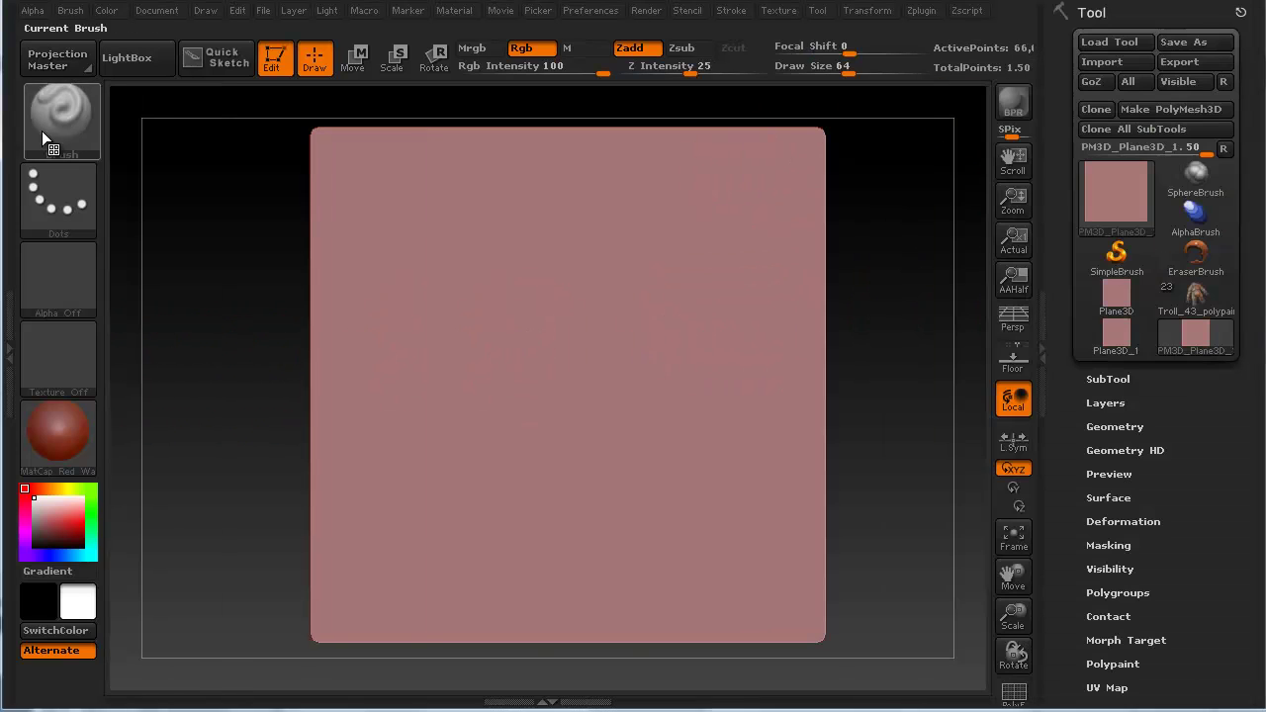
pyautogui.click(83, 130)
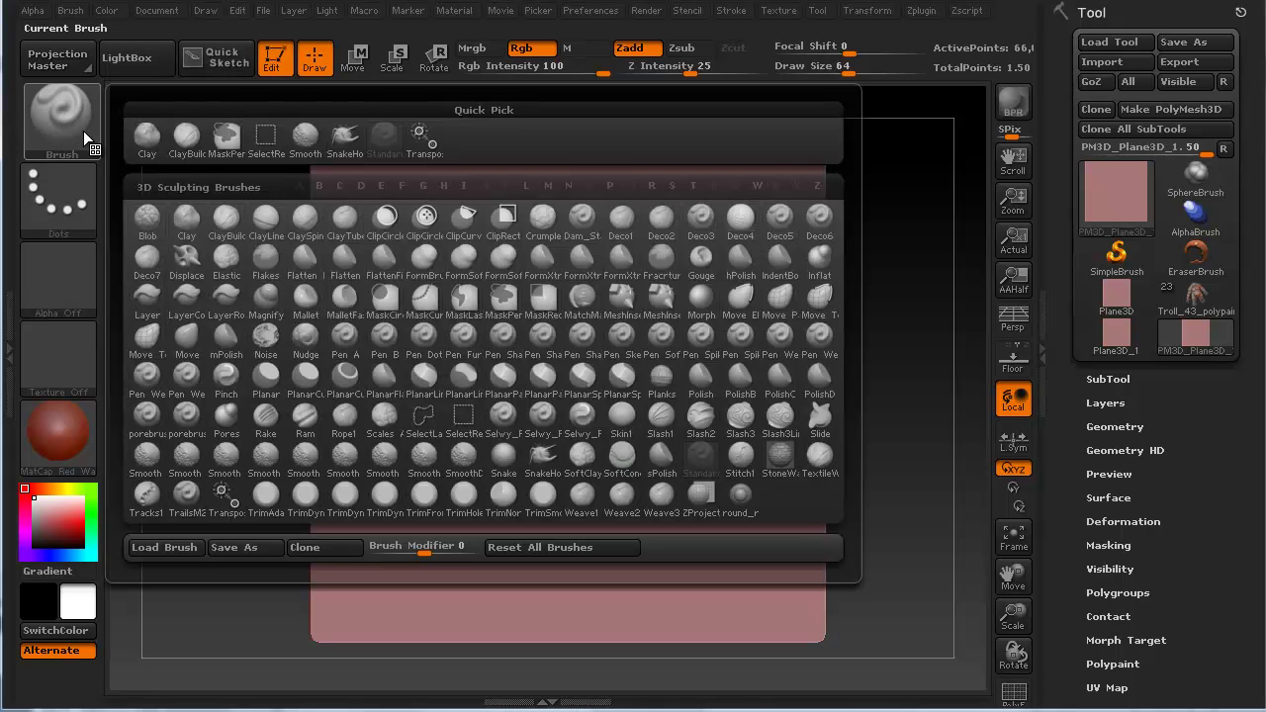
pyautogui.click(226, 218)
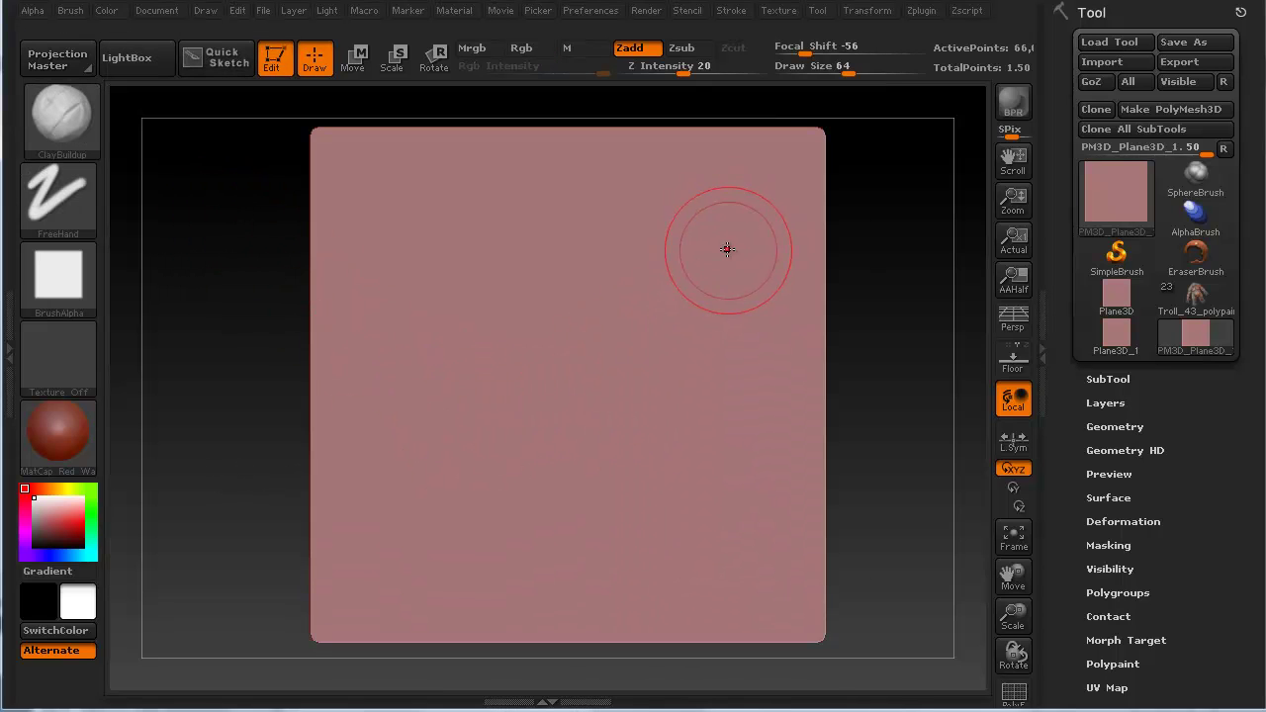
pyautogui.moveTo(731, 249)
pyautogui.mouseDown()
pyautogui.moveTo(648, 332)
pyautogui.moveTo(557, 538)
pyautogui.mouseUp()
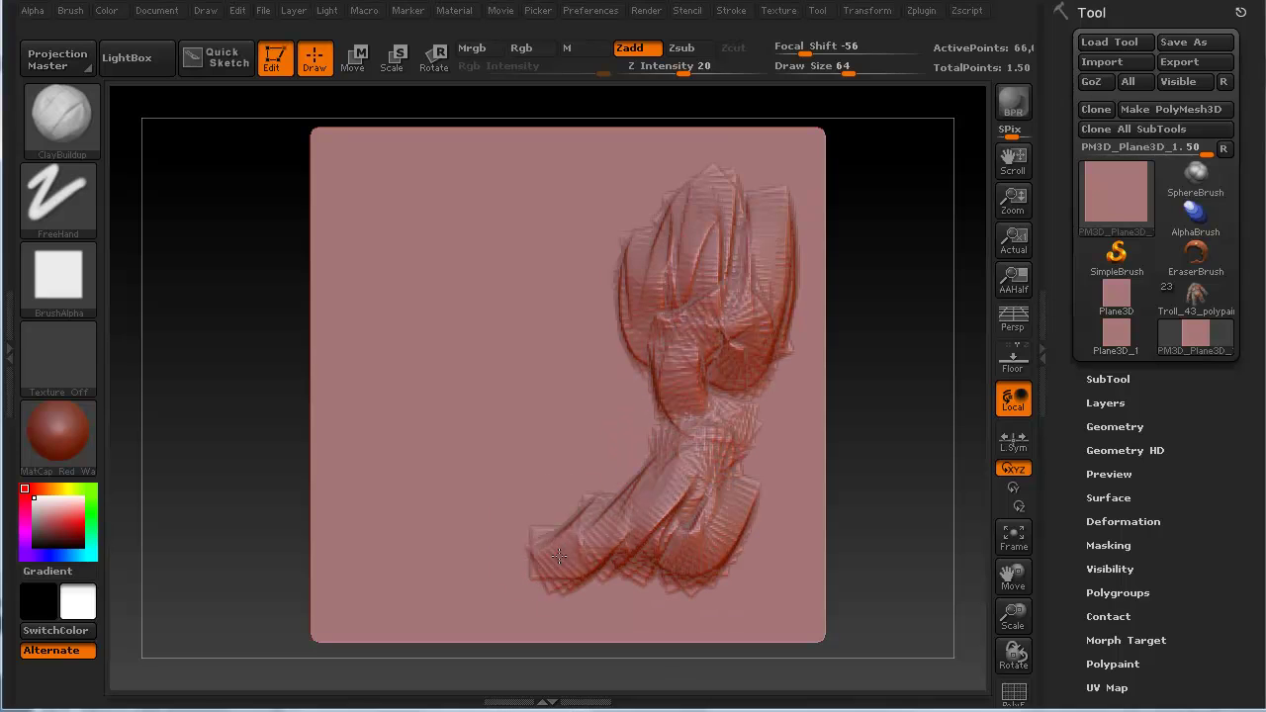
pyautogui.moveTo(603, 287)
pyautogui.mouseDown()
pyautogui.moveTo(584, 213)
pyautogui.moveTo(465, 267)
pyautogui.moveTo(395, 366)
pyautogui.moveTo(391, 406)
pyautogui.moveTo(415, 504)
pyautogui.moveTo(375, 375)
pyautogui.moveTo(484, 158)
pyautogui.moveTo(587, 258)
pyautogui.moveTo(693, 267)
pyautogui.moveTo(712, 356)
pyautogui.moveTo(692, 534)
pyautogui.moveTo(440, 608)
pyautogui.mouseUp()
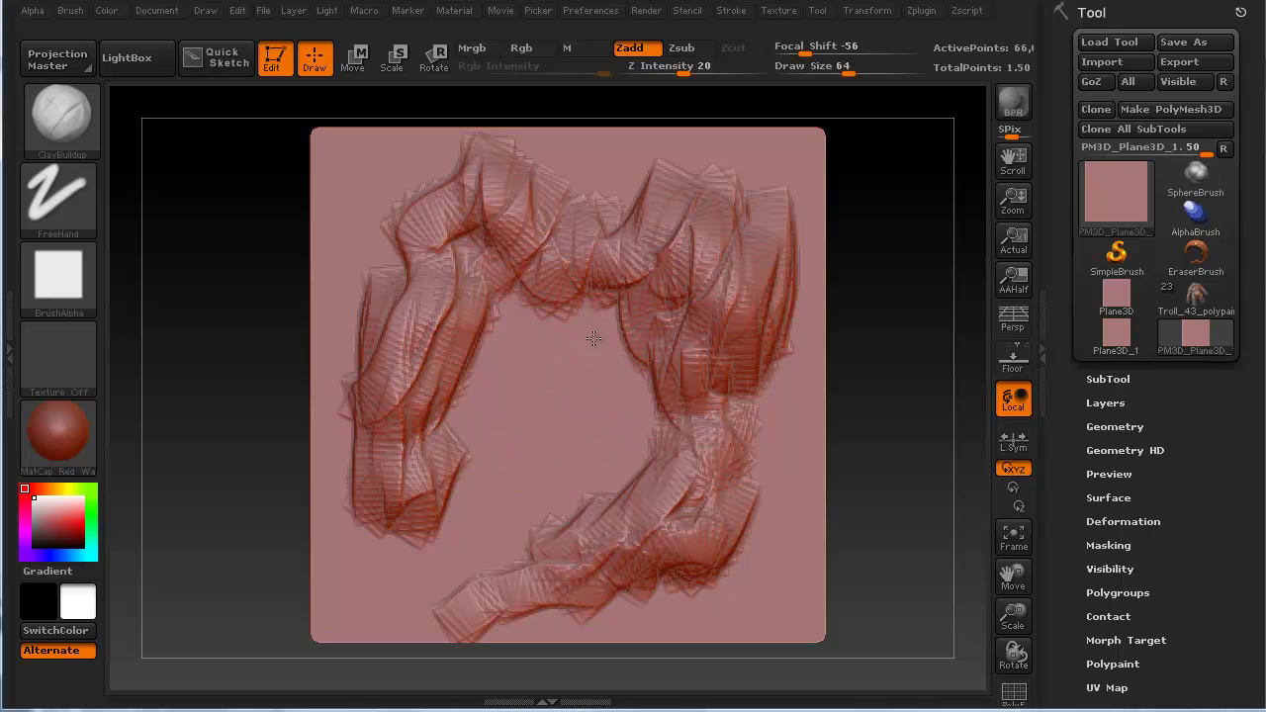
pyautogui.moveTo(603, 341)
pyautogui.mouseDown()
pyautogui.moveTo(629, 469)
pyautogui.moveTo(529, 515)
pyautogui.moveTo(515, 322)
pyautogui.moveTo(625, 398)
pyautogui.moveTo(474, 554)
pyautogui.moveTo(554, 376)
pyautogui.moveTo(594, 495)
pyautogui.moveTo(554, 494)
pyautogui.mouseUp()
# - Rotate the plane to check it and add clay bulges on the left side
pyautogui.moveTo(264, 388); pyautogui.dragTo(260, 266)
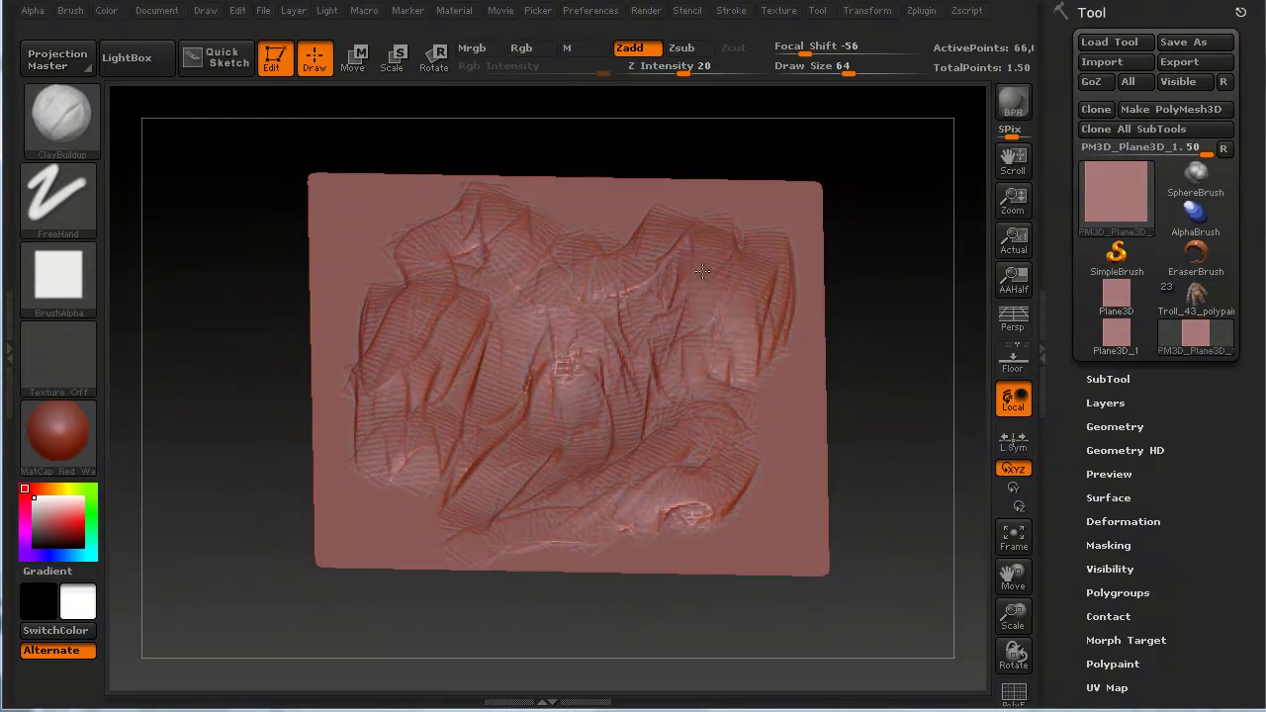
pyautogui.moveTo(270, 277)
pyautogui.mouseDown()
pyautogui.moveTo(283, 351)
pyautogui.moveTo(288, 317)
pyautogui.mouseUp()
pyautogui.moveTo(425, 297); pyautogui.dragTo(405, 386)
pyautogui.moveTo(395, 317); pyautogui.dragTo(356, 415)
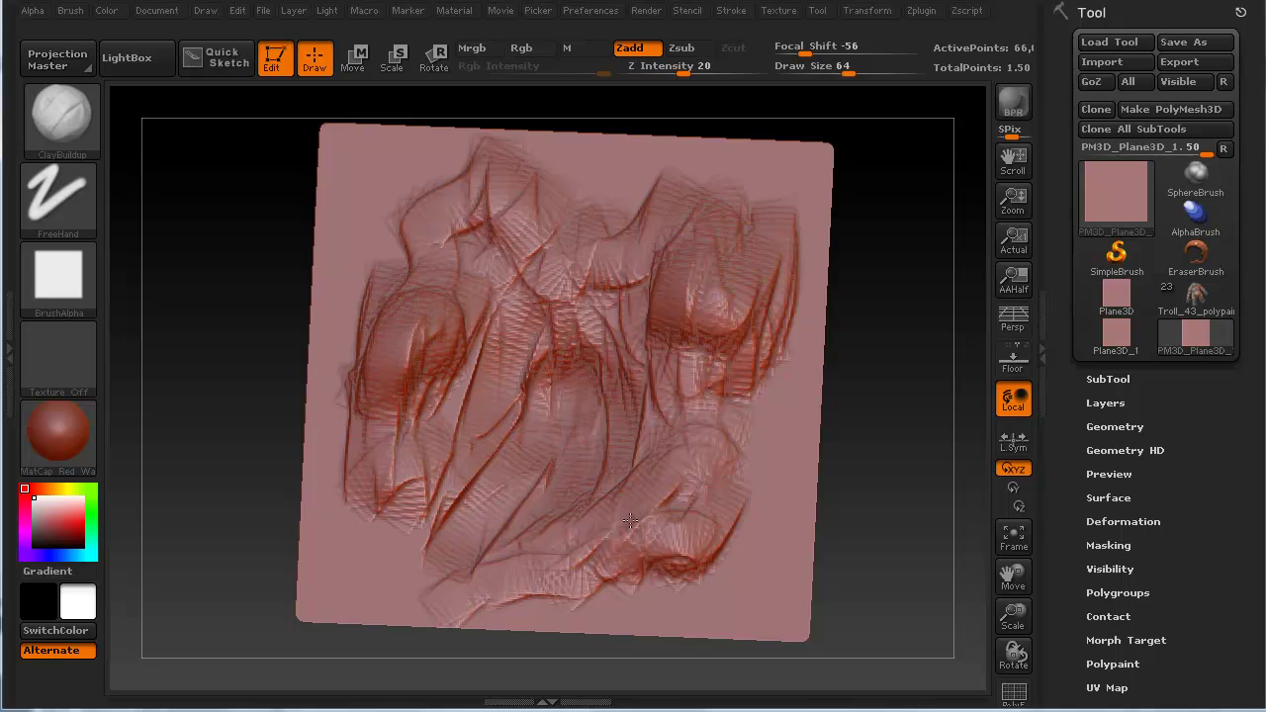
# - Shift-smooth the clay strokes across the top, upper-right and lower areas
pyautogui.keyDown('shift'); pyautogui.moveTo(438, 240); pyautogui.dragTo(671, 194); pyautogui.keyUp('shift')
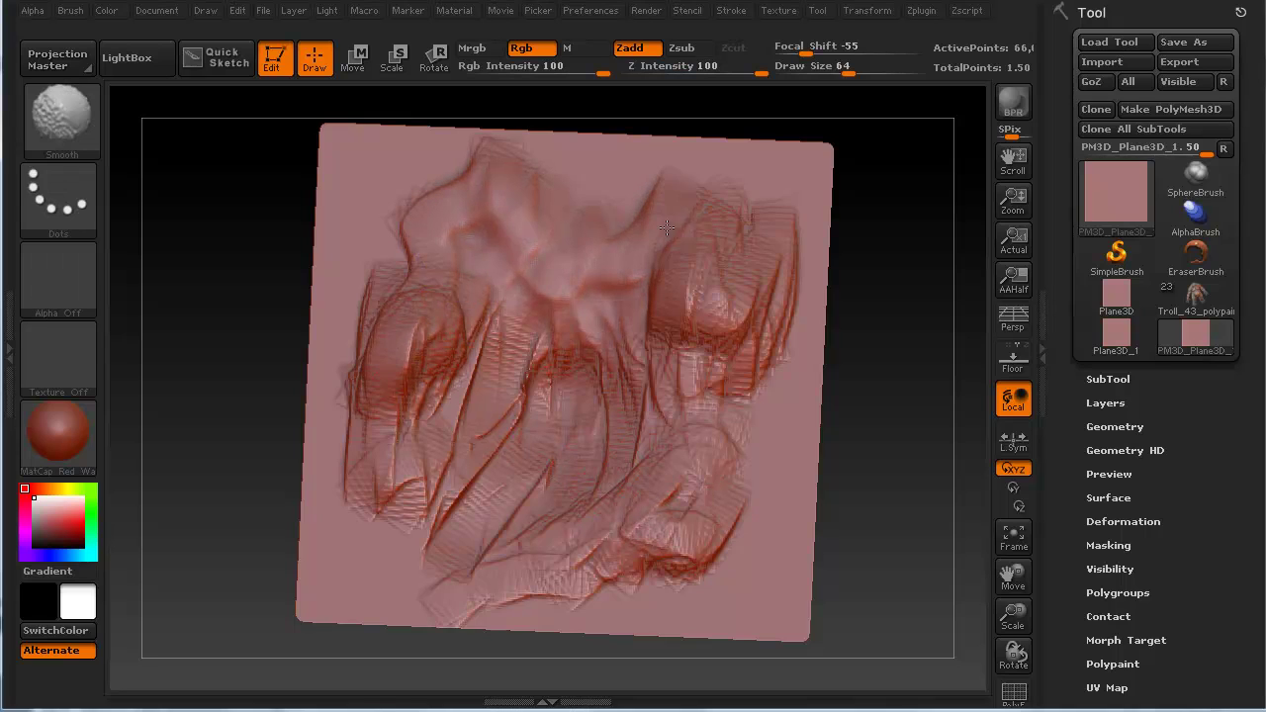
pyautogui.keyDown('shift'); pyautogui.moveTo(779, 301); pyautogui.dragTo(696, 287); pyautogui.keyUp('shift')
pyautogui.keyDown('shift'); pyautogui.moveTo(710, 513); pyautogui.dragTo(596, 362); pyautogui.keyUp('shift')
pyautogui.keyDown('shift'); pyautogui.moveTo(676, 569); pyautogui.dragTo(434, 453); pyautogui.keyUp('shift')
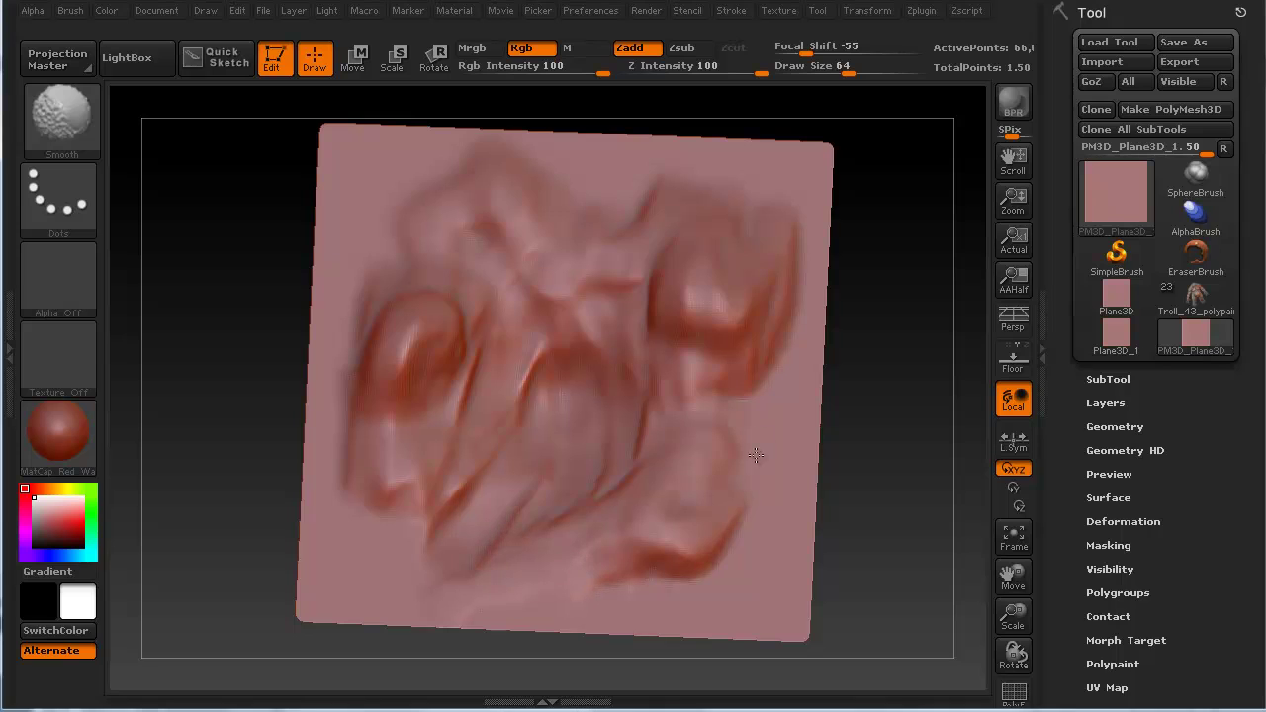
# - Subdivide the plane once more, turn it front-on, and enable Surface Noise
pyautogui.hotkey('ctrl', 'd')
pyautogui.moveTo(234, 484)
pyautogui.mouseDown()
pyautogui.moveTo(233, 508)
pyautogui.moveTo(244, 428)
pyautogui.moveTo(231, 334)
pyautogui.moveTo(240, 466)
pyautogui.moveTo(255, 418)
pyautogui.moveTo(252, 482)
pyautogui.moveTo(237, 419)
pyautogui.mouseUp()
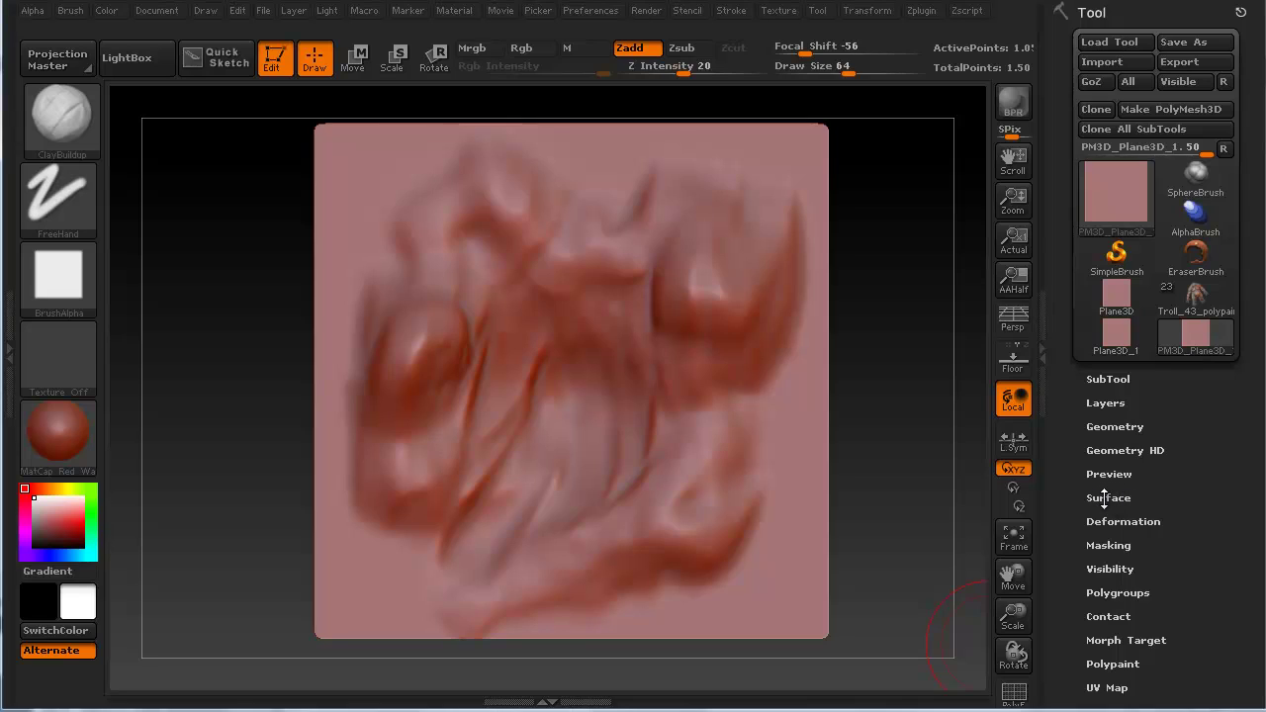
pyautogui.click(1108, 497)
# - Set the surface noise Scale to about 121 and Strength to -0.0009
pyautogui.click(1096, 518)
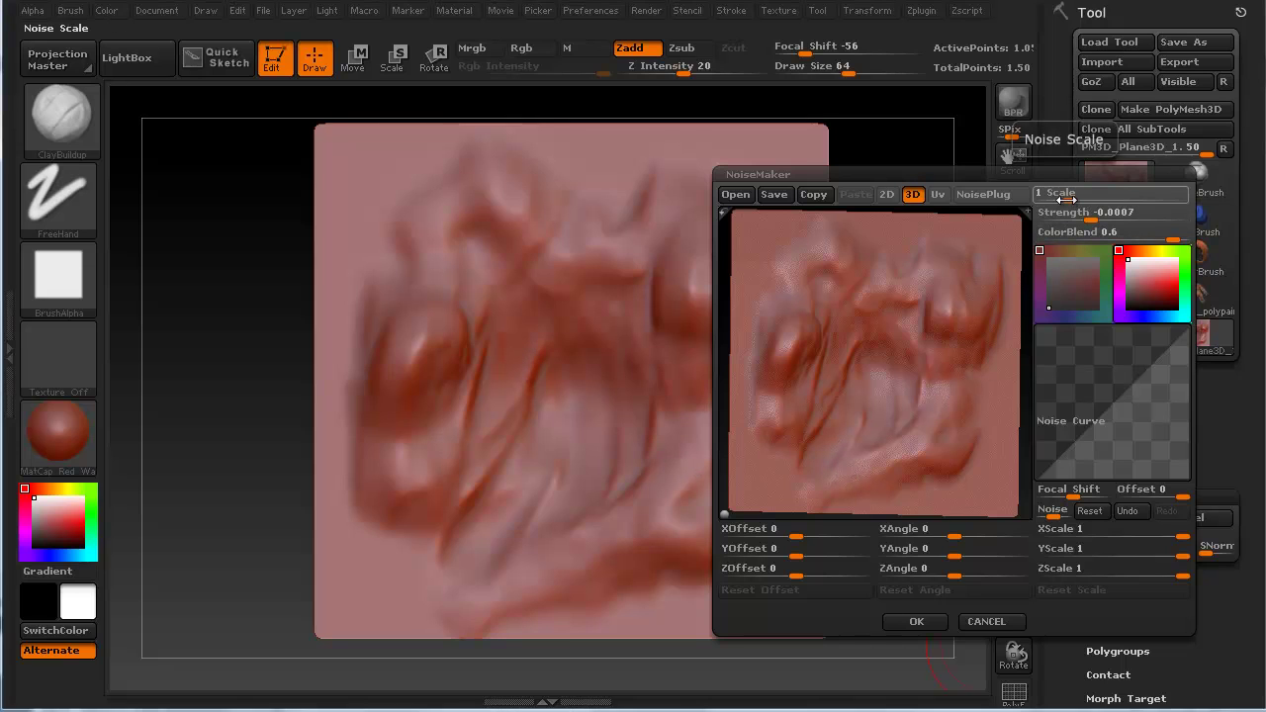
pyautogui.moveTo(1065, 197); pyautogui.dragTo(1121, 199)
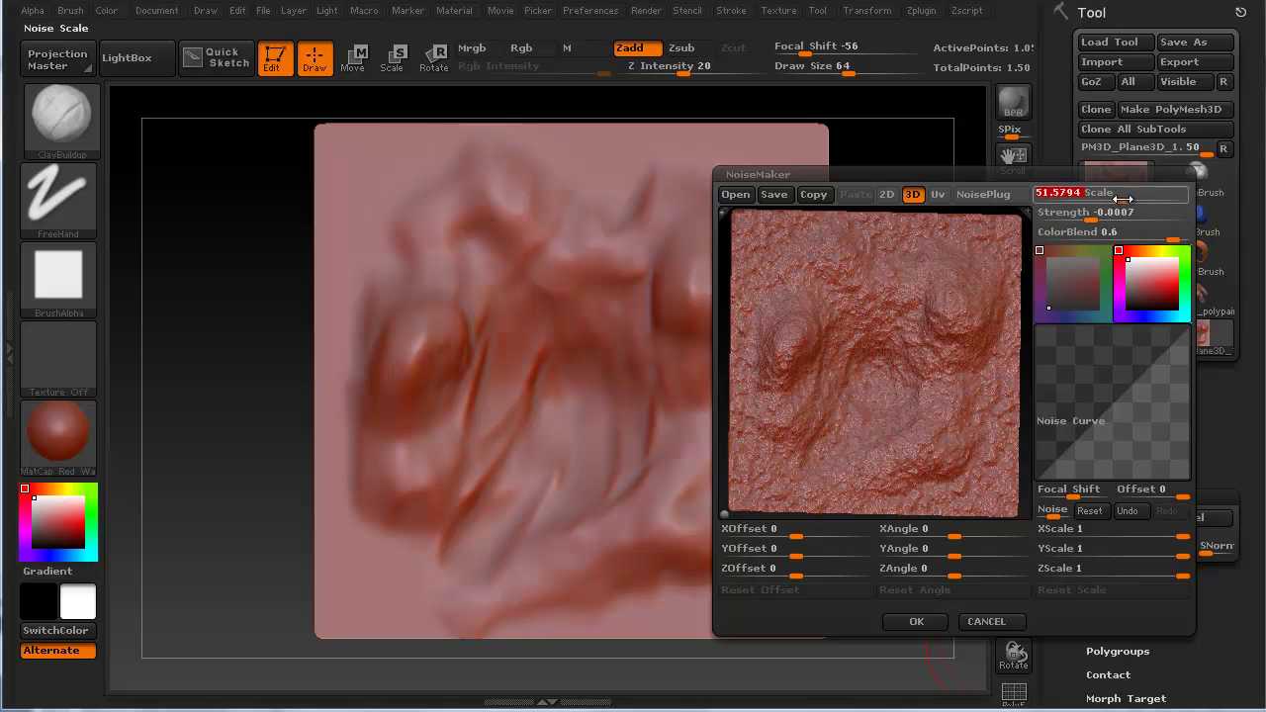
pyautogui.moveTo(1123, 199); pyautogui.dragTo(1139, 195)
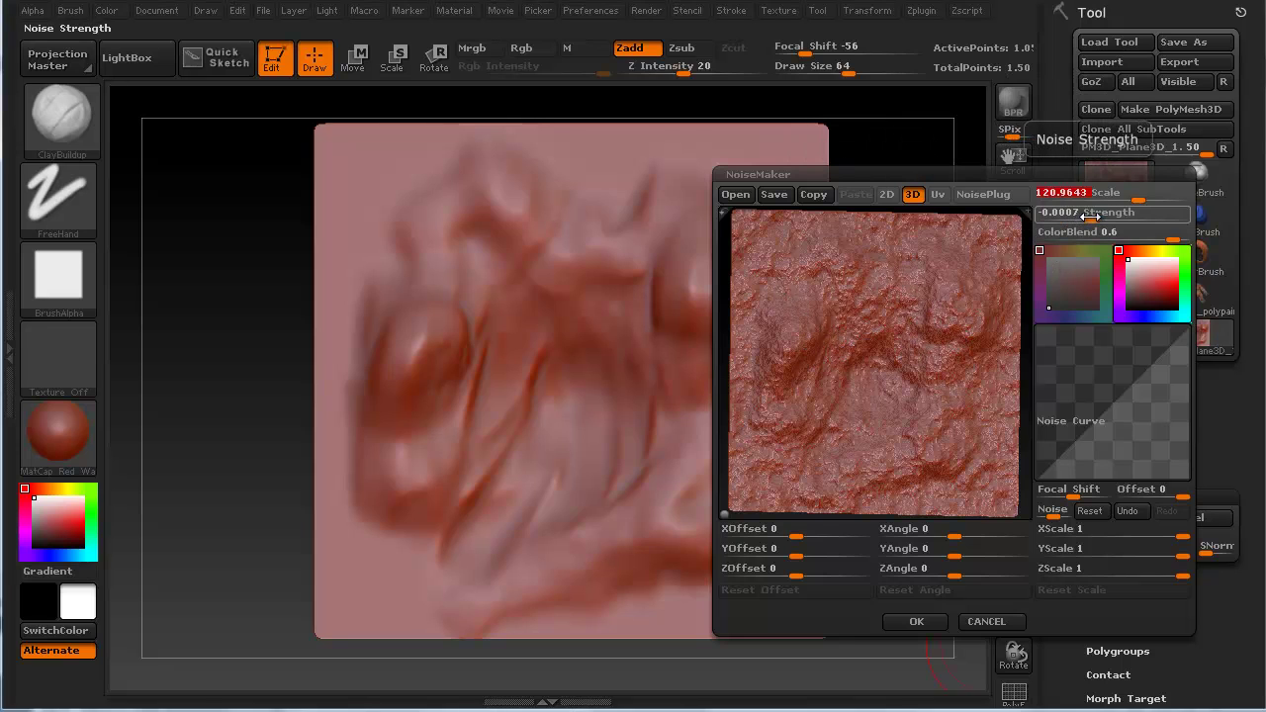
pyautogui.moveTo(1092, 216)
pyautogui.mouseDown()
pyautogui.moveTo(1147, 218)
pyautogui.moveTo(1098, 222)
pyautogui.mouseUp()
pyautogui.write('-0.0009')
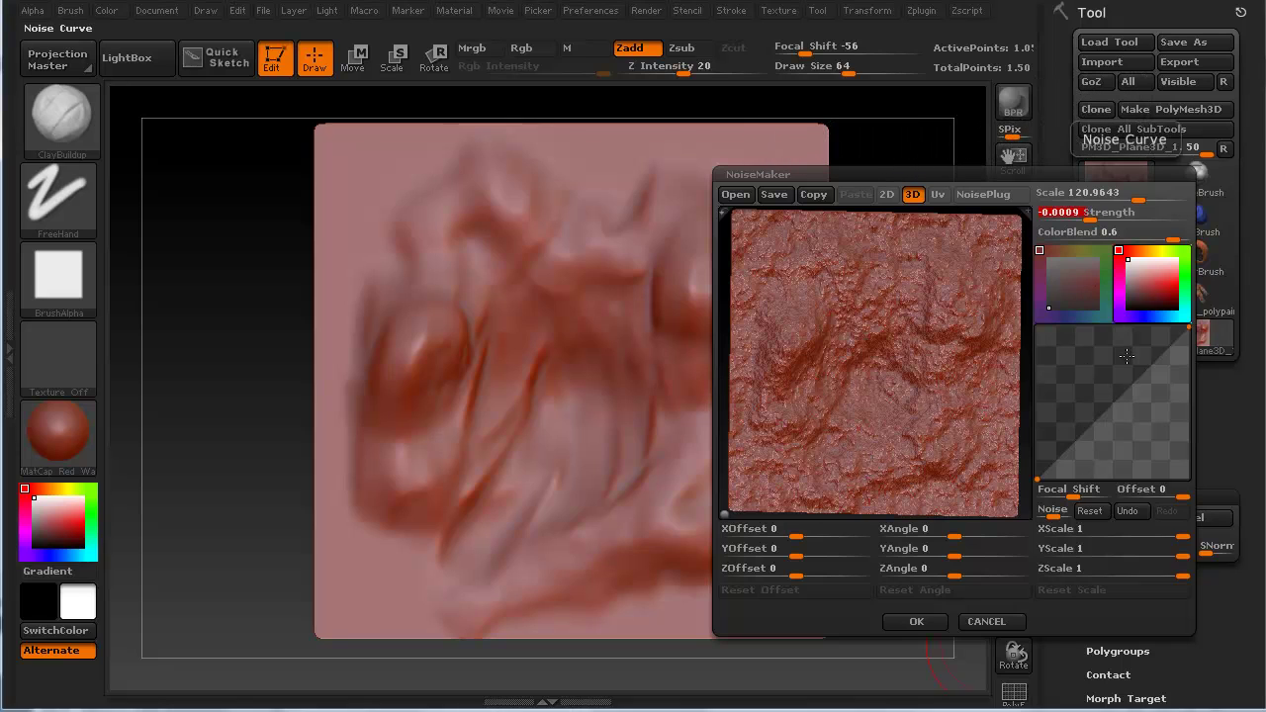
# - Close NoiseMaker, then orbit and zoom the noisy plane to a full front-on view
pyautogui.click(918, 620)
pyautogui.moveTo(248, 591)
pyautogui.keyDown('shift'); pyautogui.mouseDown()
pyautogui.moveTo(243, 517)
pyautogui.moveTo(223, 530)
pyautogui.moveTo(240, 460)
pyautogui.moveTo(148, 478)
pyautogui.moveTo(173, 545)
pyautogui.moveTo(148, 393)
pyautogui.moveTo(207, 512)
pyautogui.mouseUp(); pyautogui.keyUp('shift')
pyautogui.moveTo(198, 455)
pyautogui.mouseDown()
pyautogui.moveTo(215, 495)
pyautogui.moveTo(216, 427)
pyautogui.mouseUp()
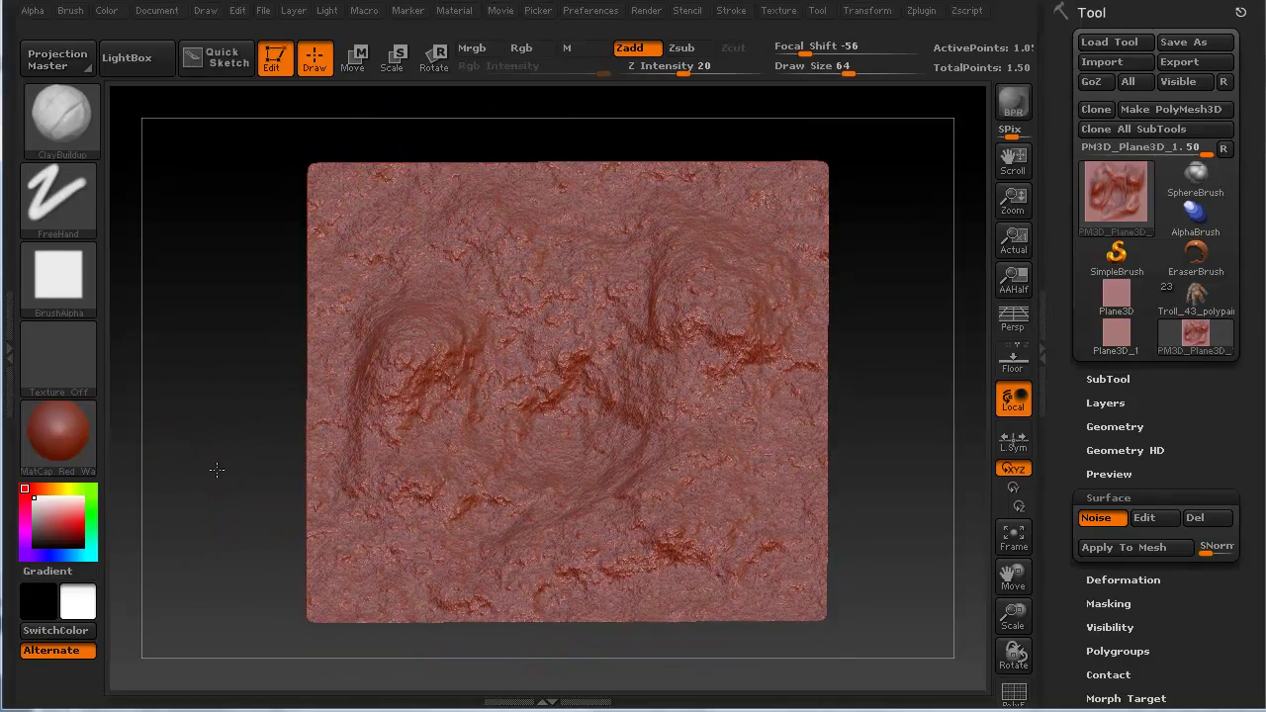
pyautogui.keyDown('alt'); pyautogui.moveTo(212, 481); pyautogui.dragTo(208, 460); pyautogui.keyUp('alt')
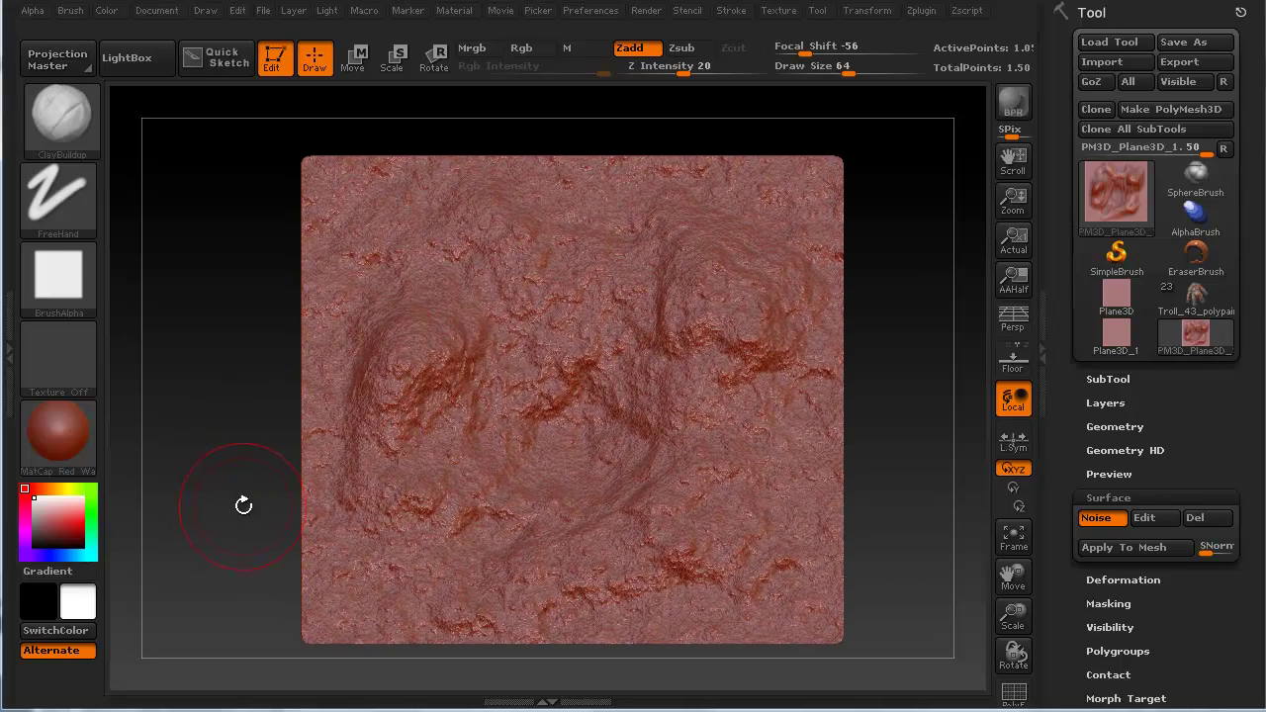
pyautogui.keyDown('alt'); pyautogui.moveTo(243, 506); pyautogui.dragTo(238, 490); pyautogui.keyUp('alt')
# - Give the plane the grey mah_modeling_01 matcap and snap it back to front view
pyautogui.click(80, 432)
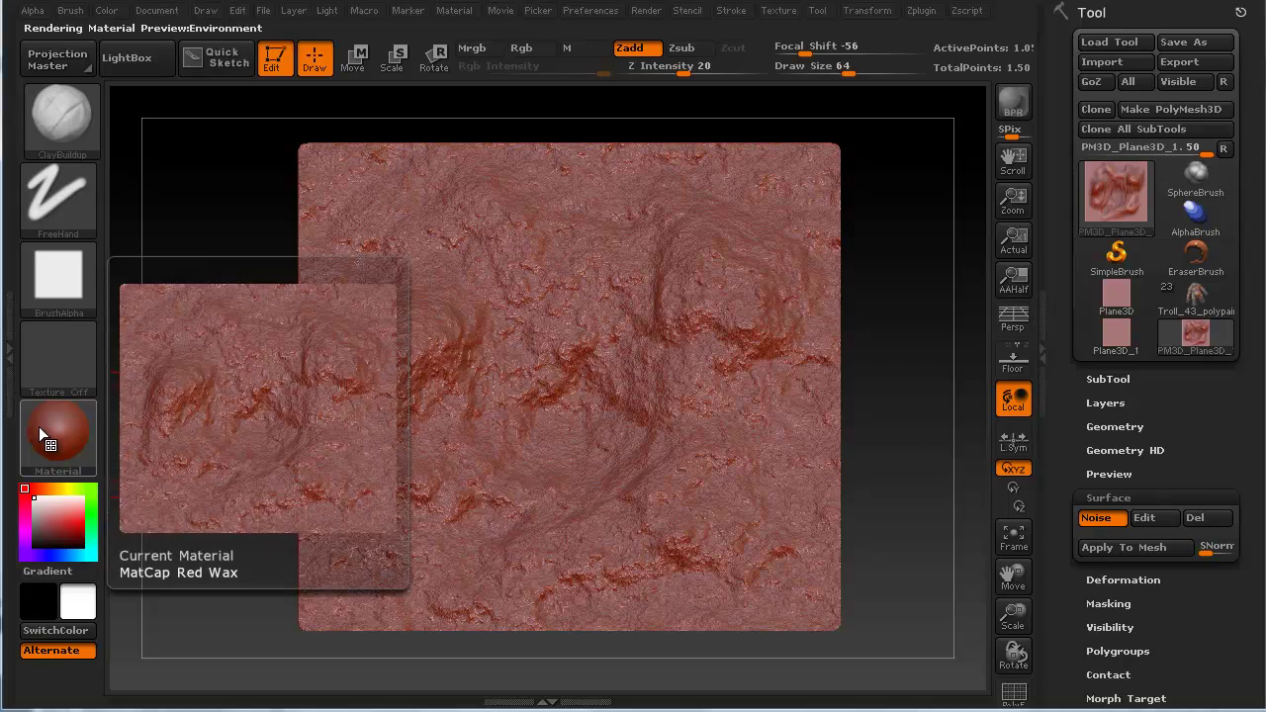
pyautogui.click(75, 438)
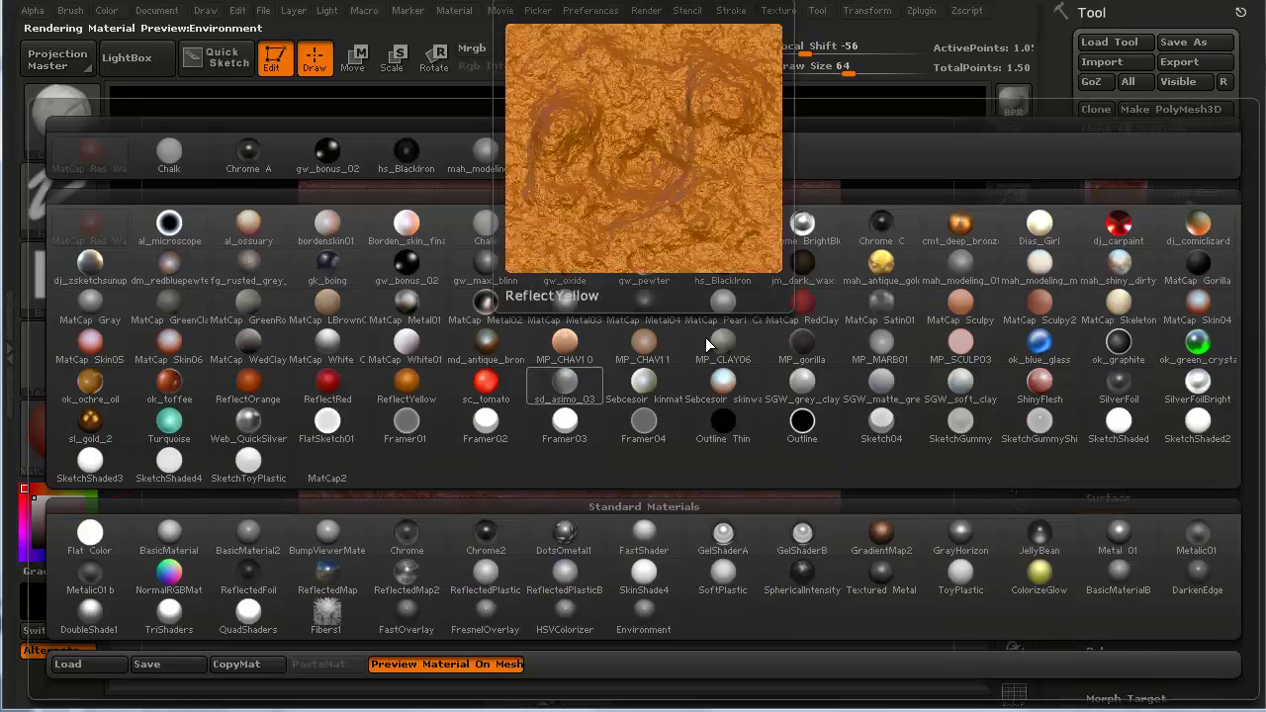
pyautogui.click(960, 262)
pyautogui.moveTo(191, 528); pyautogui.dragTo(216, 529)
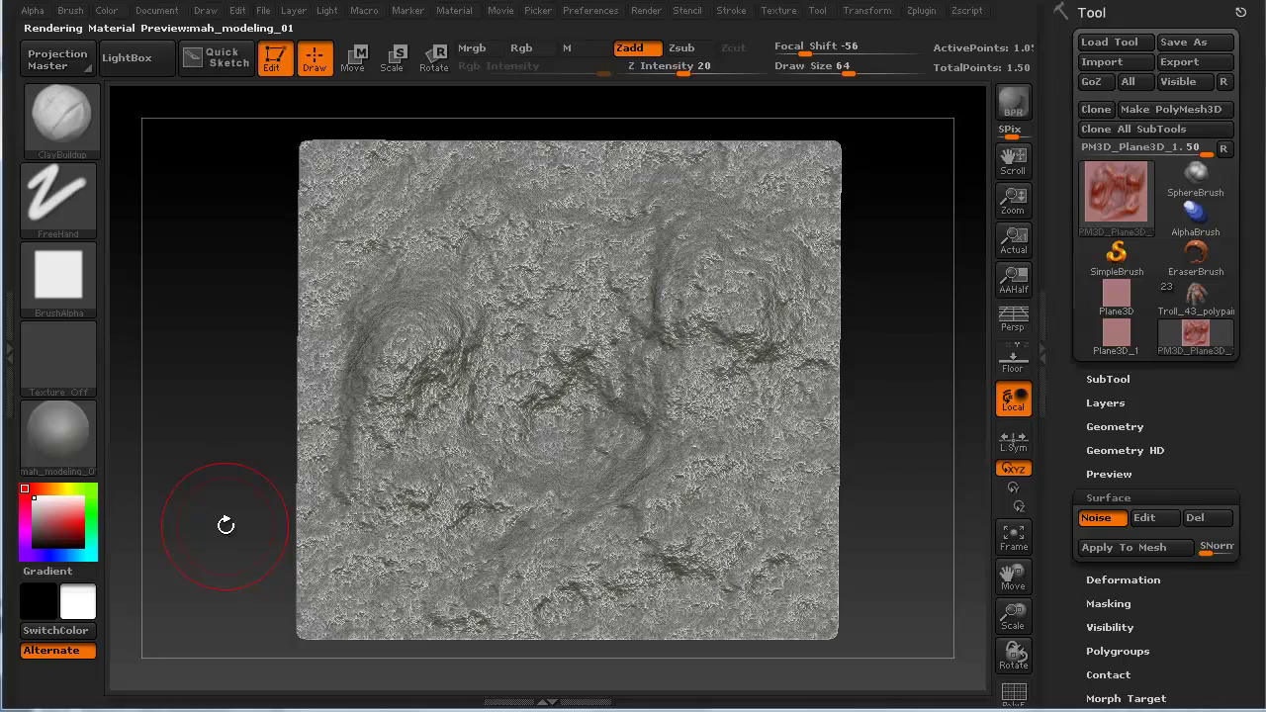
pyautogui.press('shift')
pyautogui.moveTo(226, 525)
pyautogui.mouseDown()
pyautogui.moveTo(201, 511)
pyautogui.moveTo(216, 539)
pyautogui.moveTo(214, 503)
pyautogui.mouseUp()
pyautogui.press('shift')
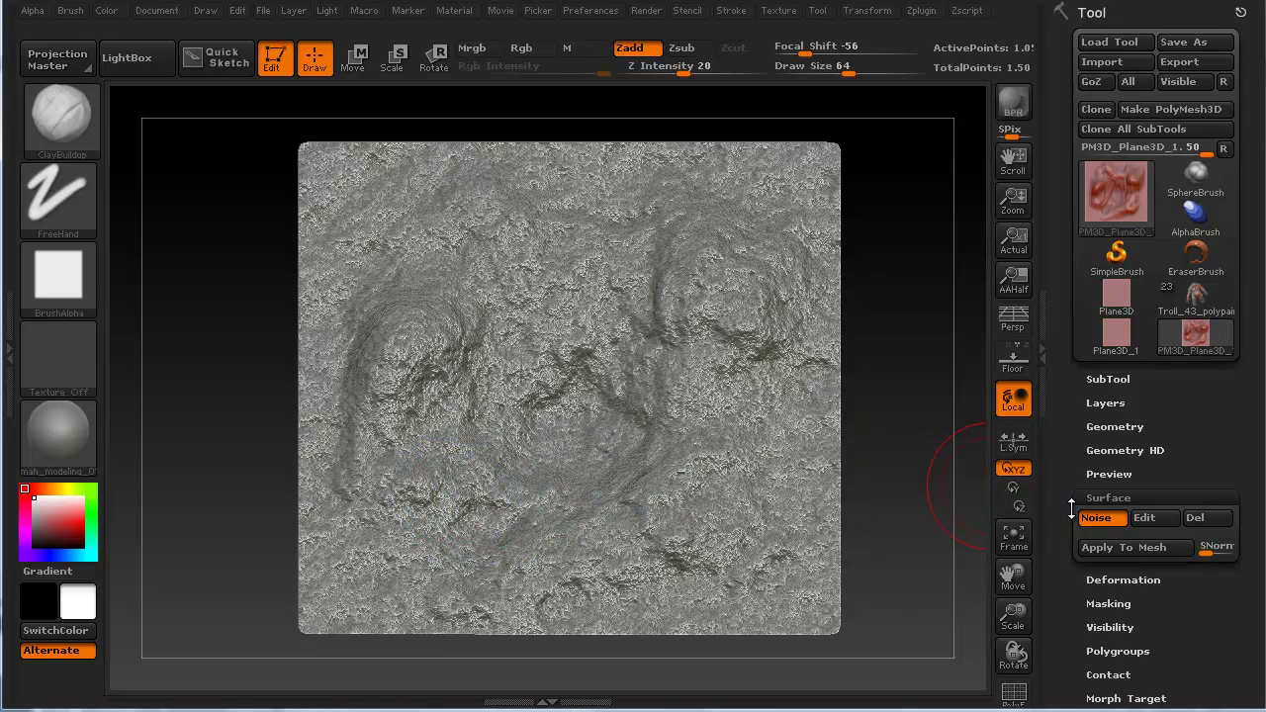
# - Bake the noise with Apply To Mesh and step down one subdivision level
pyautogui.click(1106, 551)
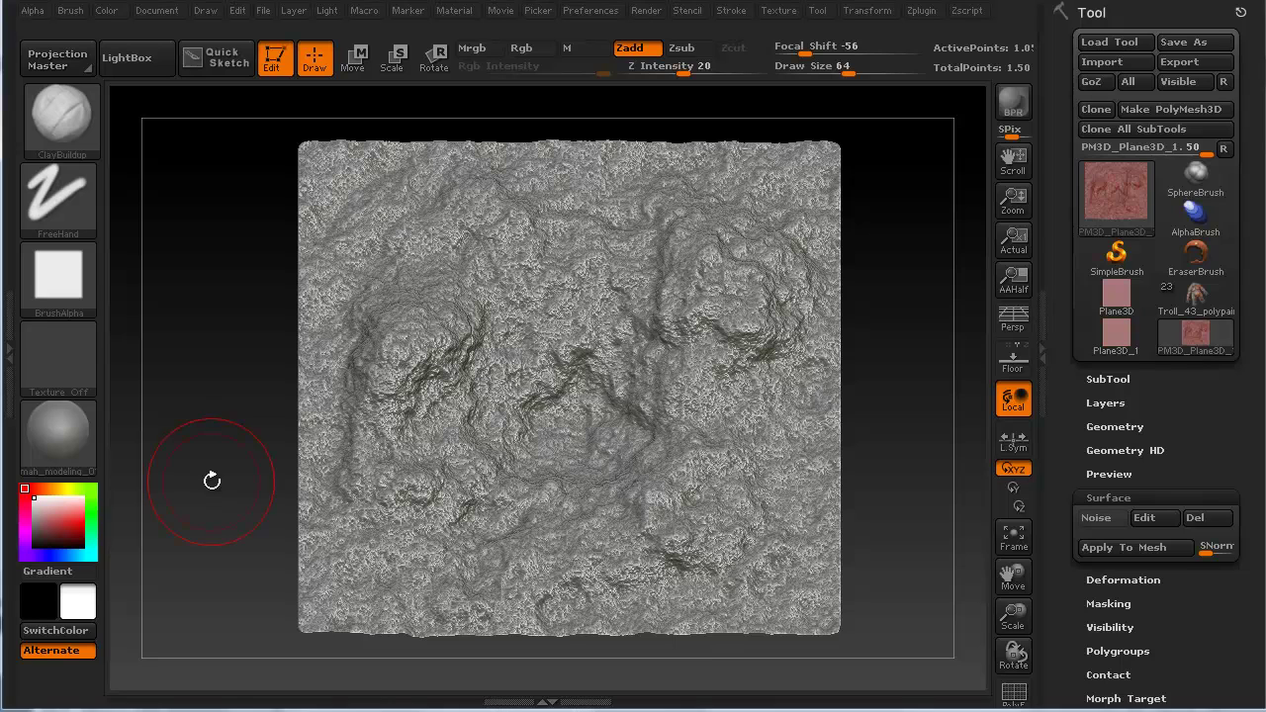
pyautogui.press('shift')
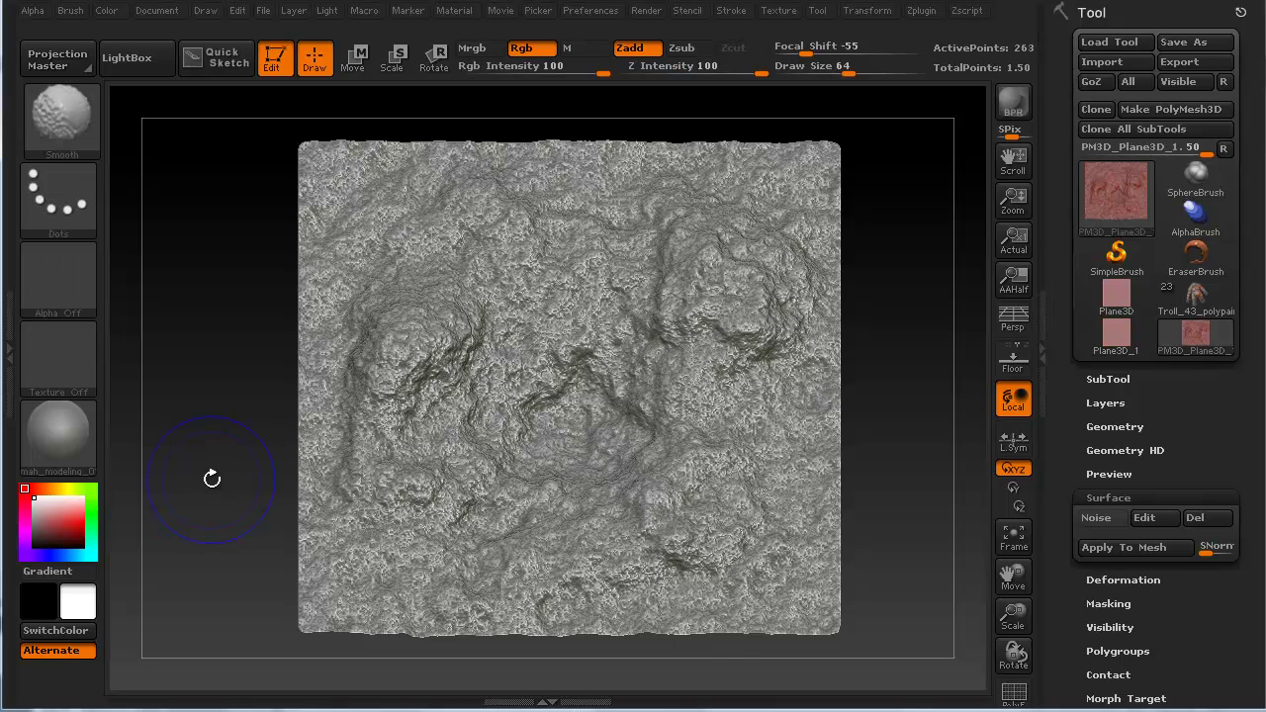
pyautogui.hotkey('shift', 'd')
pyautogui.hotkey('shift', 'd')
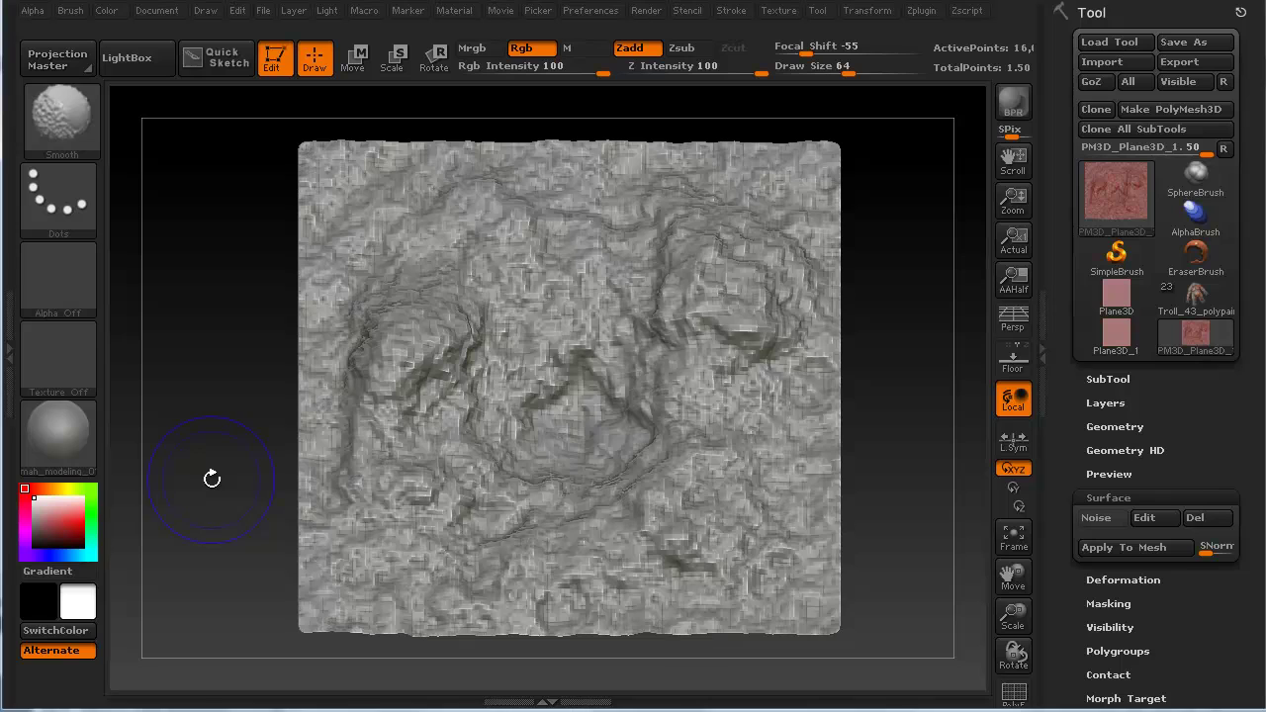
# - Orbit the lower-subdivision plane to inspect its blockier form, returning to front view
pyautogui.moveTo(212, 479); pyautogui.dragTo(211, 509)
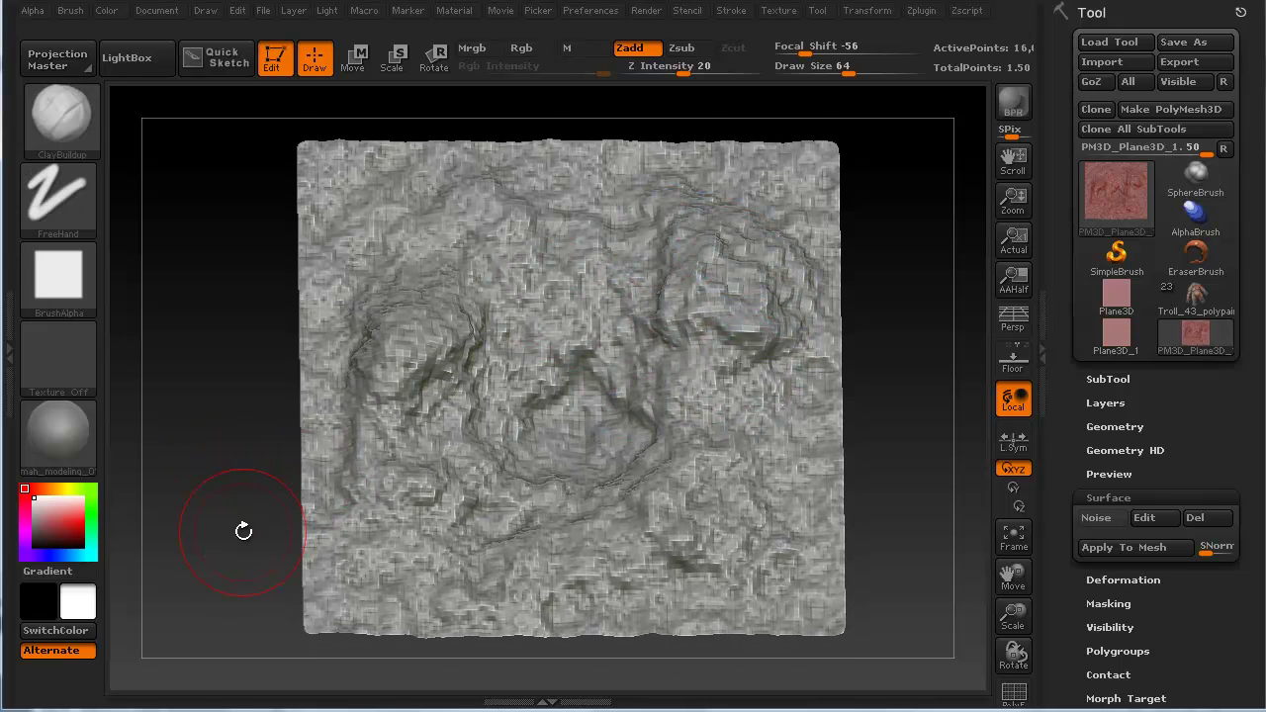
pyautogui.moveTo(243, 531)
pyautogui.mouseDown()
pyautogui.moveTo(238, 547)
pyautogui.moveTo(240, 532)
pyautogui.mouseUp()
pyautogui.moveTo(240, 444); pyautogui.dragTo(228, 431)
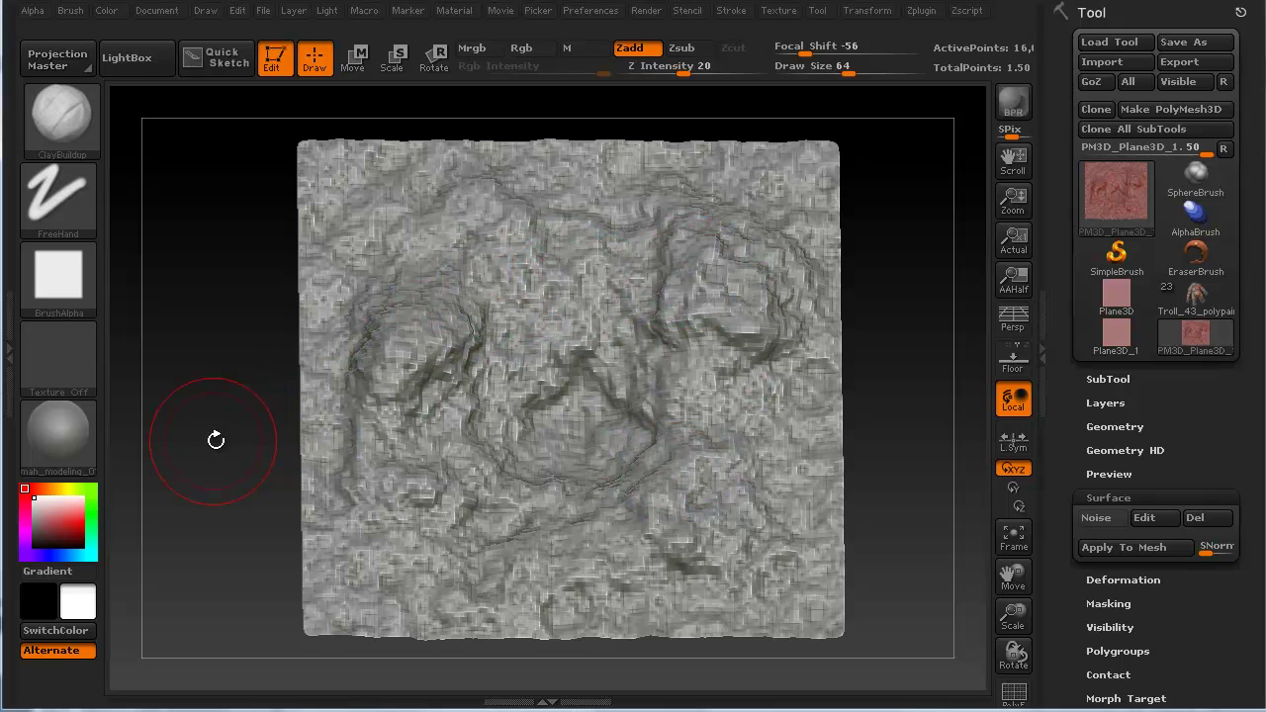
pyautogui.moveTo(214, 440); pyautogui.dragTo(228, 425)
pyautogui.moveTo(283, 466)
pyautogui.mouseDown()
pyautogui.moveTo(190, 488)
pyautogui.moveTo(198, 505)
pyautogui.mouseUp()
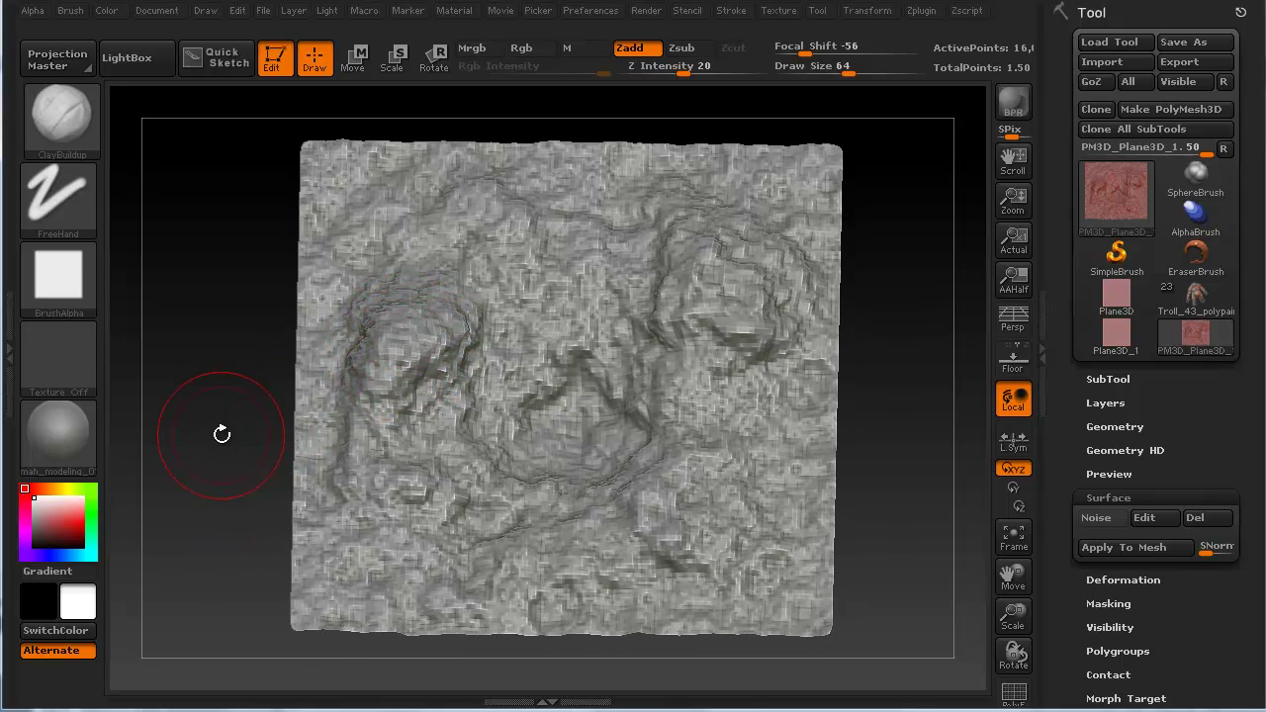
pyautogui.moveTo(222, 437); pyautogui.dragTo(221, 422)
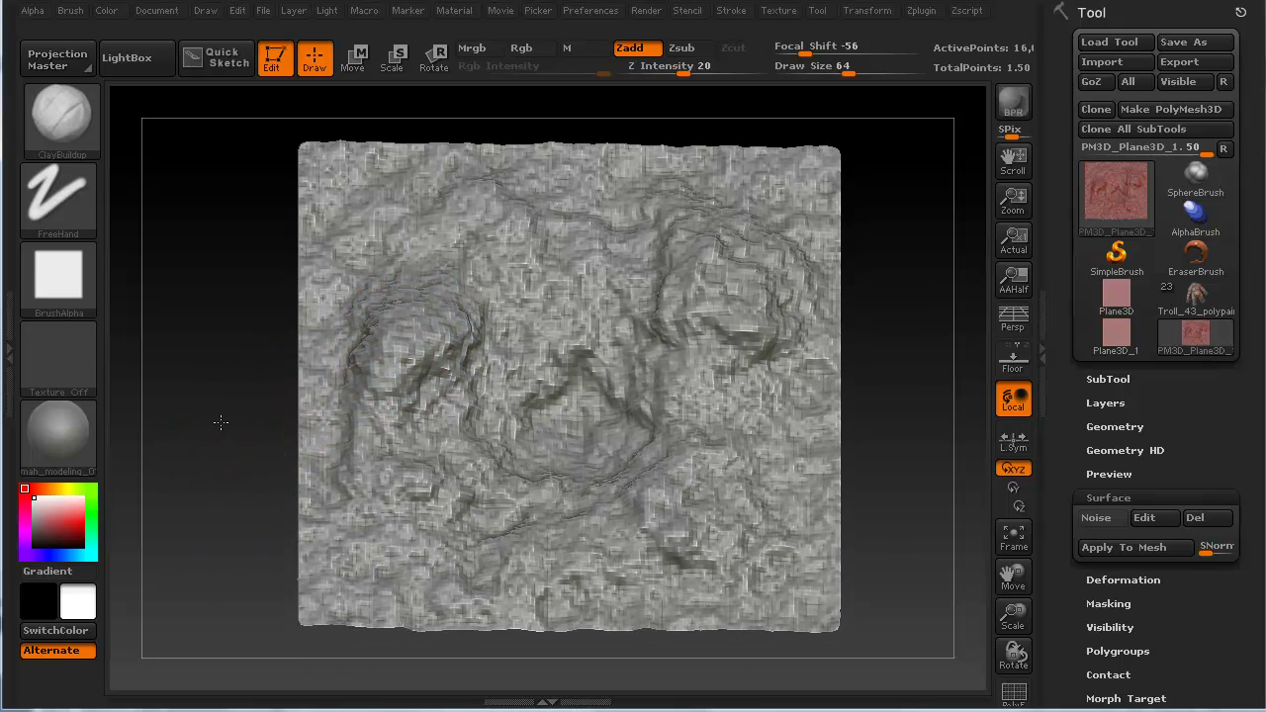
pyautogui.press('ctrl')
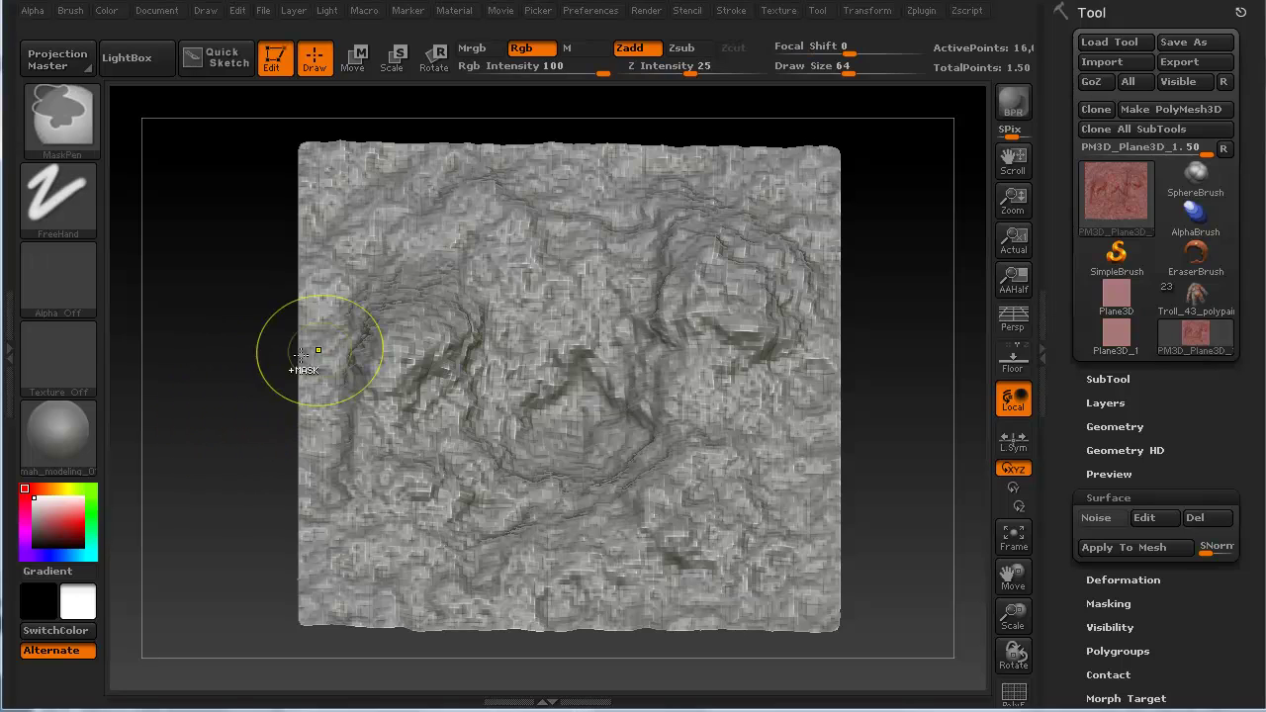
pyautogui.moveTo(382, 339)
pyautogui.keyDown('ctrl'); pyautogui.mouseDown()
pyautogui.moveTo(432, 302)
pyautogui.moveTo(396, 350)
pyautogui.moveTo(371, 280)
pyautogui.moveTo(643, 332)
pyautogui.moveTo(726, 378)
pyautogui.moveTo(506, 508)
pyautogui.moveTo(336, 515)
pyautogui.moveTo(438, 339)
pyautogui.mouseUp(); pyautogui.keyUp('ctrl')
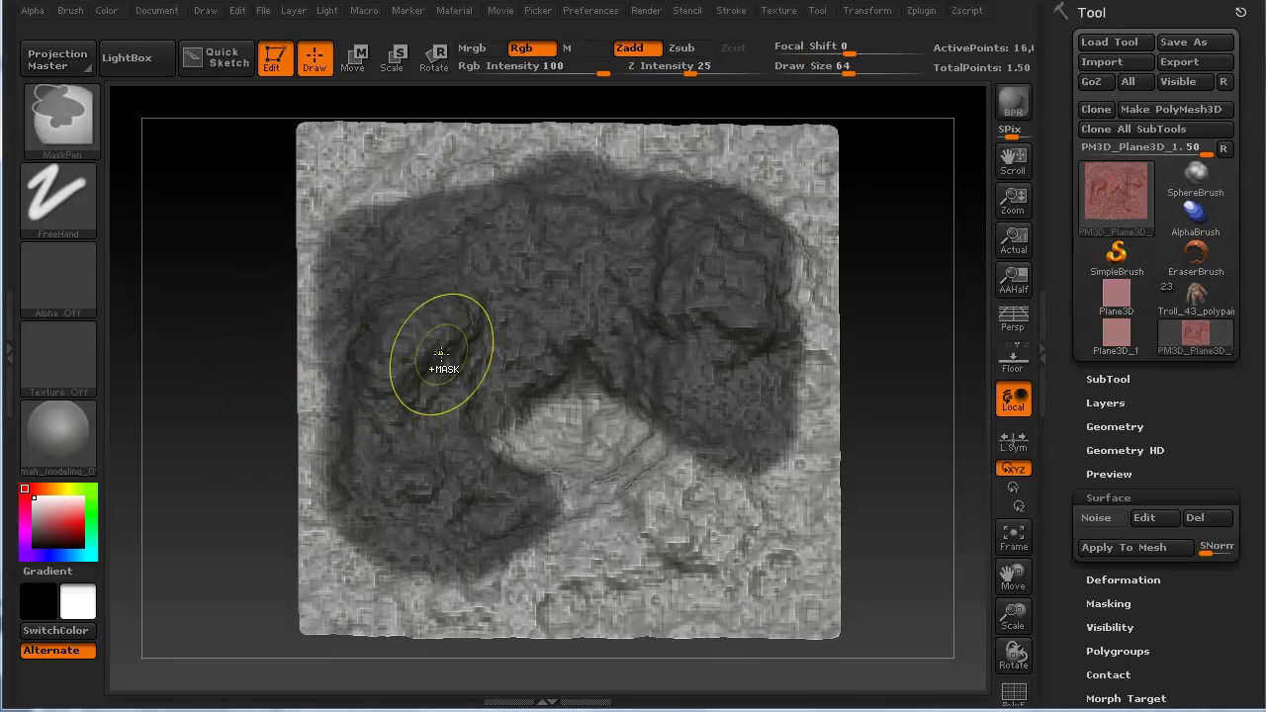
pyautogui.keyDown('ctrl'); pyautogui.click(443, 348); pyautogui.keyUp('ctrl')
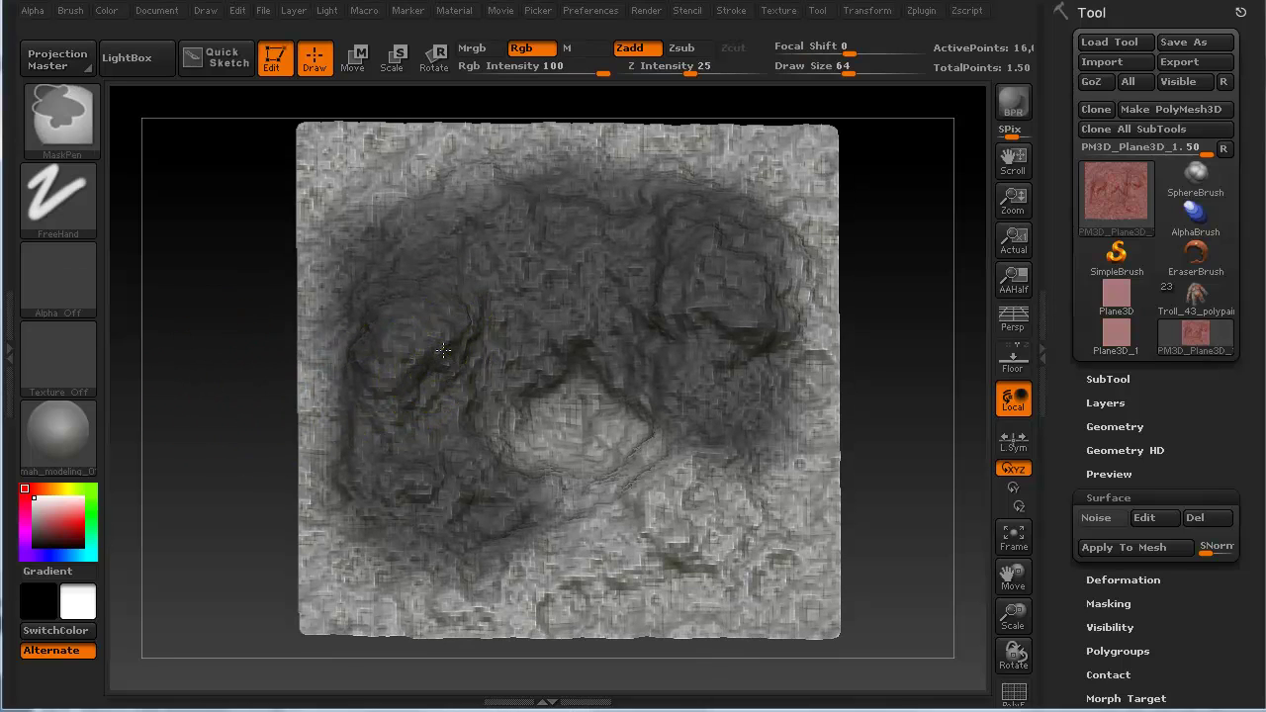
pyautogui.moveTo(211, 481)
pyautogui.mouseDown()
pyautogui.moveTo(192, 444)
pyautogui.moveTo(198, 455)
pyautogui.moveTo(198, 413)
pyautogui.moveTo(194, 498)
pyautogui.mouseUp()
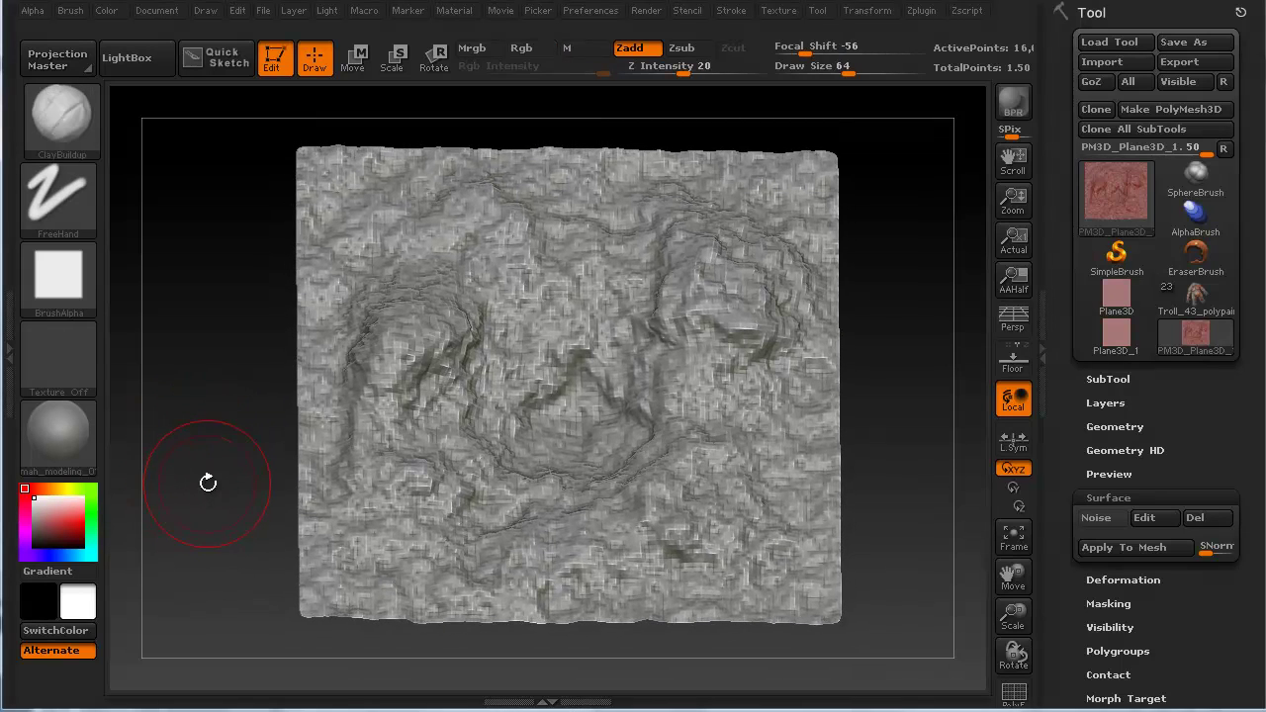
# - Set up MaskPen with the DragRect stroke and the Alpha 08 pattern
pyautogui.press('ctrl')
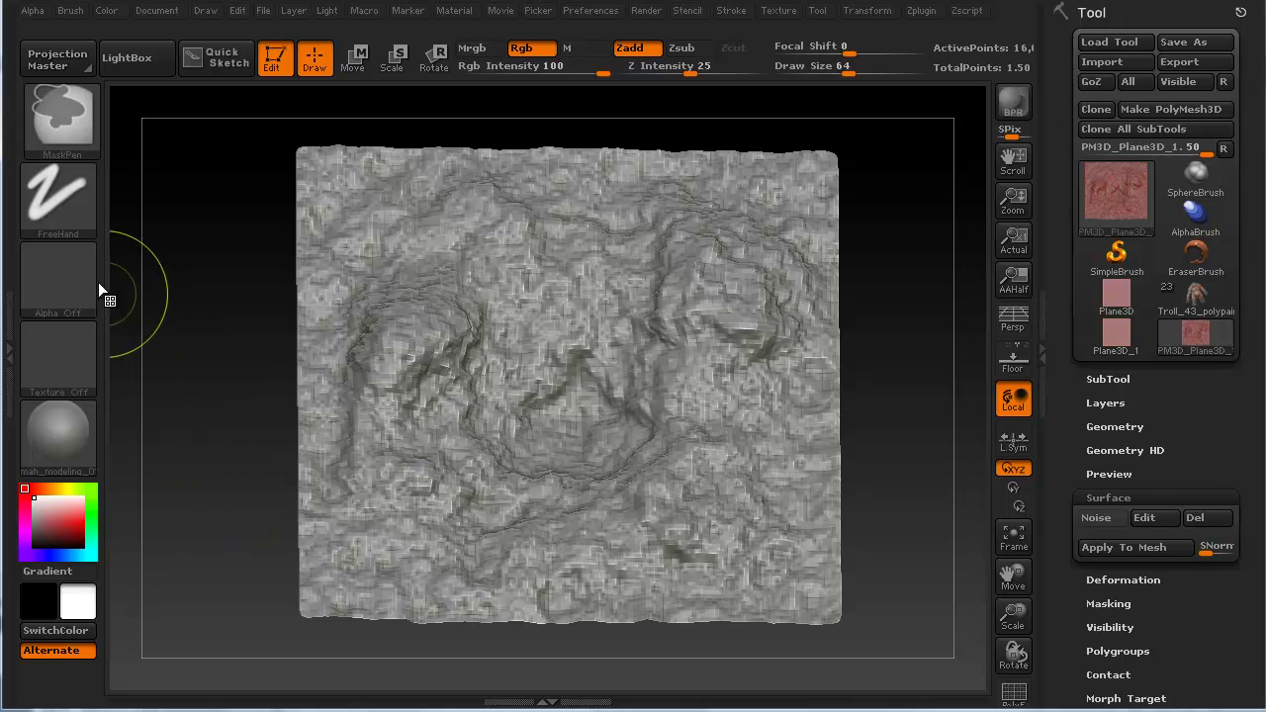
pyautogui.click(72, 211)
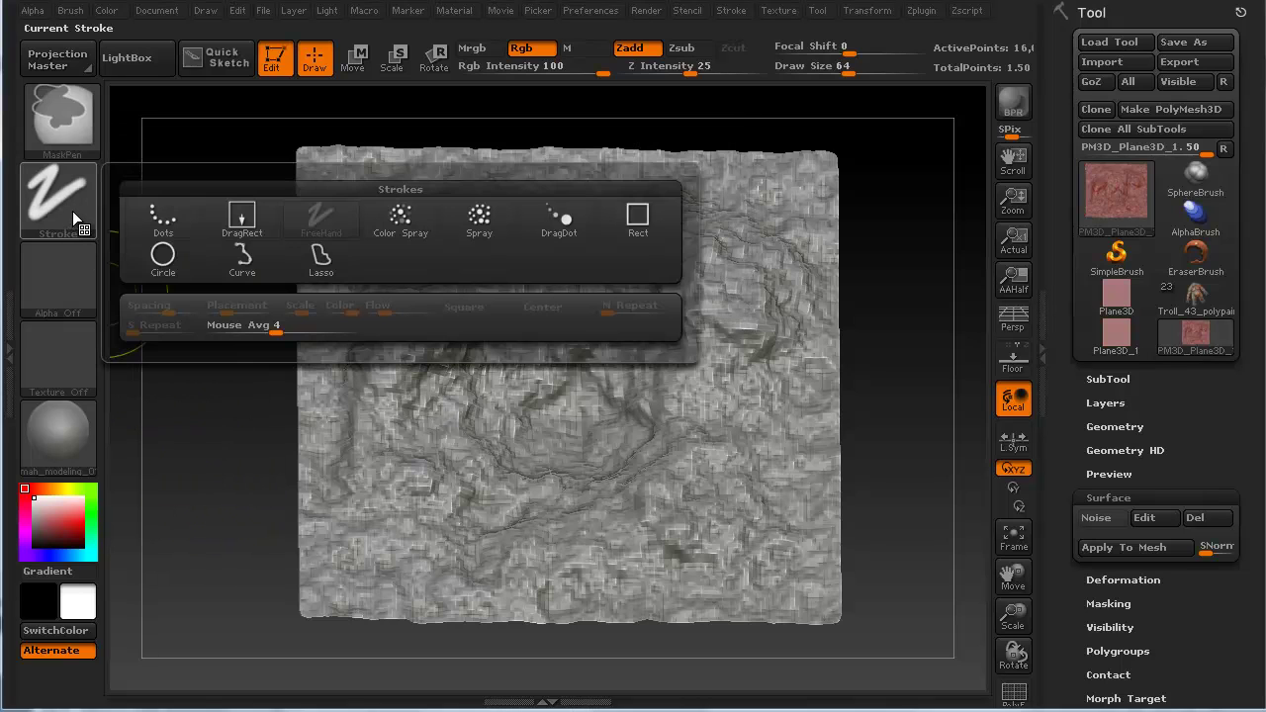
pyautogui.click(242, 220)
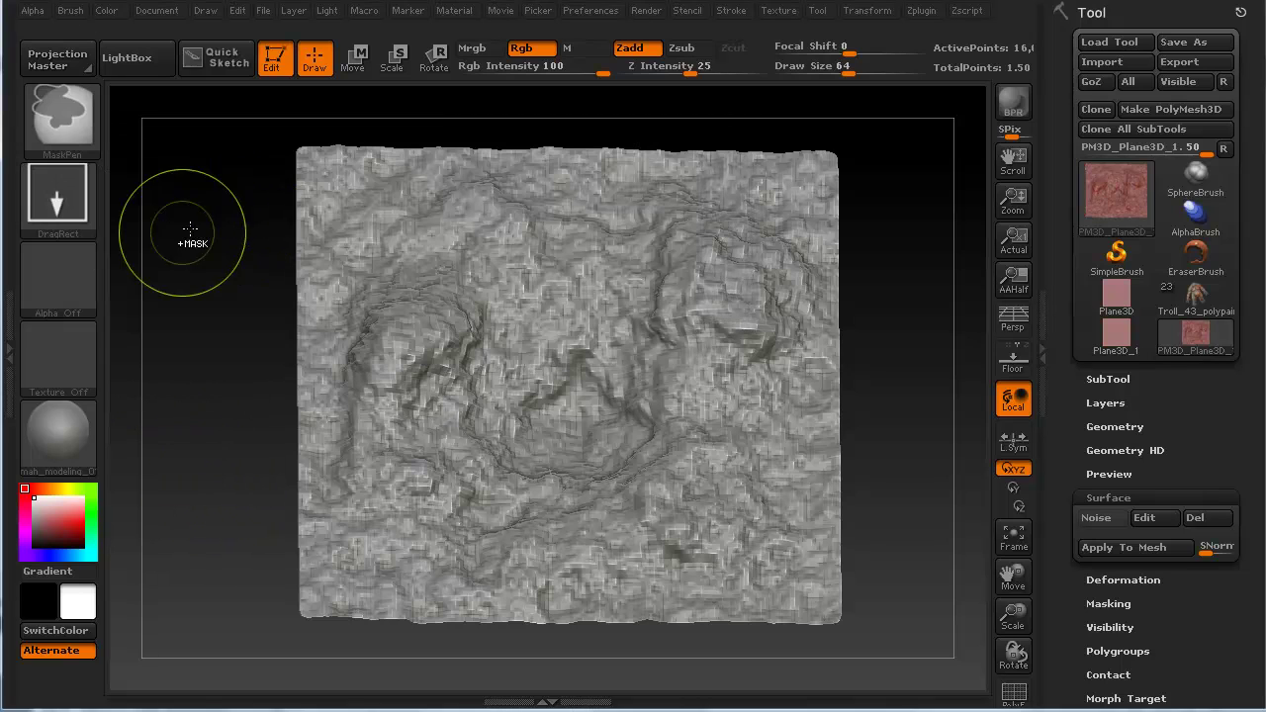
pyautogui.click(77, 281)
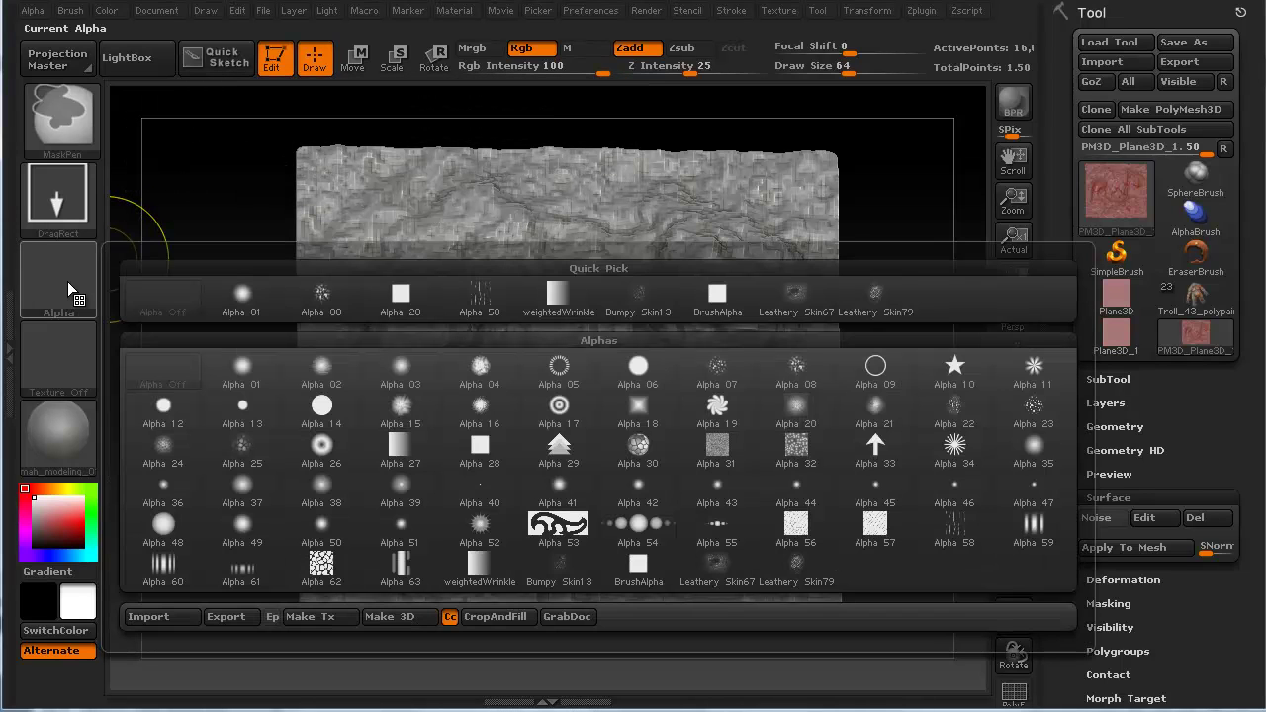
pyautogui.click(796, 376)
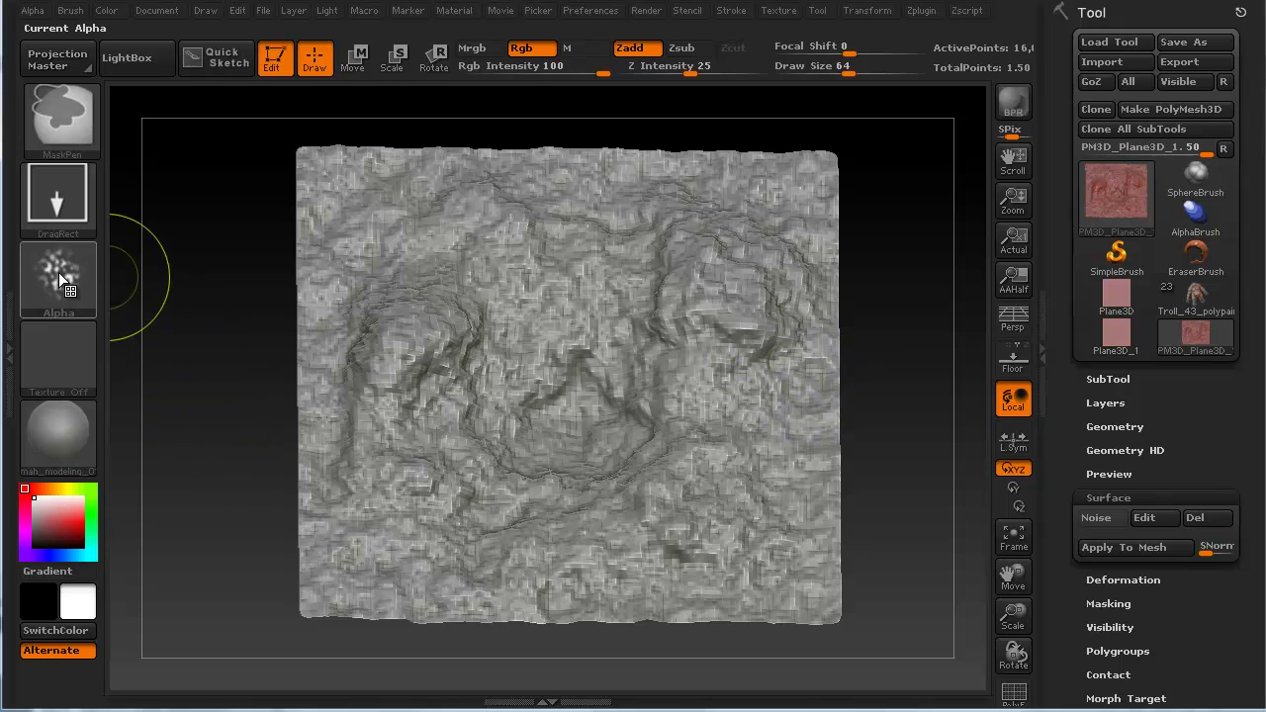
# - Drag an Alpha 08 mask stamp across the plane and check it from a tilted view
pyautogui.moveTo(701, 283)
pyautogui.keyDown('ctrl'); pyautogui.mouseDown()
pyautogui.moveTo(701, 636)
pyautogui.moveTo(465, 347)
pyautogui.moveTo(399, 531)
pyautogui.moveTo(423, 443)
pyautogui.moveTo(692, 465)
pyautogui.moveTo(706, 494)
pyautogui.moveTo(523, 636)
pyautogui.moveTo(607, 561)
pyautogui.mouseUp(); pyautogui.keyUp('ctrl')
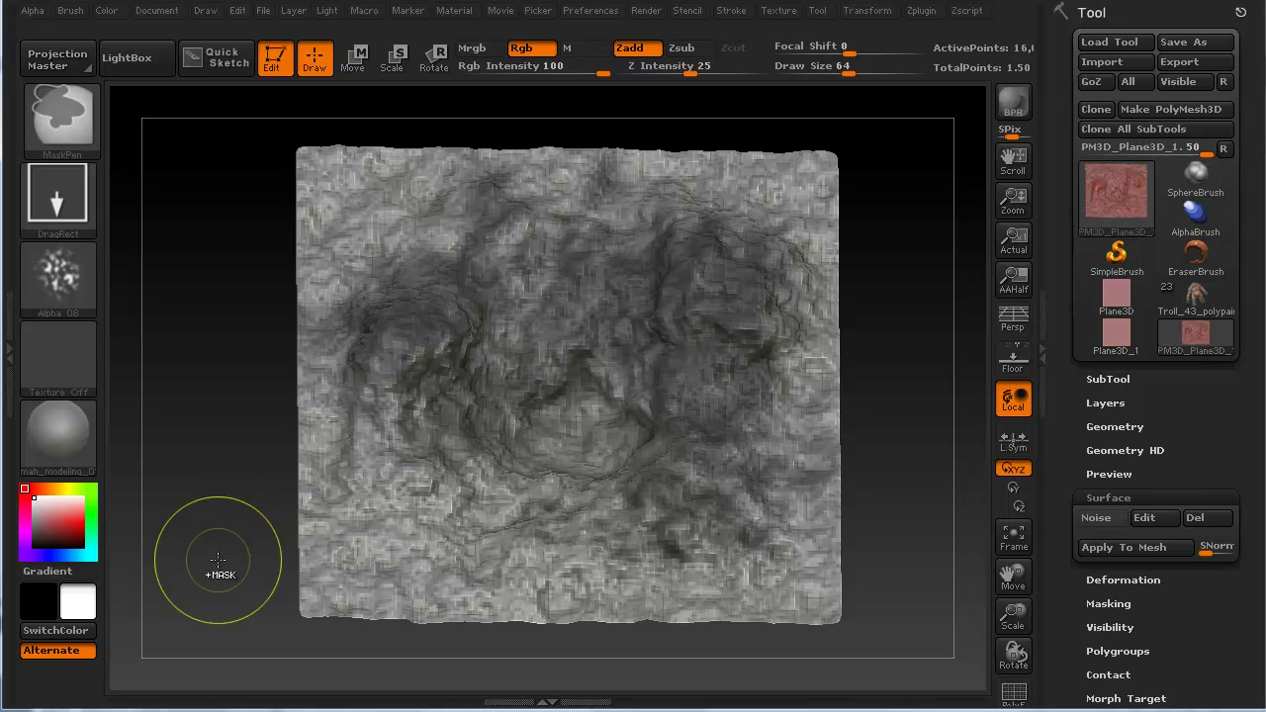
pyautogui.moveTo(226, 564)
pyautogui.mouseDown()
pyautogui.moveTo(230, 514)
pyautogui.moveTo(237, 564)
pyautogui.mouseUp()
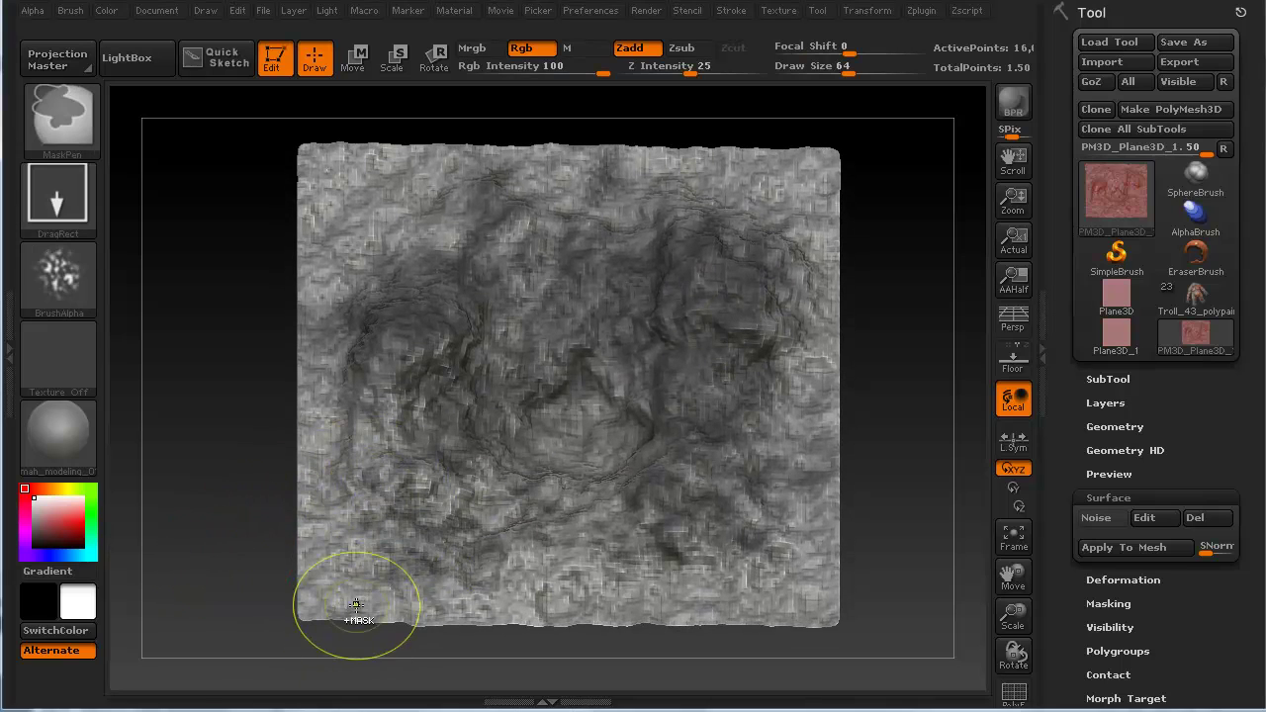
pyautogui.hotkey('ctrl', 'd')
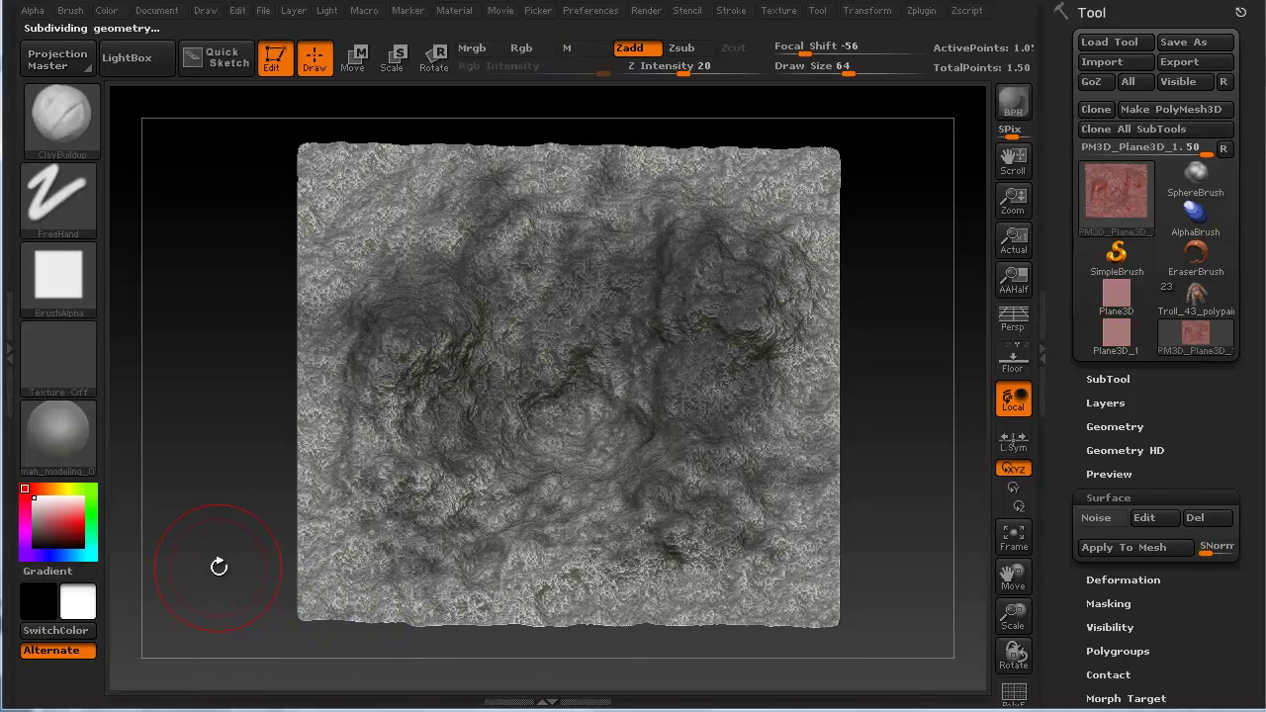
pyautogui.moveTo(215, 572); pyautogui.dragTo(209, 563)
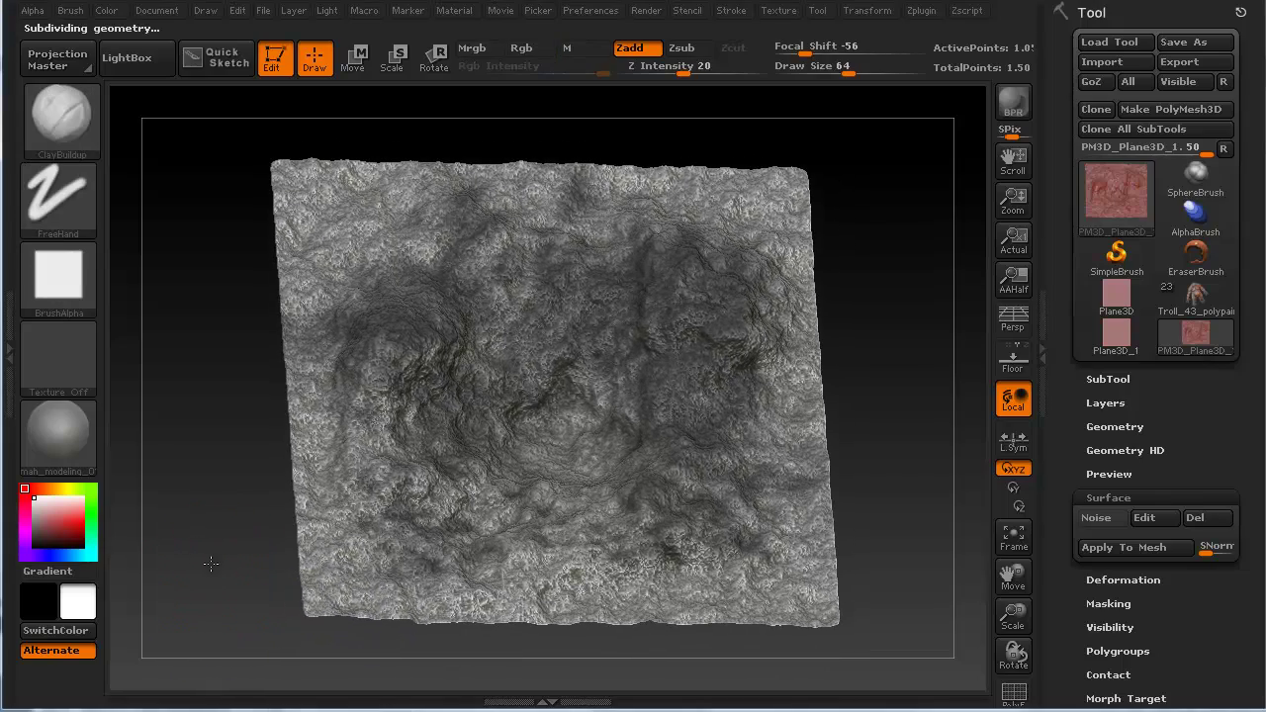
pyautogui.moveTo(209, 562); pyautogui.dragTo(197, 562)
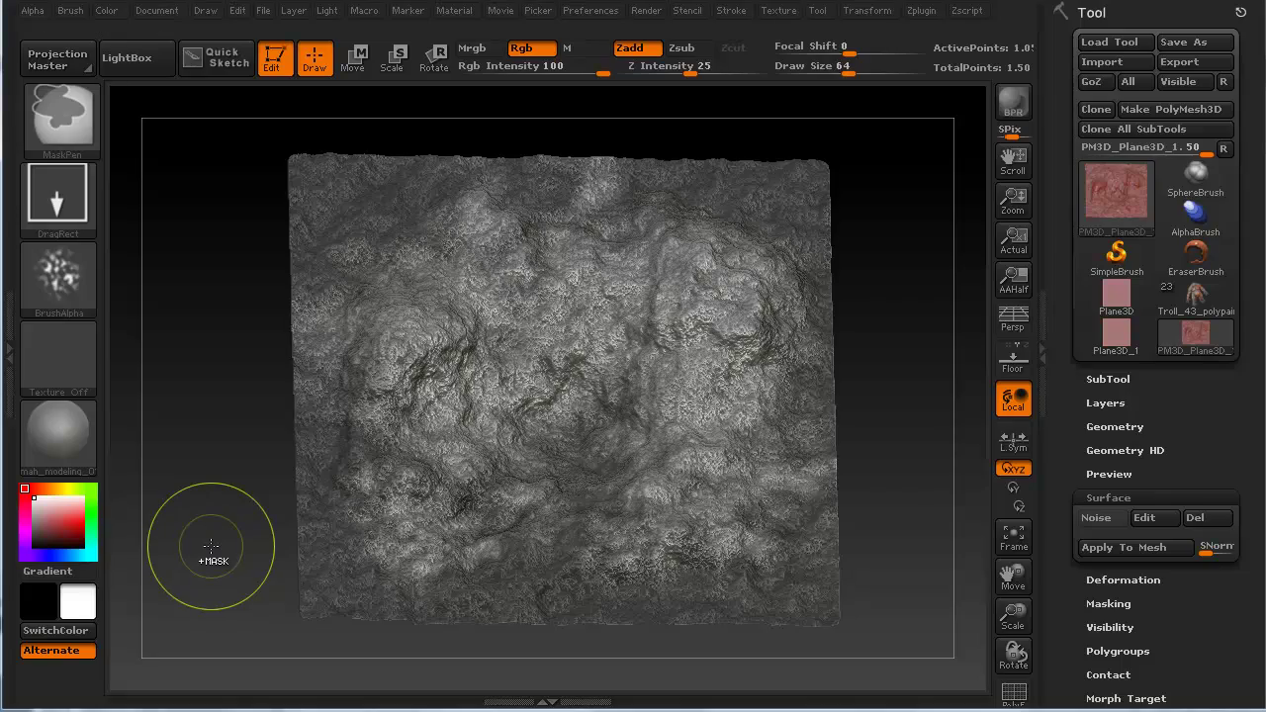
pyautogui.moveTo(211, 545); pyautogui.dragTo(214, 558)
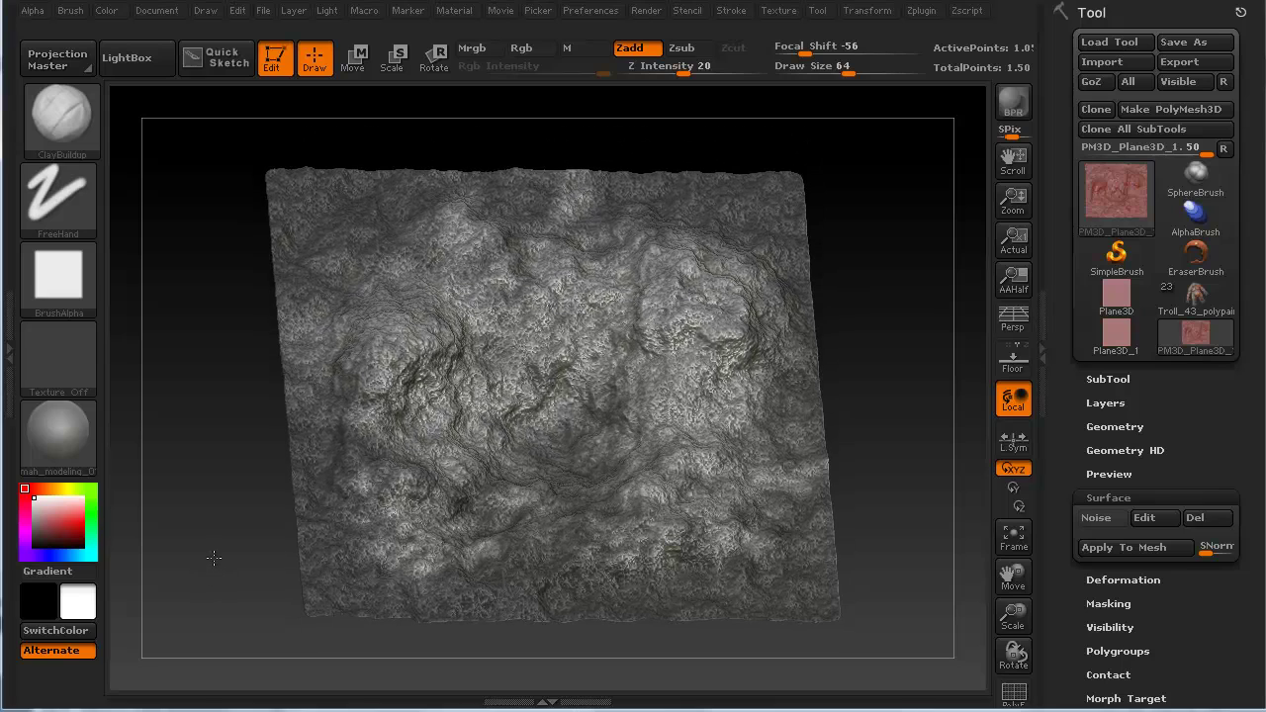
# - Confirm the NoiseMaker settings and bake the surface noise into the terrain plane
pyautogui.click(1148, 514)
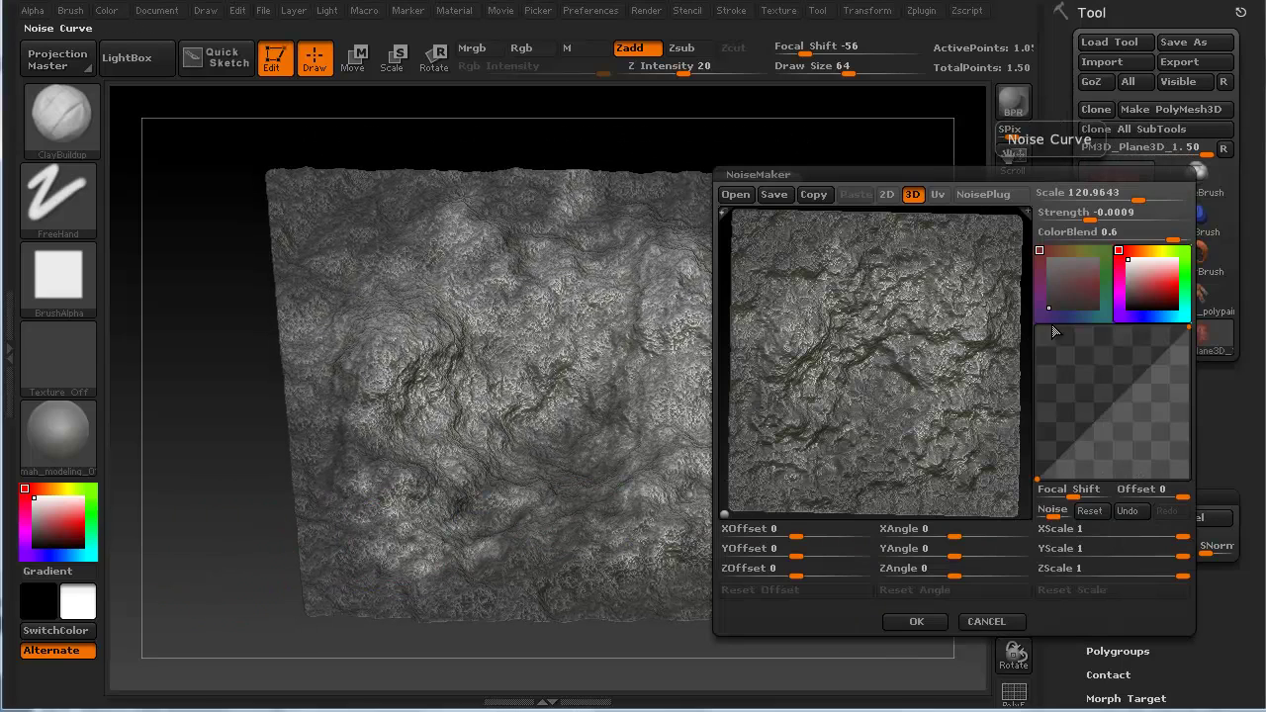
pyautogui.click(902, 619)
pyautogui.moveTo(876, 444); pyautogui.dragTo(541, 436)
pyautogui.moveTo(223, 505); pyautogui.dragTo(405, 401)
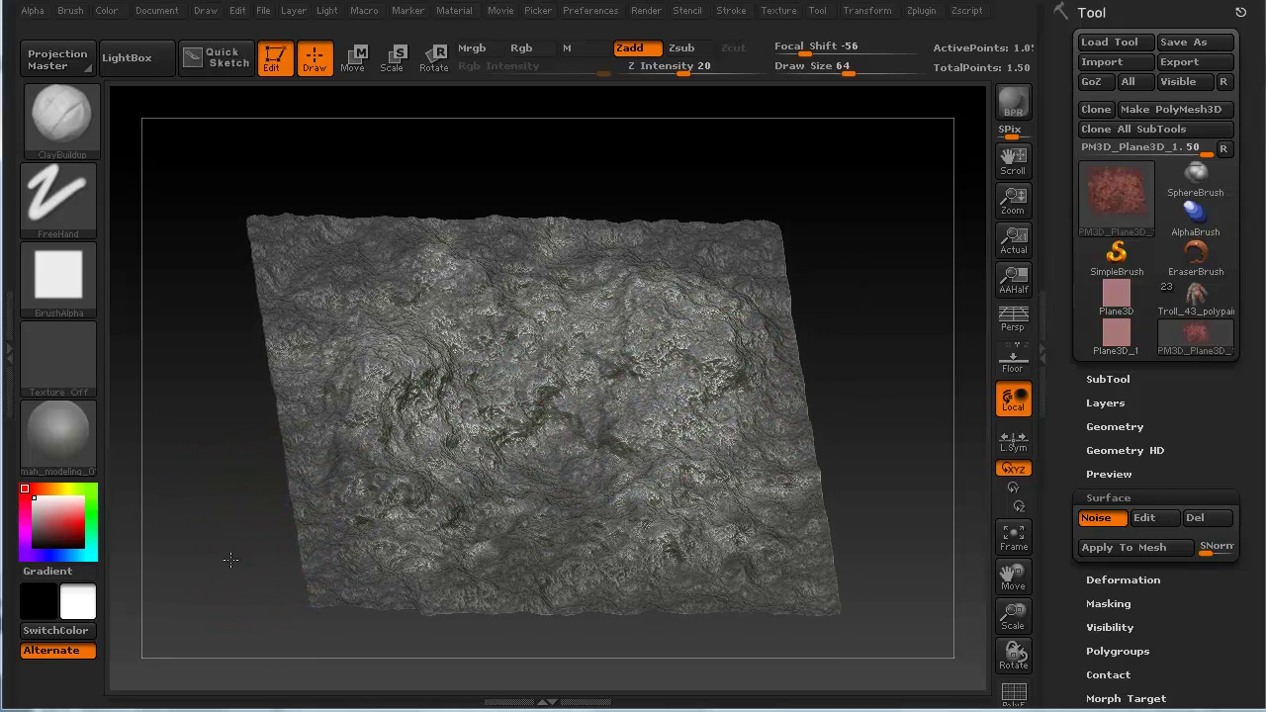
pyautogui.moveTo(231, 560); pyautogui.dragTo(810, 558)
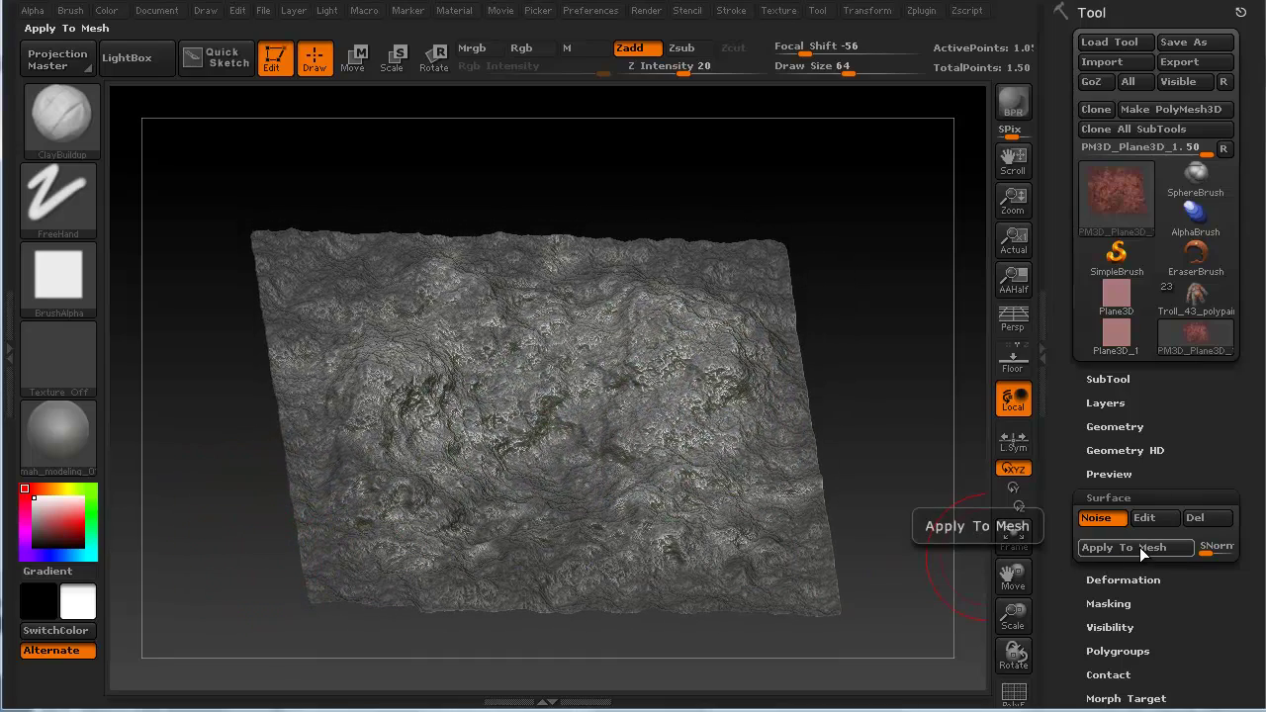
pyautogui.click(1139, 547)
# - Re-enable the noise and bake a second pass for lumpy, bulbous rock forms
pyautogui.moveTo(210, 564); pyautogui.dragTo(186, 563)
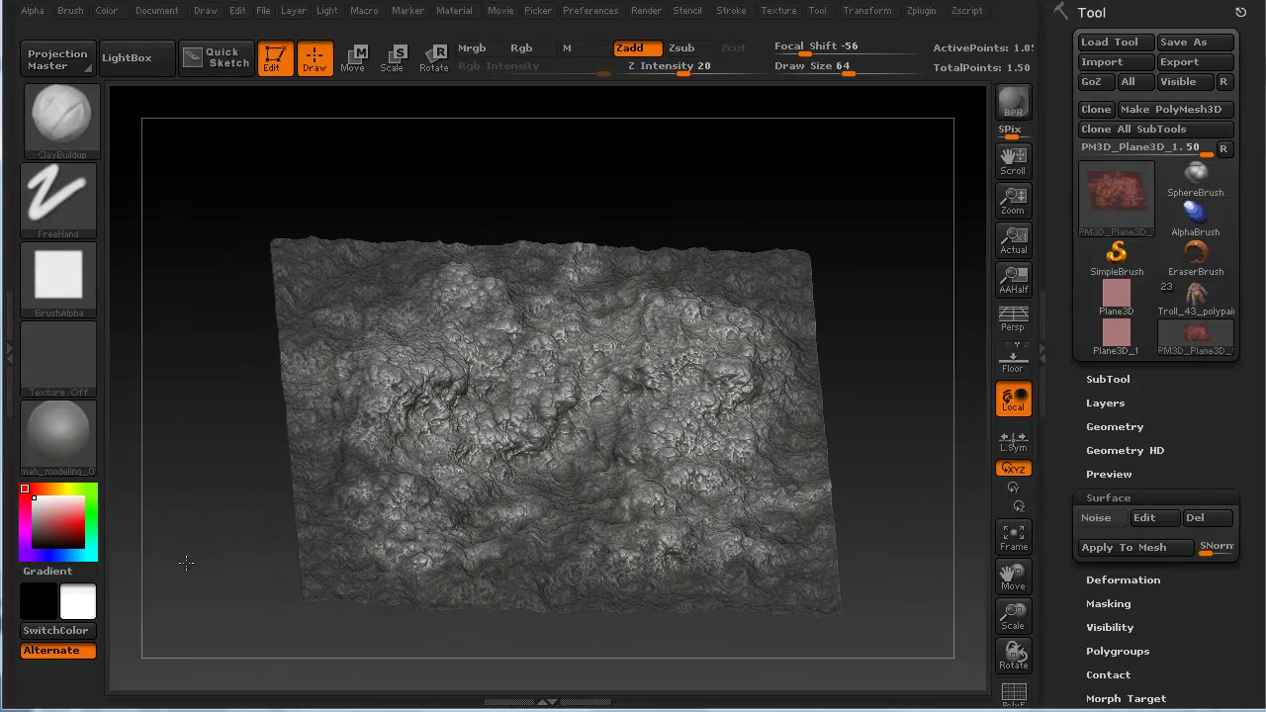
pyautogui.keyDown('alt'); pyautogui.moveTo(194, 520); pyautogui.dragTo(190, 581); pyautogui.keyUp('alt')
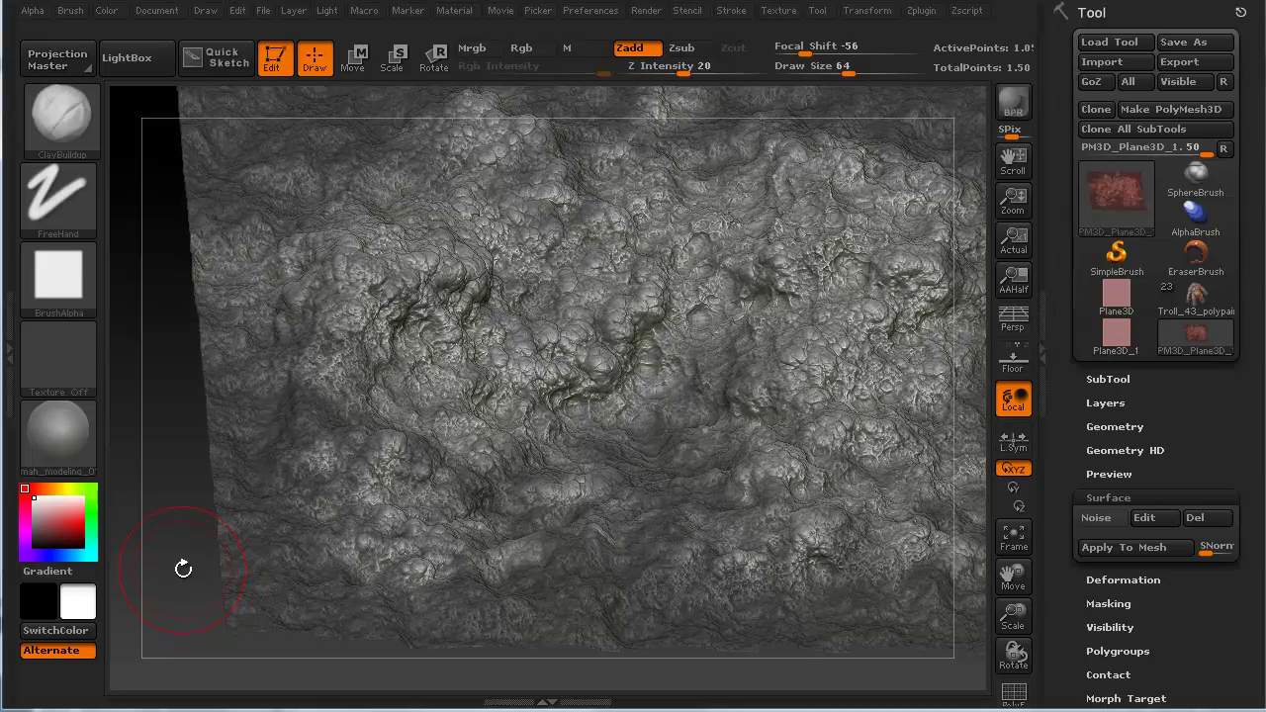
pyautogui.hotkey('ctrl', 'z')
pyautogui.moveTo(192, 517)
pyautogui.mouseDown()
pyautogui.moveTo(155, 452)
pyautogui.moveTo(558, 404)
pyautogui.mouseUp()
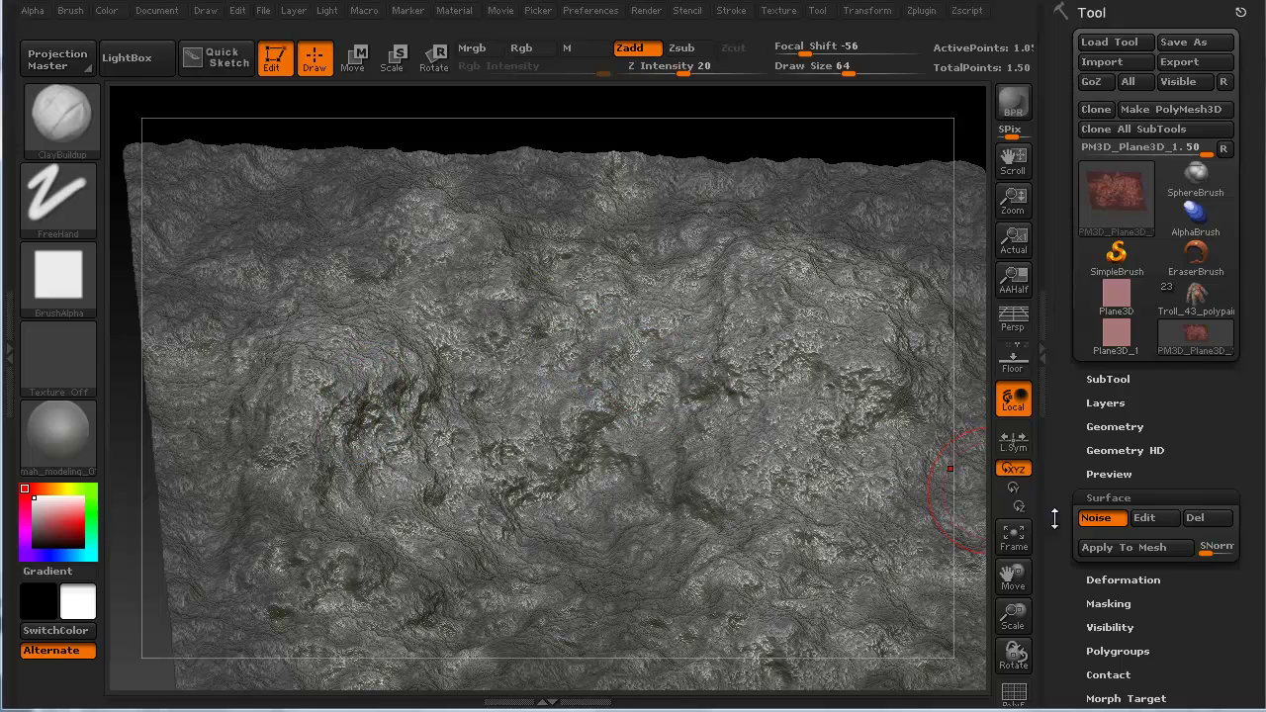
pyautogui.click(1110, 547)
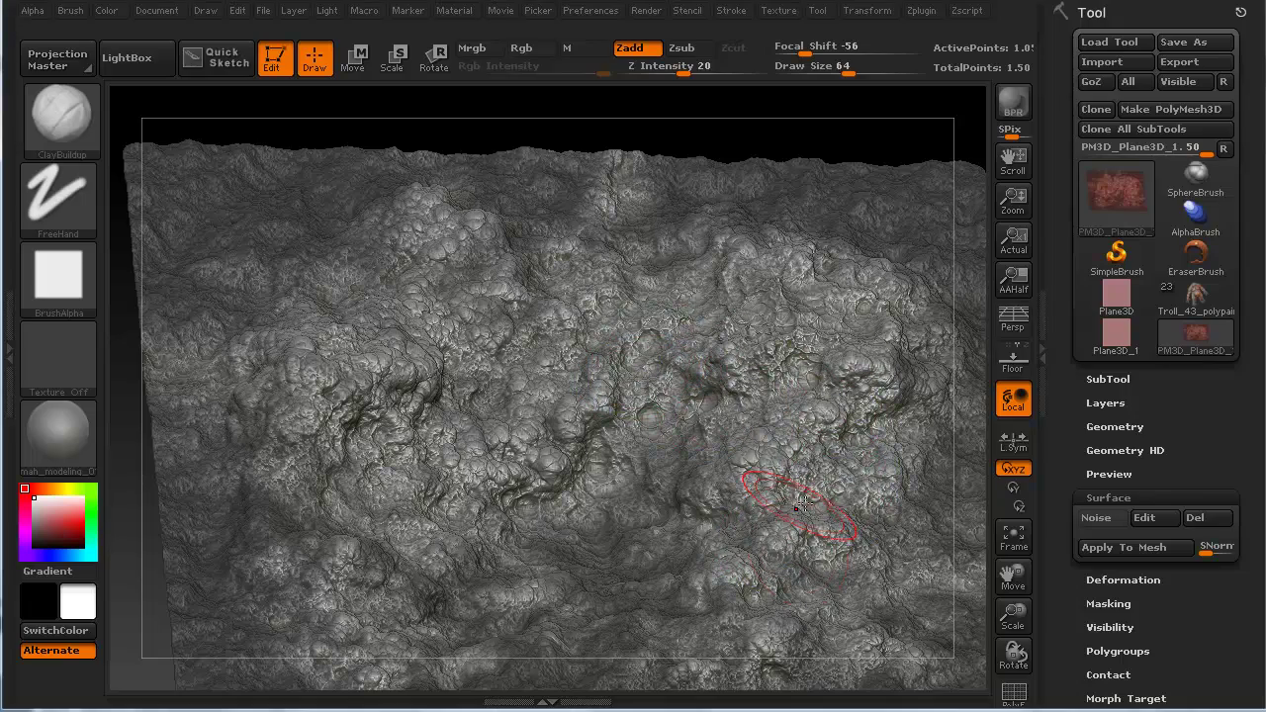
pyautogui.moveTo(153, 593)
pyautogui.mouseDown()
pyautogui.moveTo(202, 431)
pyautogui.moveTo(191, 409)
pyautogui.mouseUp()
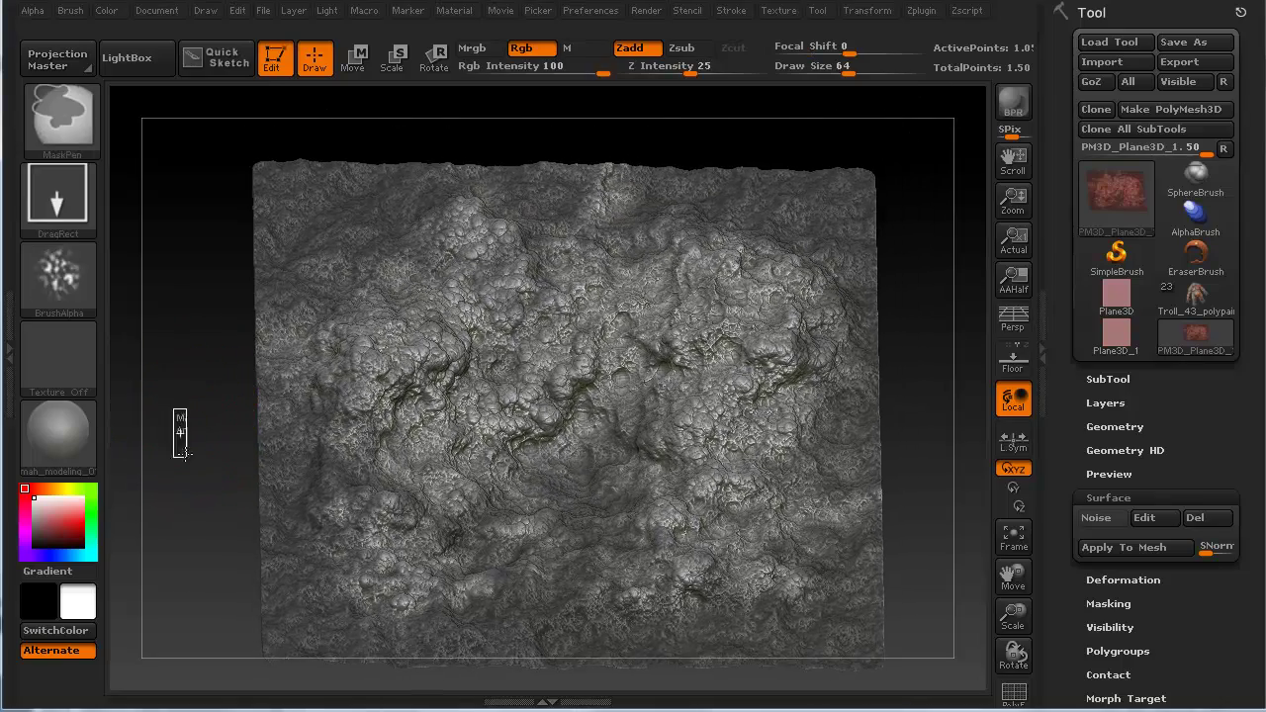
# - Switch the terrain to perspective view and preview another surface noise layer
pyautogui.moveTo(190, 410)
pyautogui.mouseDown()
pyautogui.moveTo(197, 481)
pyautogui.moveTo(184, 452)
pyautogui.moveTo(201, 485)
pyautogui.mouseUp()
pyautogui.press('p')
pyautogui.moveTo(188, 431)
pyautogui.mouseDown()
pyautogui.moveTo(161, 320)
pyautogui.moveTo(166, 281)
pyautogui.moveTo(187, 339)
pyautogui.moveTo(191, 257)
pyautogui.moveTo(221, 340)
pyautogui.moveTo(217, 416)
pyautogui.mouseUp()
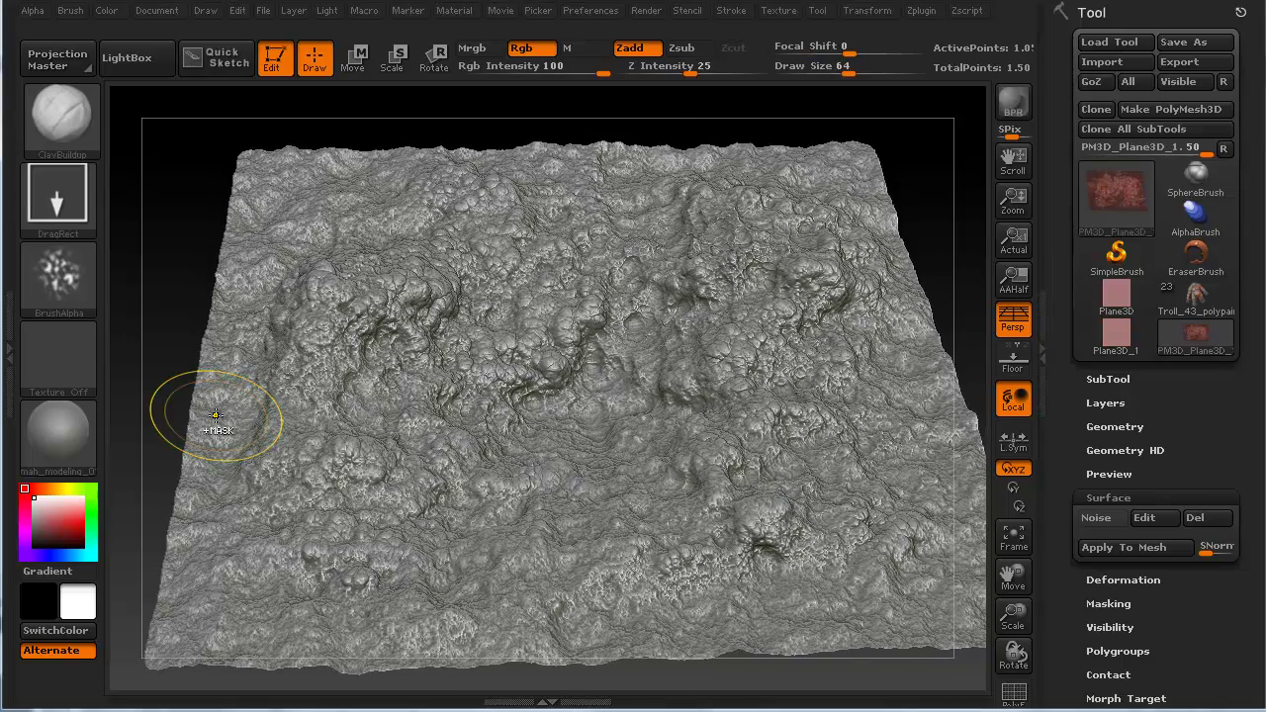
pyautogui.hotkey('ctrl', 'a')
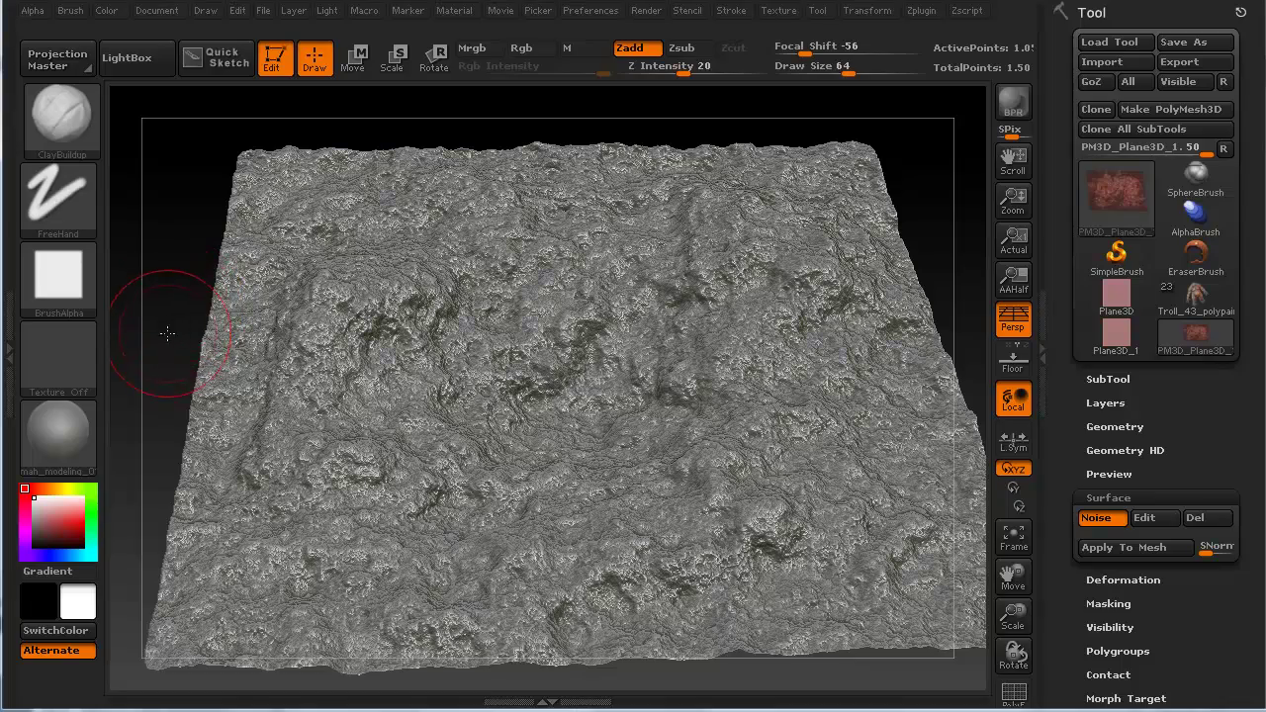
pyautogui.moveTo(167, 333); pyautogui.dragTo(169, 303)
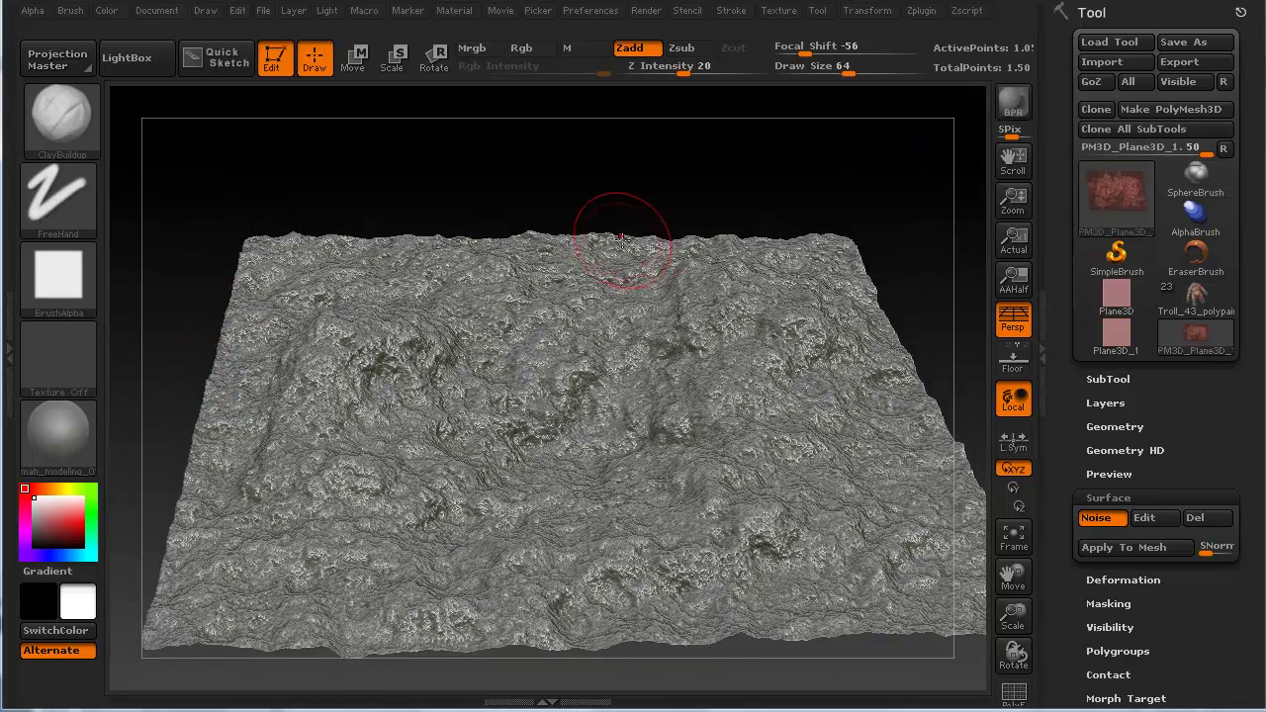
pyautogui.click(1022, 106)
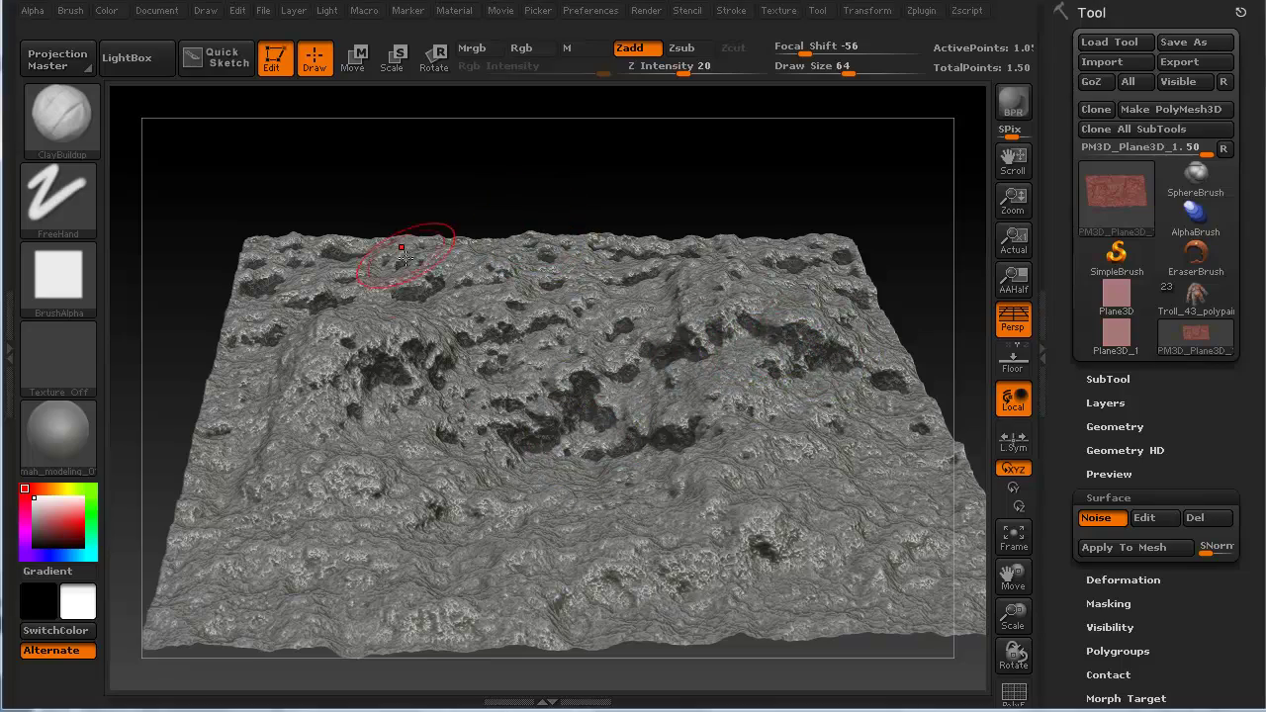
pyautogui.moveTo(379, 182); pyautogui.dragTo(321, 213)
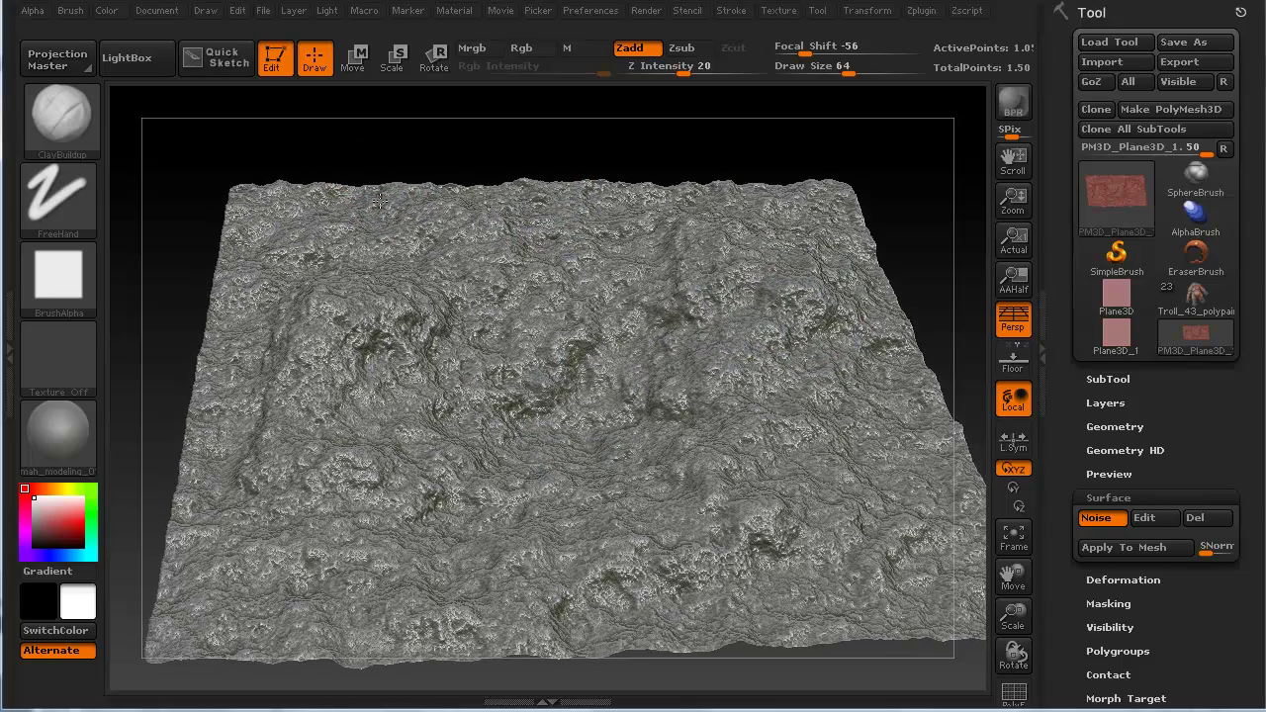
pyautogui.moveTo(183, 268)
pyautogui.mouseDown()
pyautogui.moveTo(176, 328)
pyautogui.moveTo(175, 280)
pyautogui.moveTo(165, 287)
pyautogui.moveTo(175, 359)
pyautogui.moveTo(176, 339)
pyautogui.moveTo(163, 360)
pyautogui.moveTo(176, 367)
pyautogui.moveTo(683, 384)
pyautogui.mouseUp()
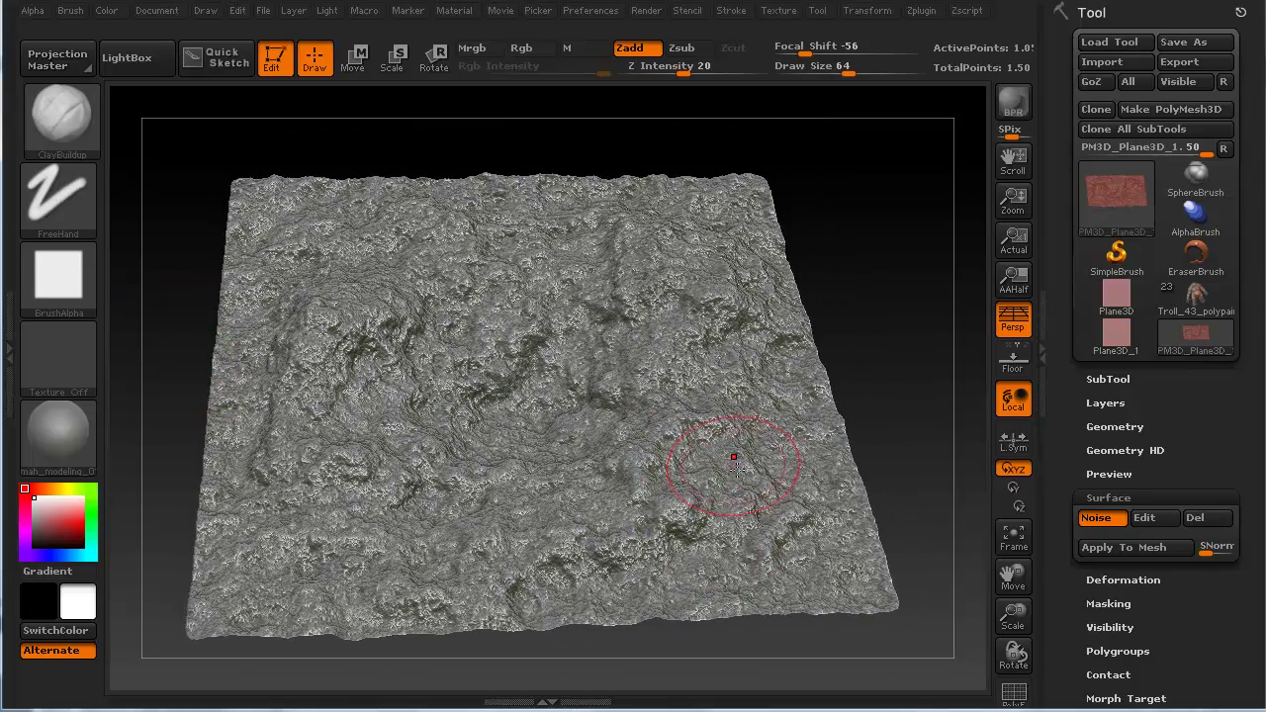
# - Set the masking stroke to FreeHand with the brush alpha turned off
pyautogui.moveTo(199, 382)
pyautogui.mouseDown()
pyautogui.moveTo(164, 331)
pyautogui.moveTo(169, 362)
pyautogui.moveTo(251, 327)
pyautogui.moveTo(303, 367)
pyautogui.mouseUp()
pyautogui.press('shift')
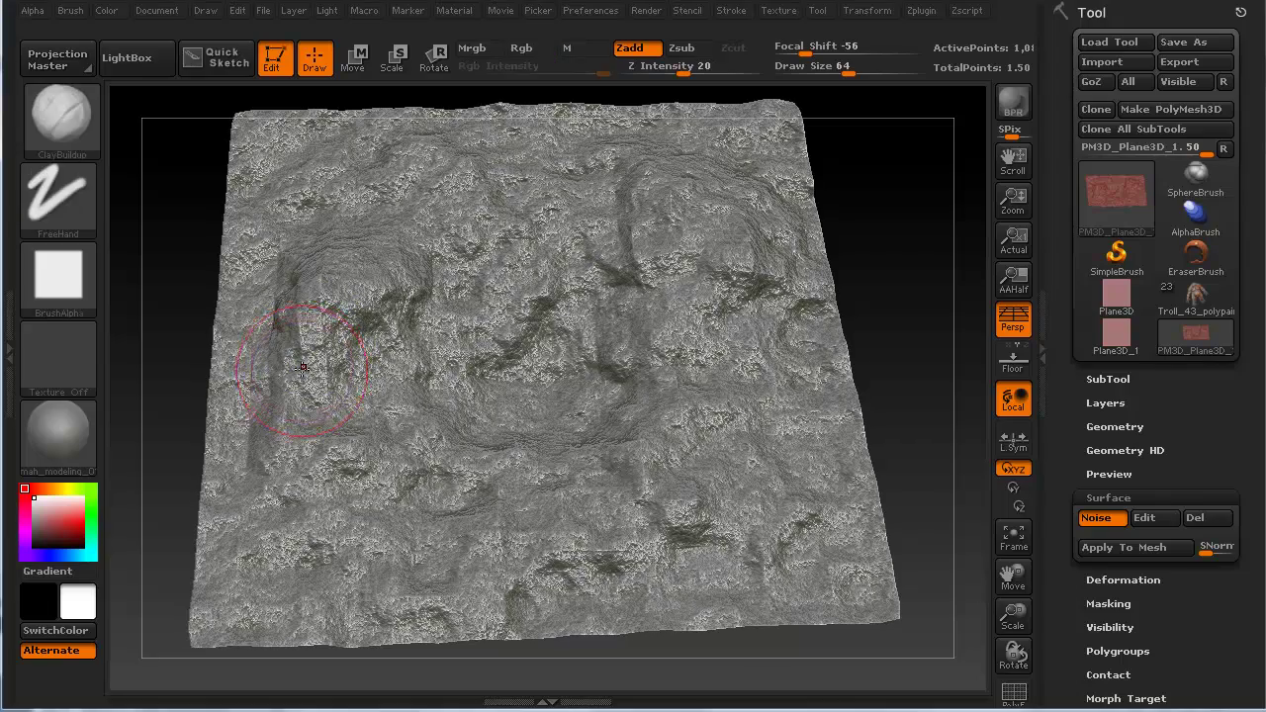
pyautogui.press('ctrl')
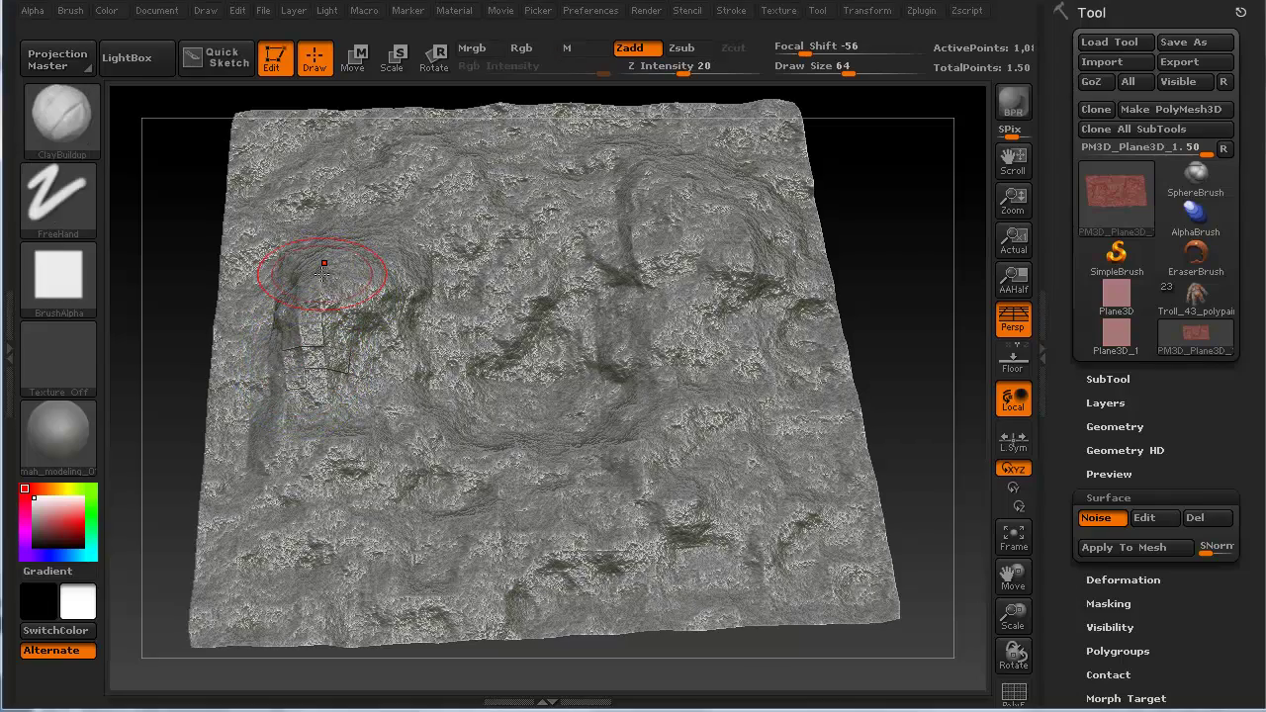
pyautogui.press('ctrl')
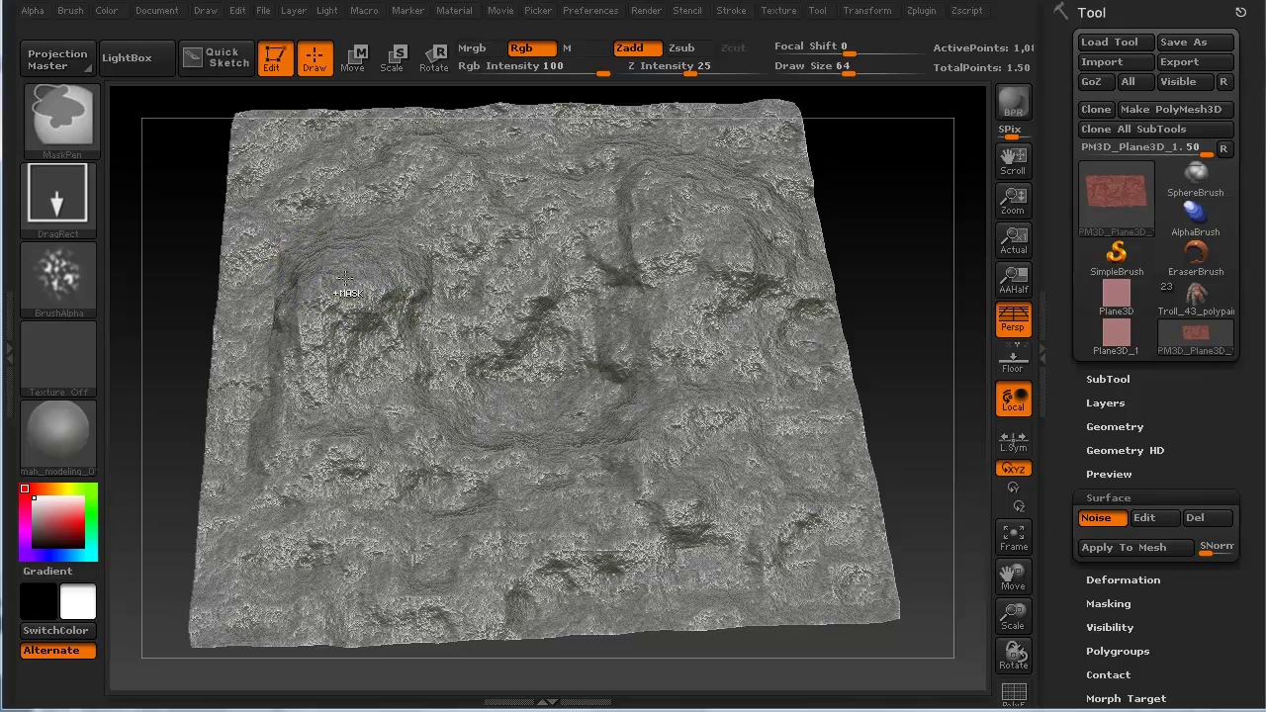
pyautogui.click(70, 203)
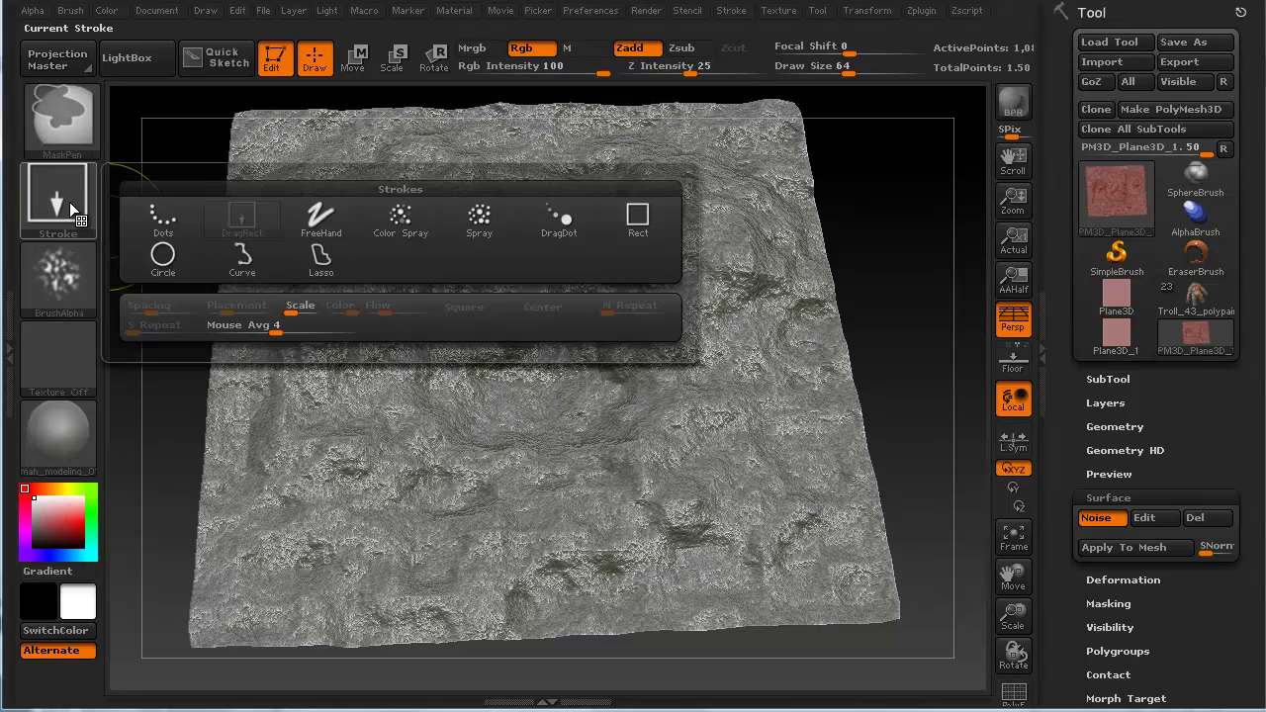
pyautogui.click(314, 219)
pyautogui.click(80, 277)
pyautogui.click(155, 290)
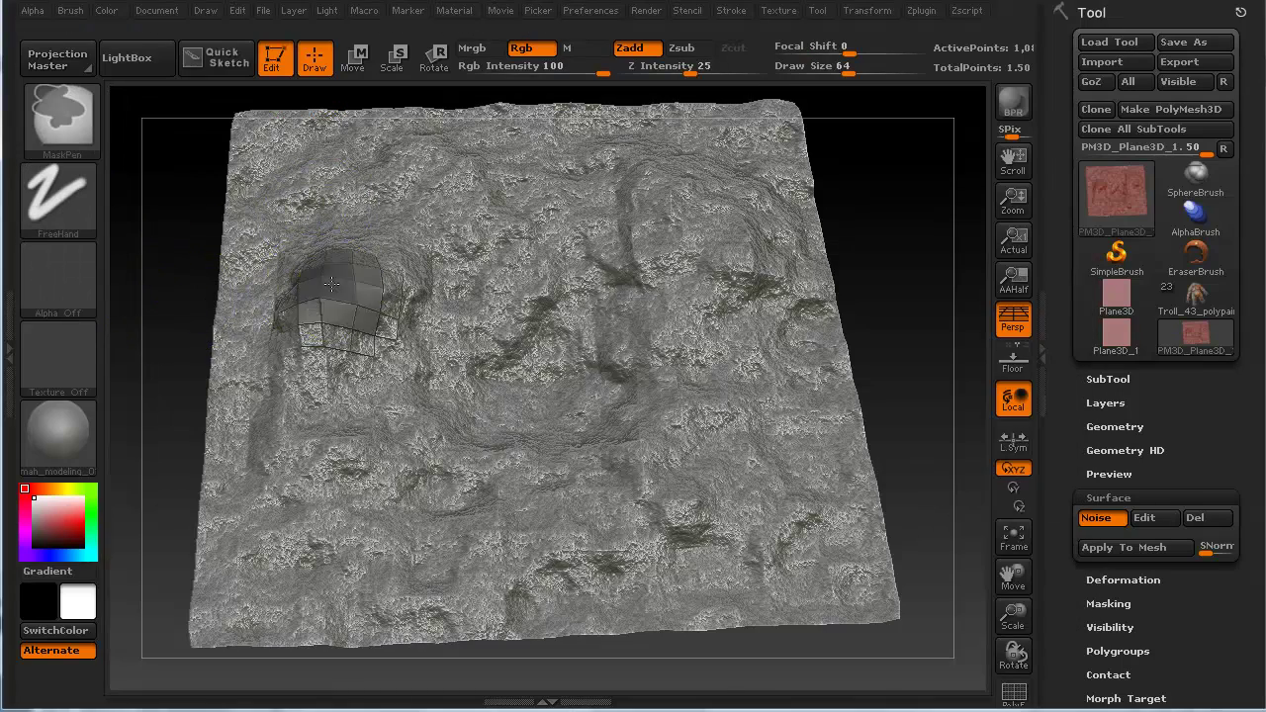
# - Paint a mask over the left cliff area and blur it to soften
pyautogui.keyDown('ctrl'); pyautogui.moveTo(335, 282); pyautogui.dragTo(326, 400); pyautogui.keyUp('ctrl')
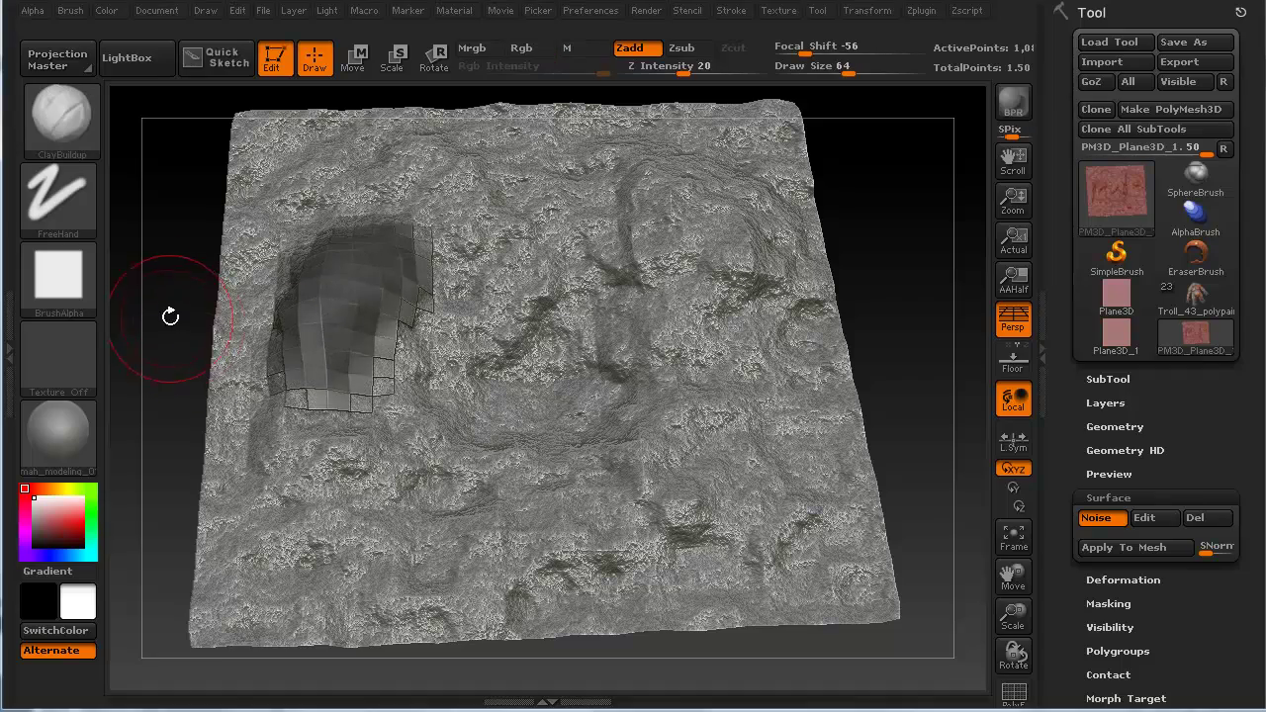
pyautogui.moveTo(169, 314); pyautogui.dragTo(175, 291)
pyautogui.press('ctrl')
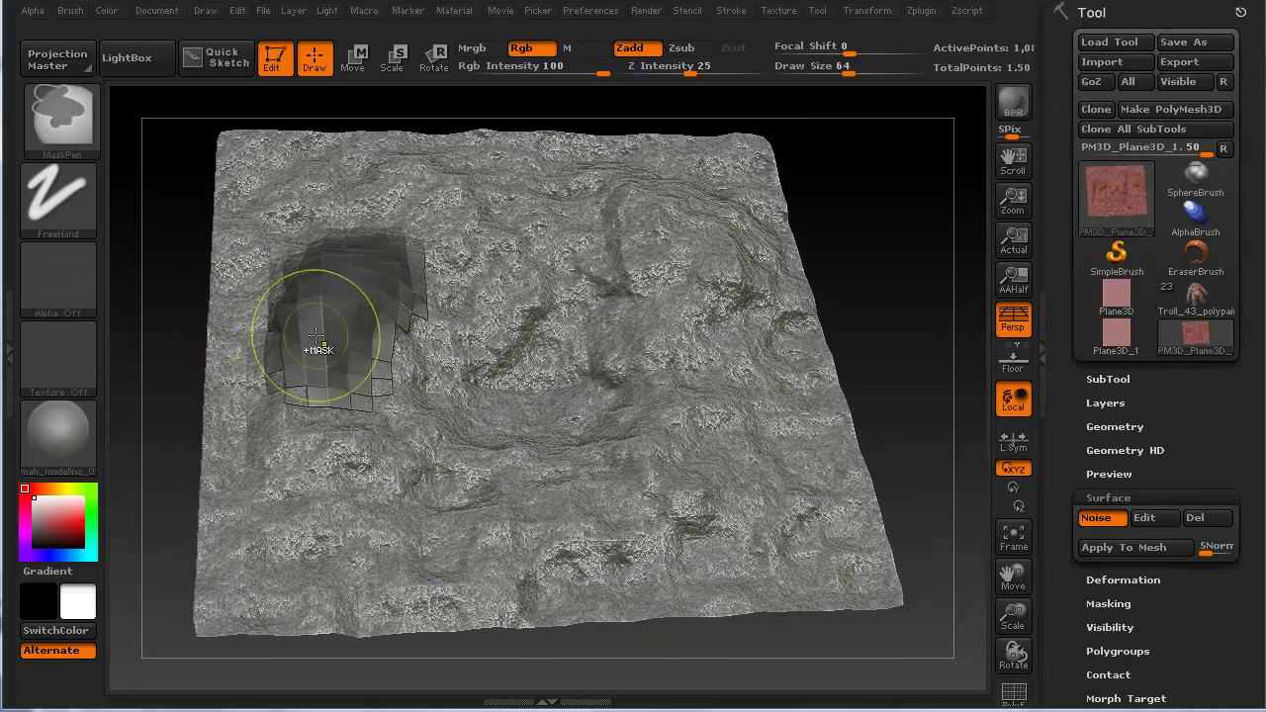
pyautogui.keyDown('ctrl'); pyautogui.click(317, 342); pyautogui.keyUp('ctrl')
pyautogui.moveTo(164, 340); pyautogui.dragTo(165, 299)
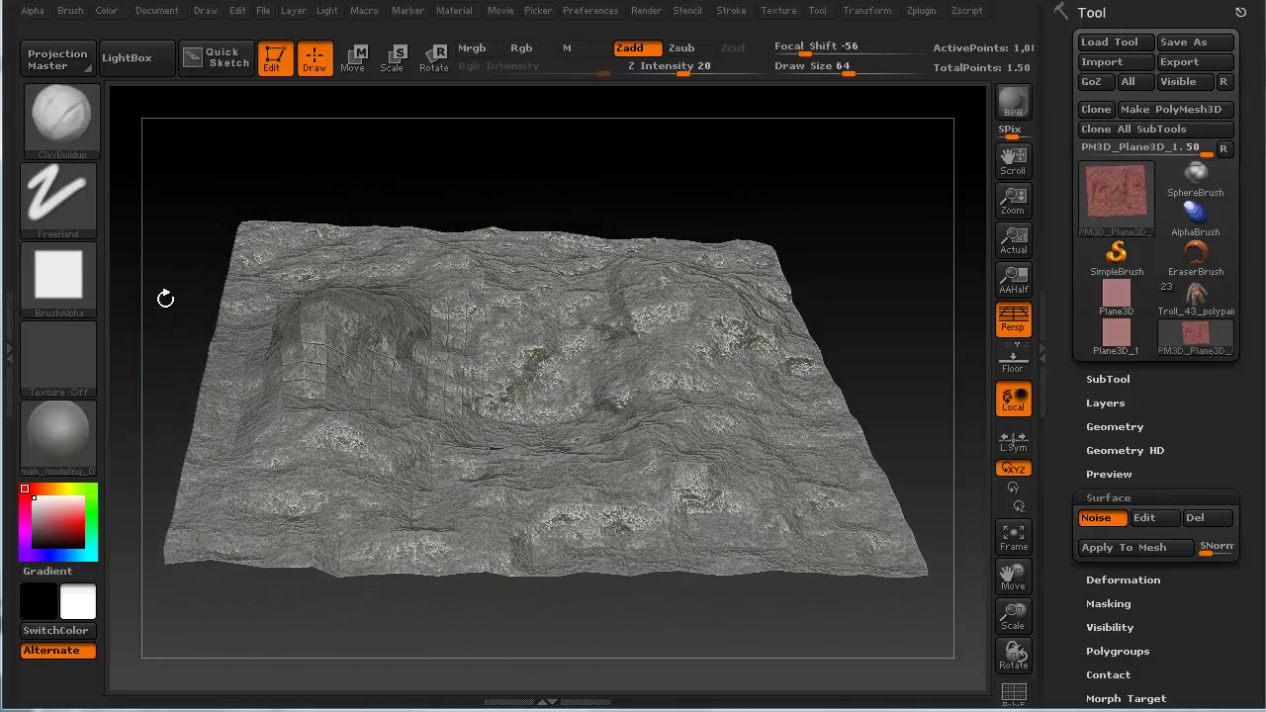
# - Apply the MatCap Red Wax material and subdivide the terrain with Ctrl+D
pyautogui.click(60, 438)
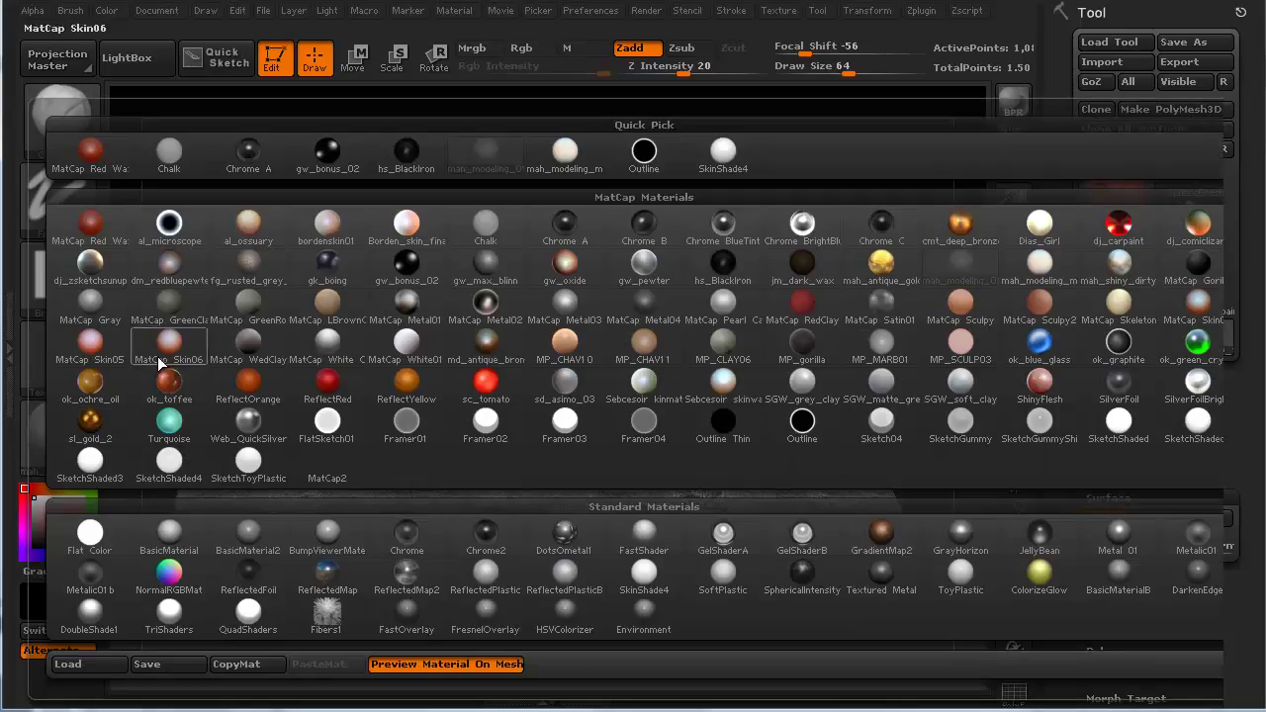
pyautogui.click(88, 210)
pyautogui.moveTo(144, 297); pyautogui.dragTo(152, 310)
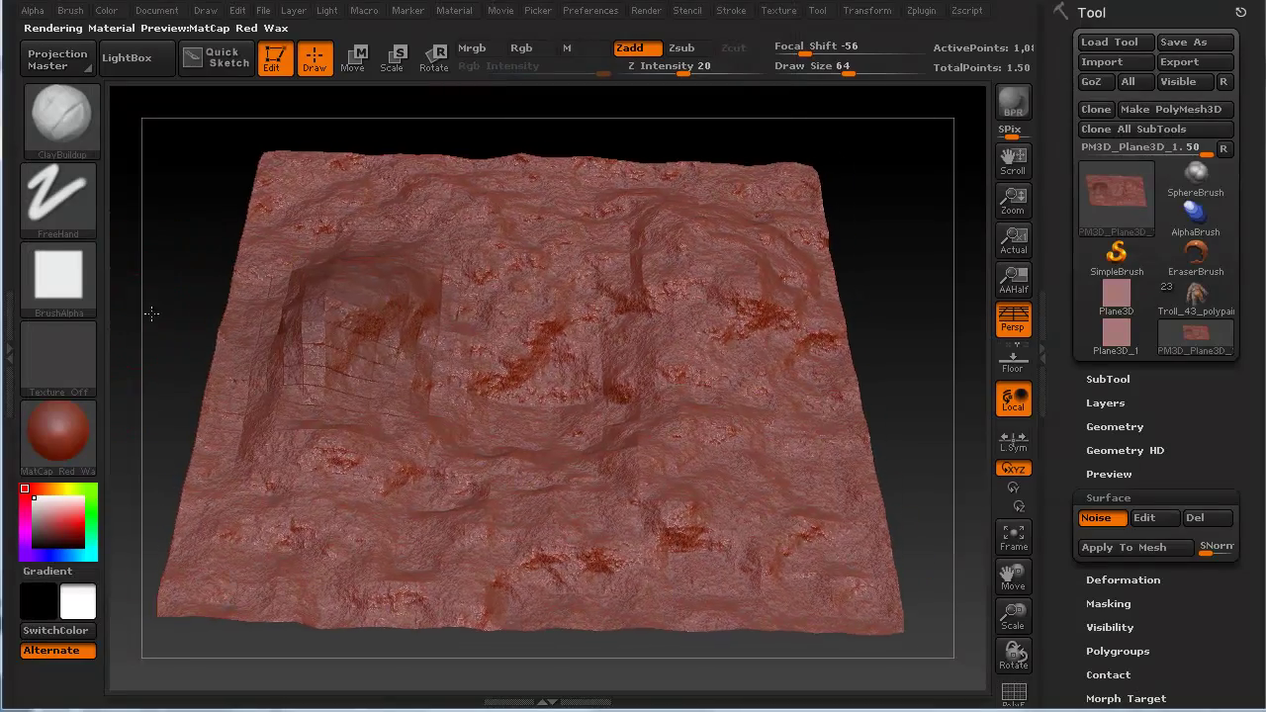
pyautogui.hotkey('ctrl', 'd')
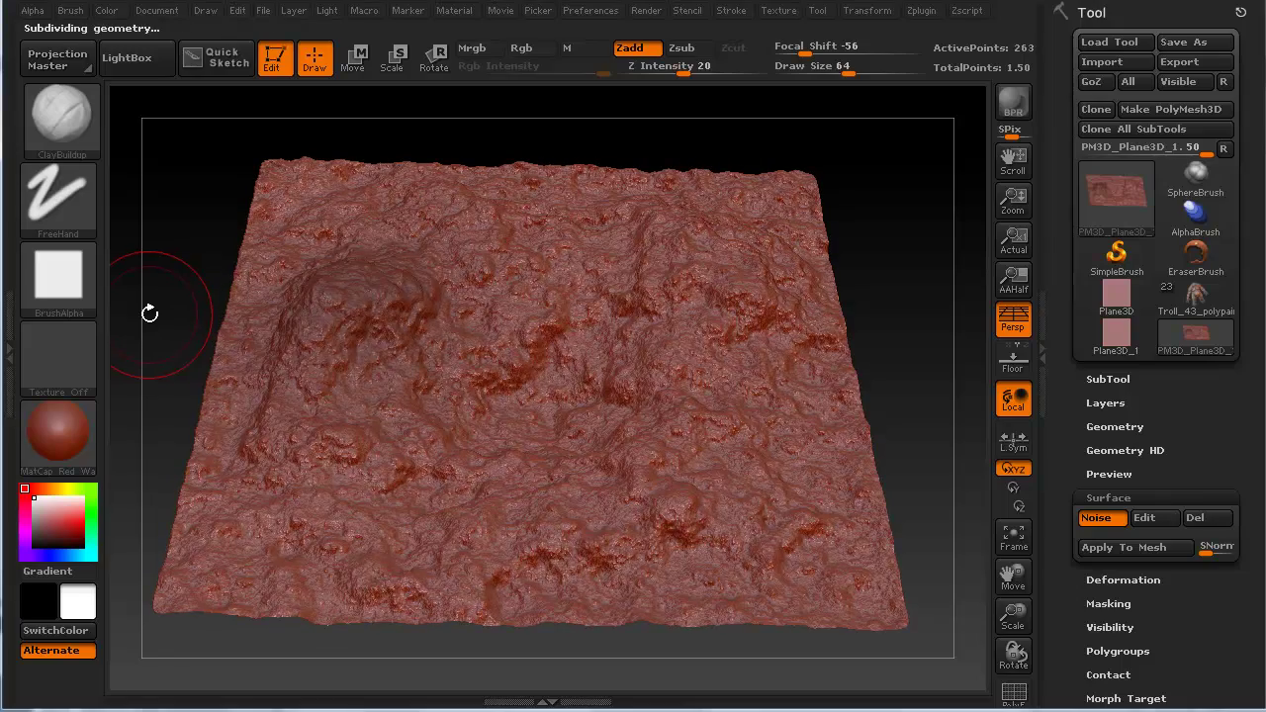
pyautogui.moveTo(148, 317)
pyautogui.mouseDown()
pyautogui.moveTo(147, 277)
pyautogui.moveTo(152, 294)
pyautogui.mouseUp()
# - Select the Move brush with a draw size of 140 to raise the terrain
pyautogui.click(83, 130)
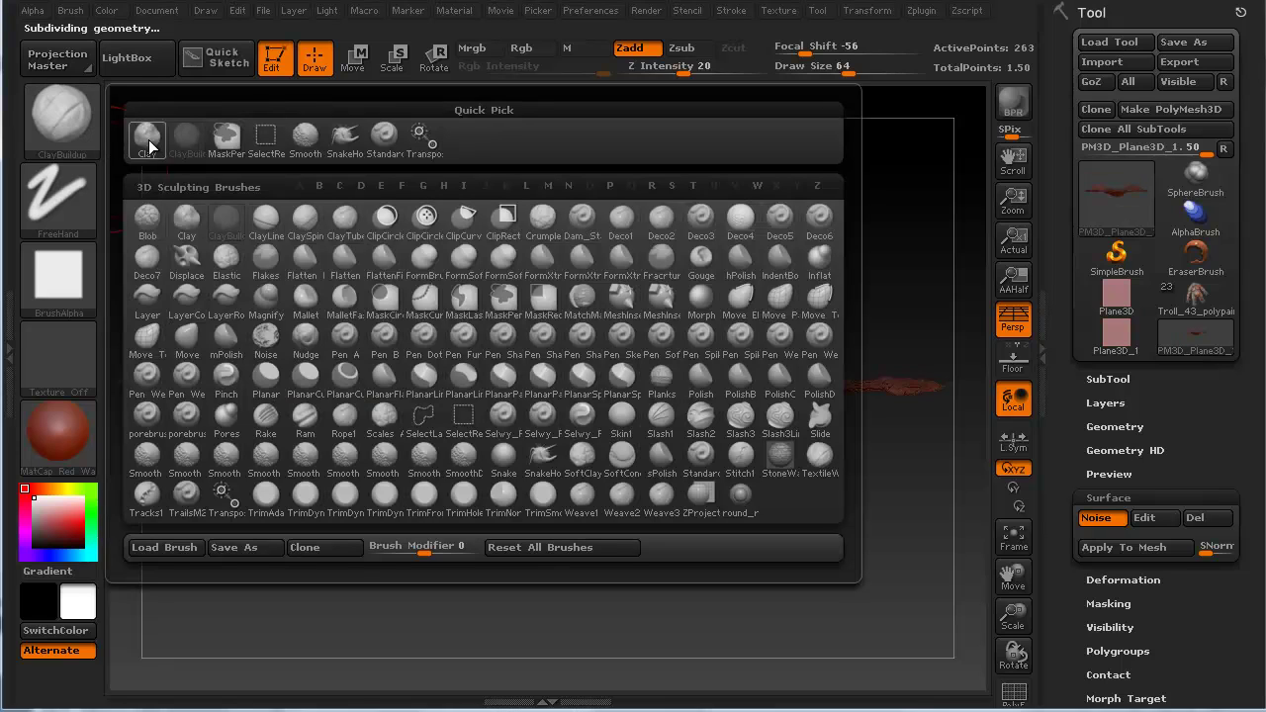
pyautogui.press('m')
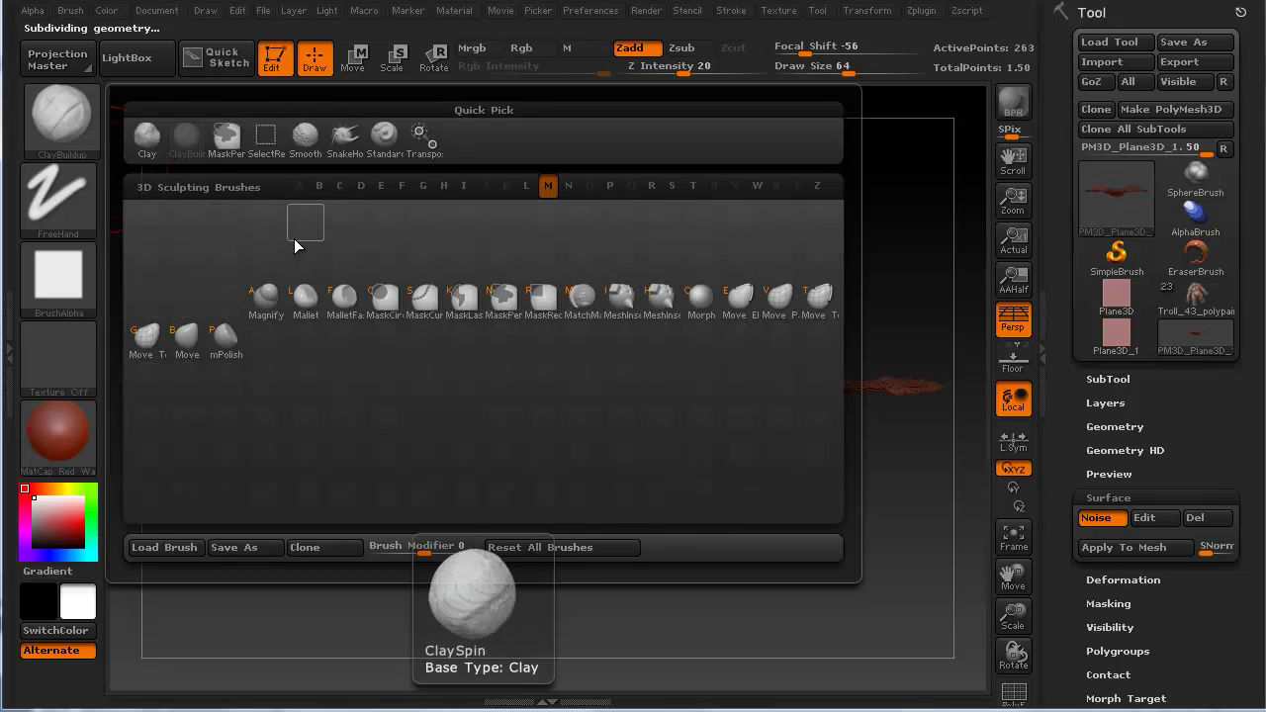
pyautogui.click(192, 346)
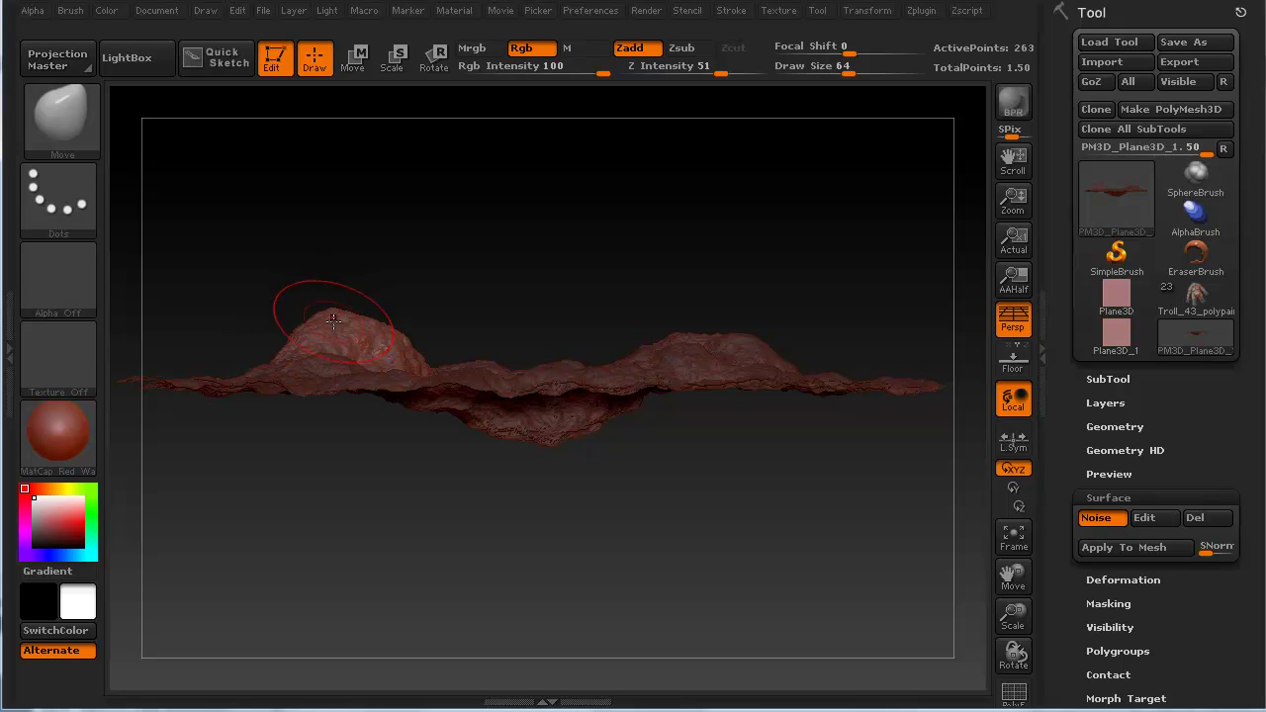
pyautogui.press('s')
pyautogui.moveTo(332, 320); pyautogui.dragTo(368, 319)
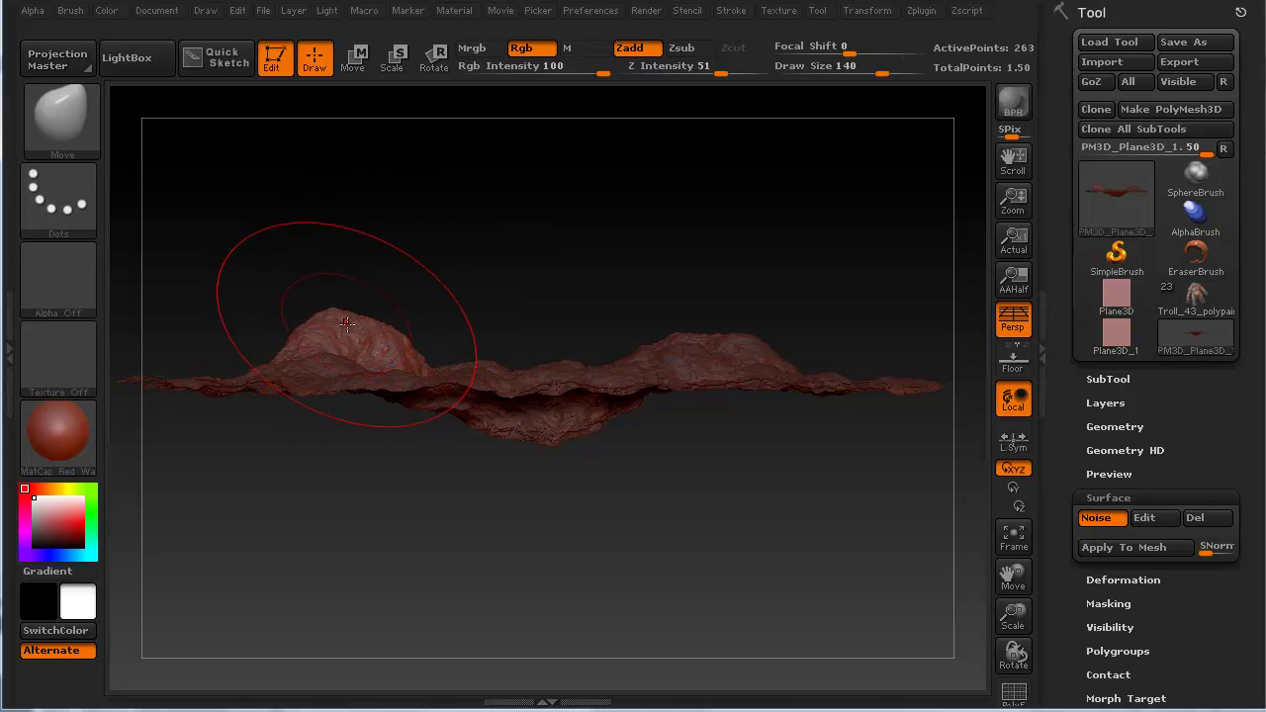
pyautogui.moveTo(370, 226); pyautogui.dragTo(187, 279)
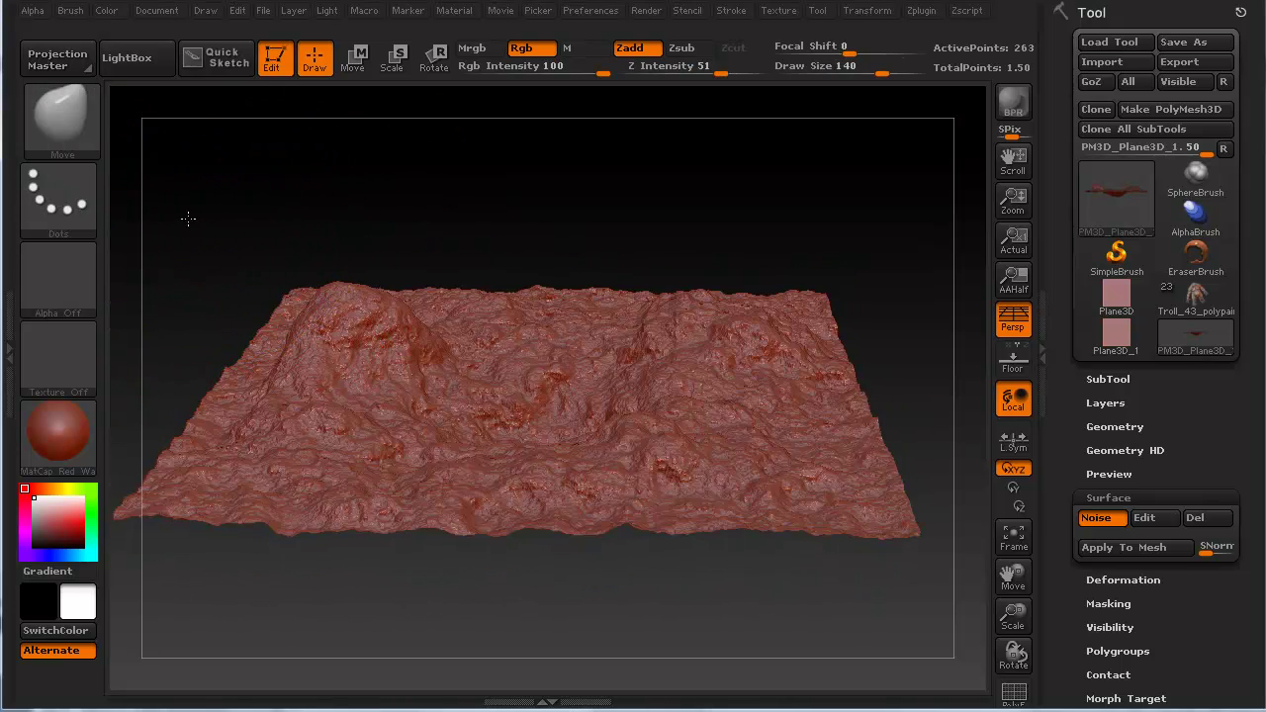
pyautogui.click(61, 423)
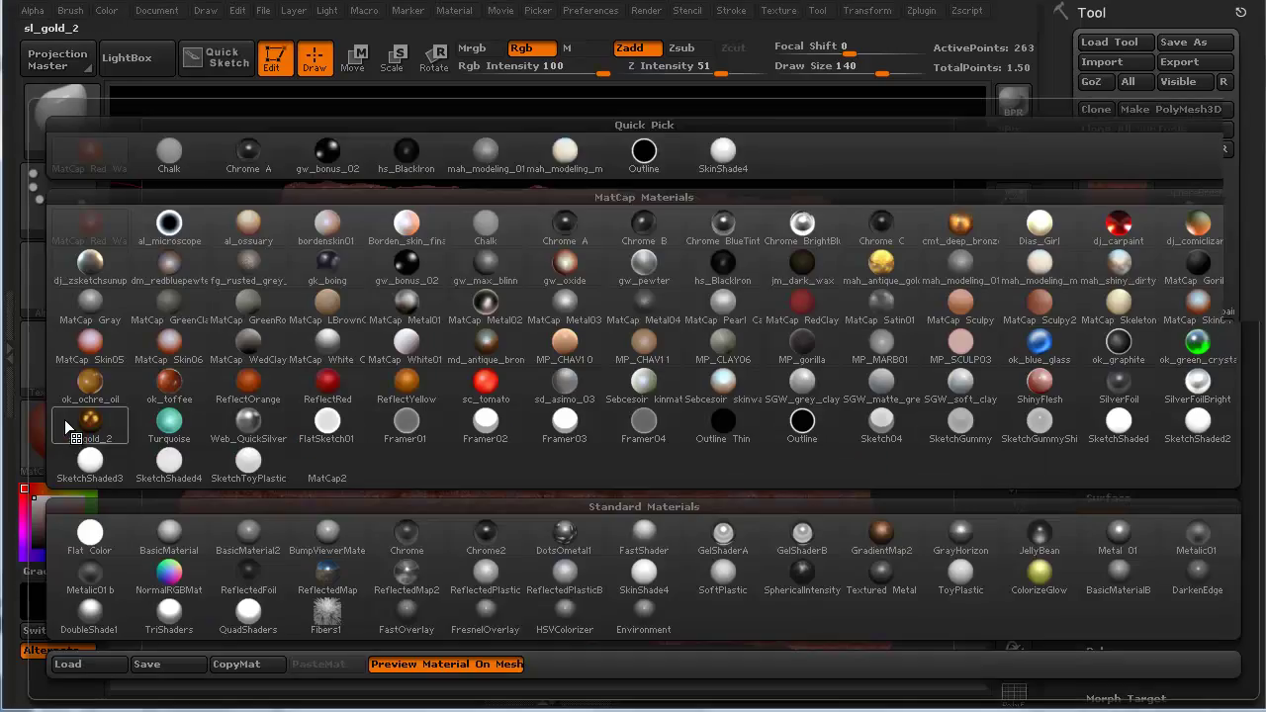
# - Apply the grey mah_modeling_01 matcap and tilt the terrain to a top-down view
pyautogui.click(957, 260)
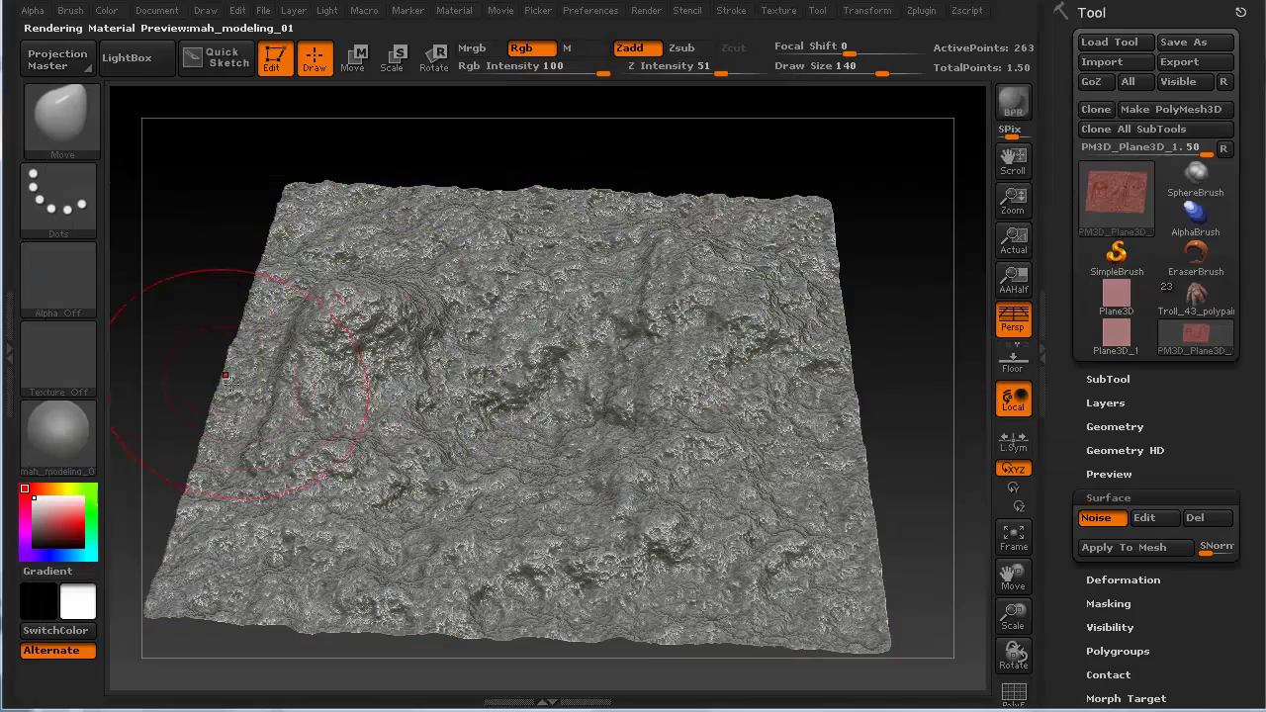
pyautogui.moveTo(205, 290)
pyautogui.mouseDown()
pyautogui.moveTo(240, 290)
pyautogui.moveTo(241, 248)
pyautogui.moveTo(220, 319)
pyautogui.moveTo(227, 353)
pyautogui.moveTo(215, 277)
pyautogui.moveTo(203, 308)
pyautogui.moveTo(497, 176)
pyautogui.moveTo(497, 204)
pyautogui.mouseUp()
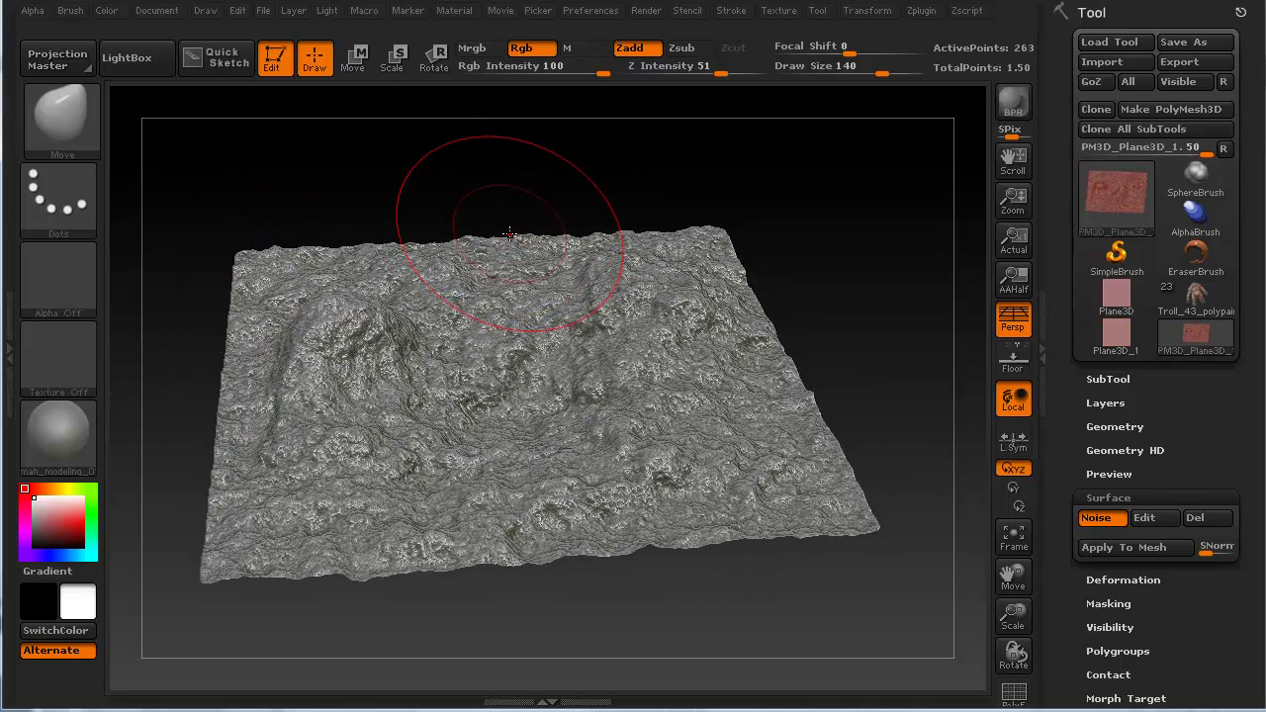
# - Clear the terrain and draw a single centred troll model in edit mode
pyautogui.click(274, 61)
pyautogui.hotkey('ctrl', 'n')
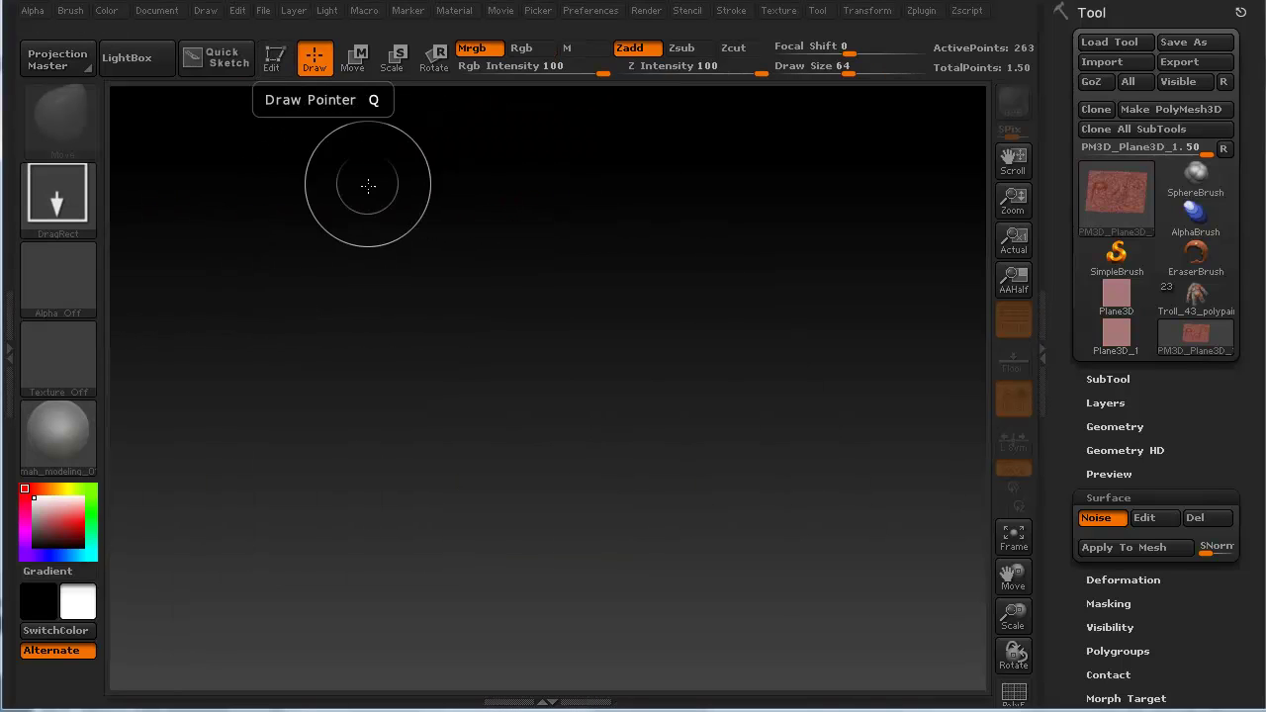
pyautogui.click(1191, 304)
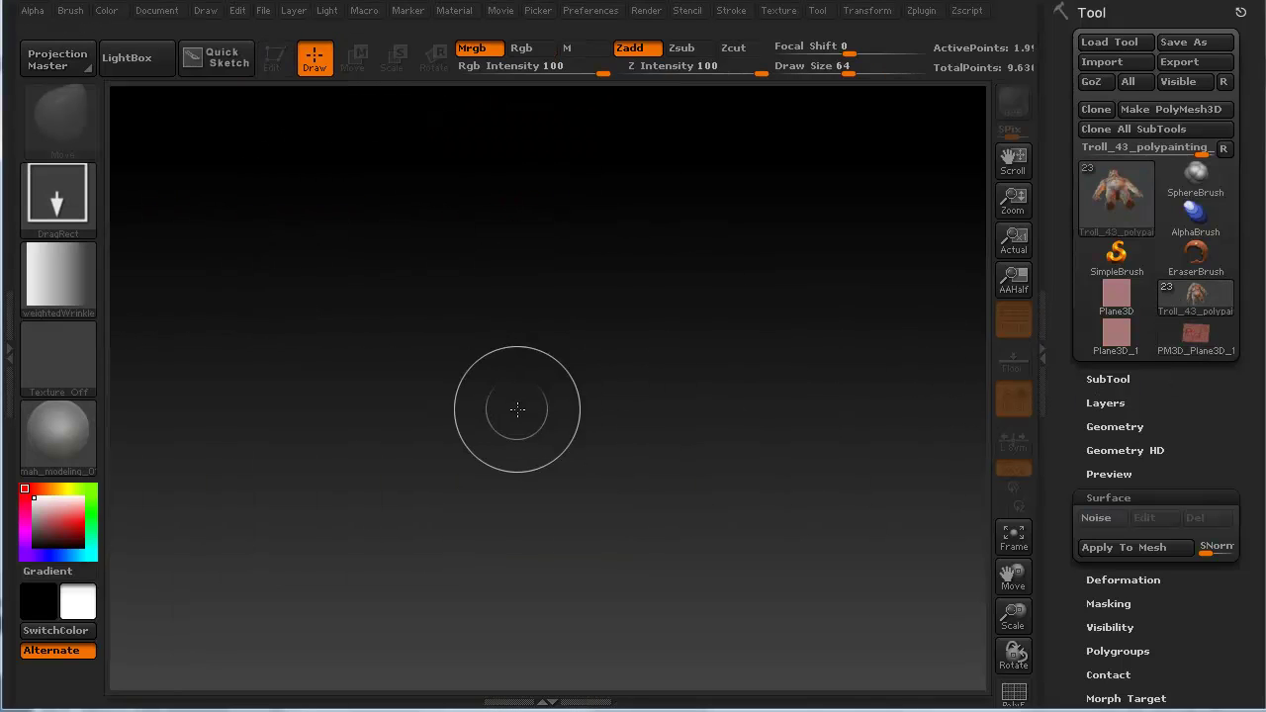
pyautogui.moveTo(524, 396)
pyautogui.mouseDown()
pyautogui.moveTo(522, 654)
pyautogui.moveTo(534, 692)
pyautogui.mouseUp()
pyautogui.press('t')
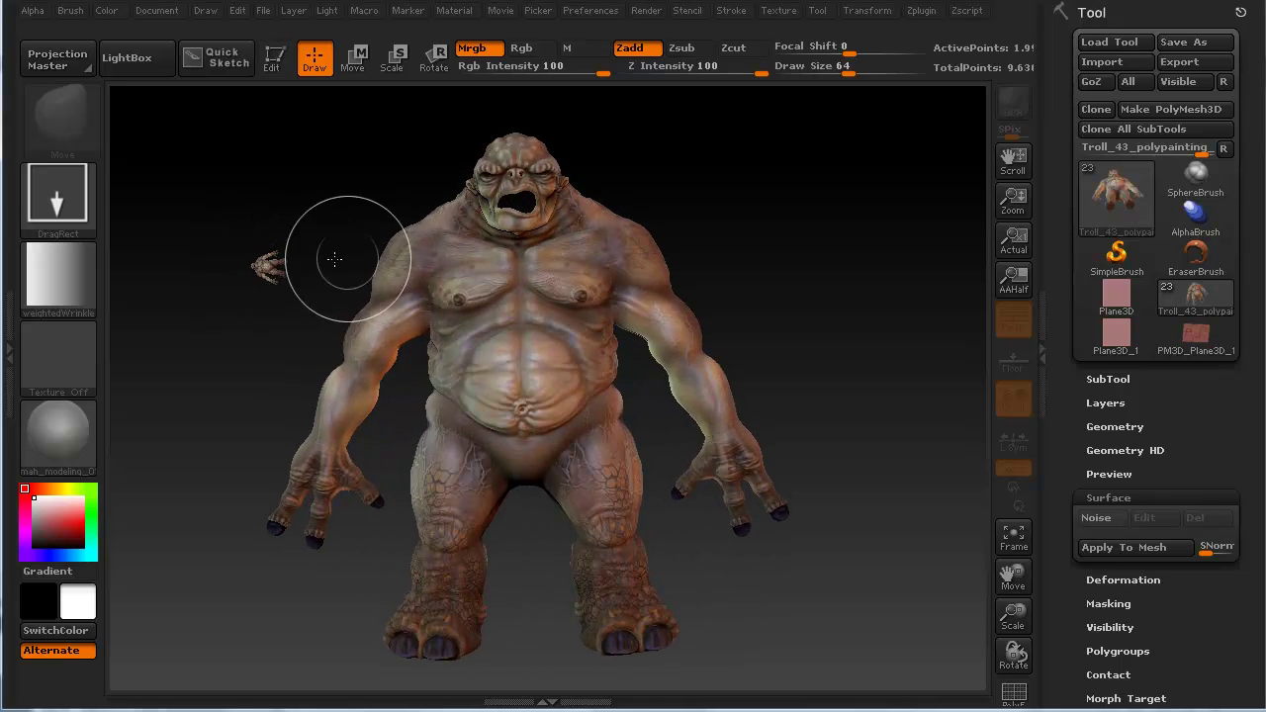
pyautogui.hotkey('ctrl', 'n')
pyautogui.moveTo(560, 386); pyautogui.dragTo(561, 704)
pyautogui.press('t')
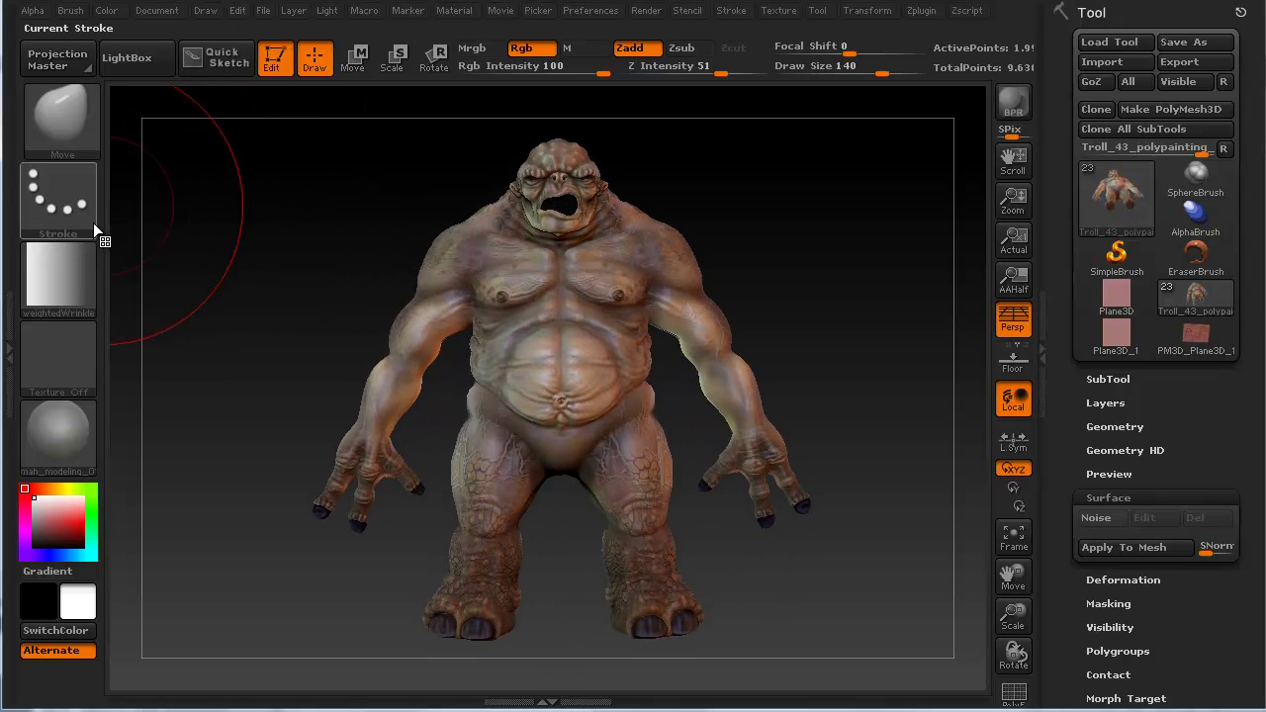
# - Turn the brush alpha off and choose the Standard brush
pyautogui.click(65, 279)
pyautogui.click(165, 292)
pyautogui.click(85, 120)
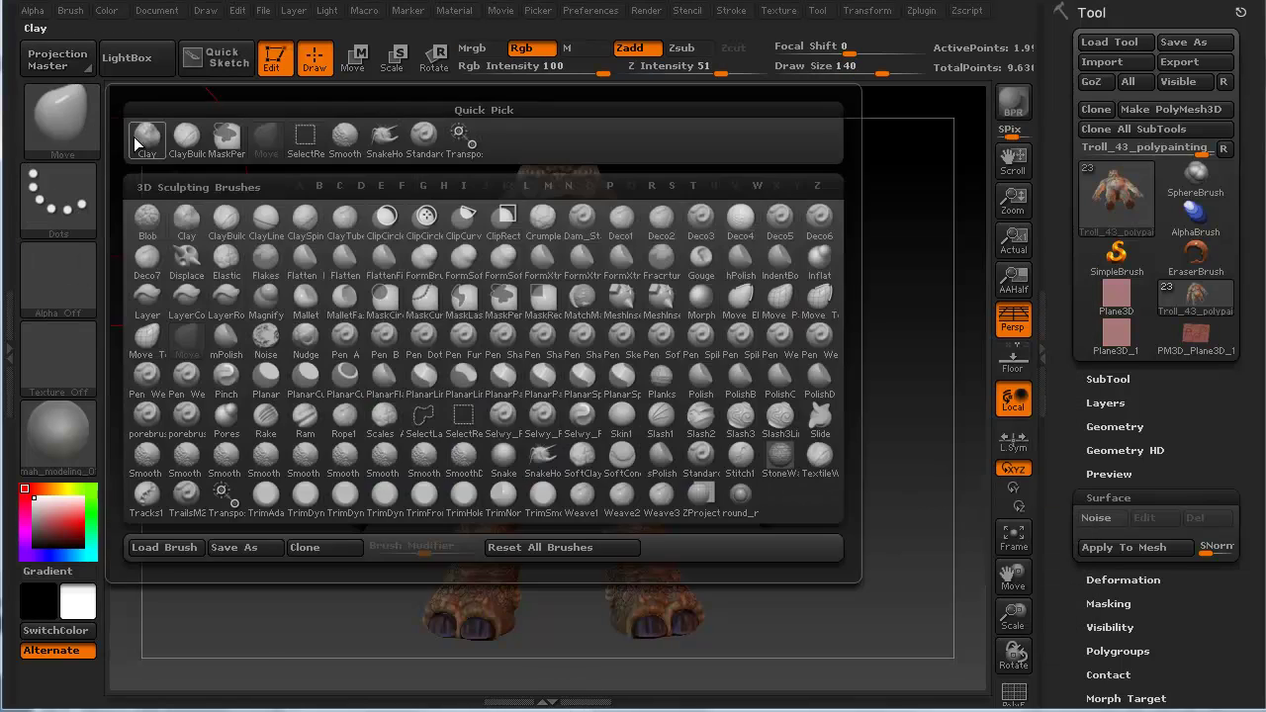
pyautogui.click(423, 139)
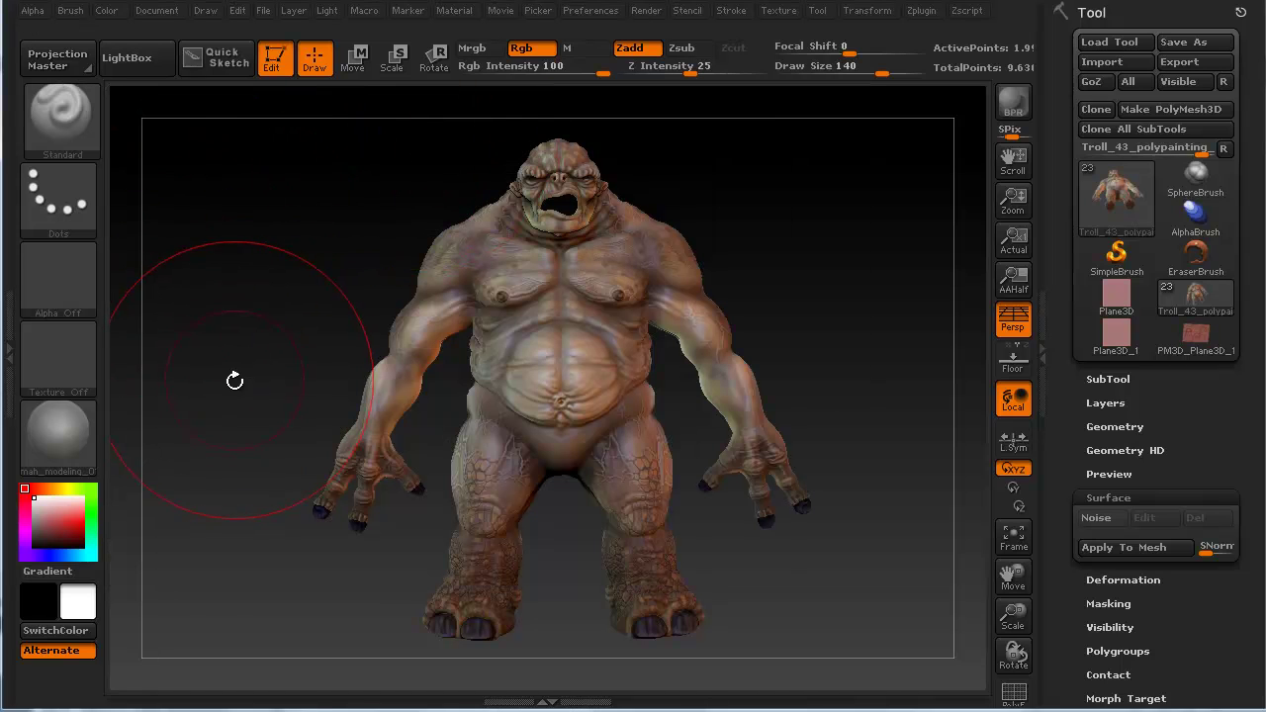
pyautogui.moveTo(234, 376)
pyautogui.mouseDown()
pyautogui.moveTo(204, 319)
pyautogui.moveTo(234, 337)
pyautogui.mouseUp()
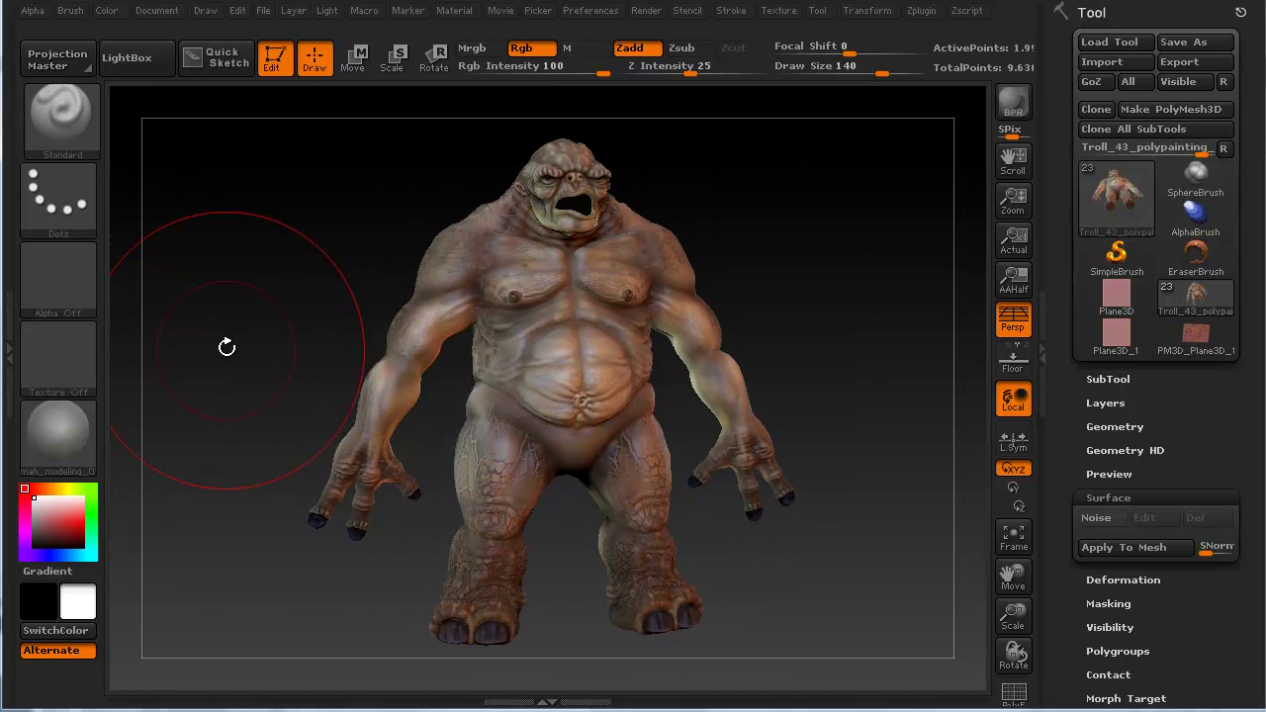
# - Disable polypaint display on the troll subtool to reveal its grey wrinkled skin
pyautogui.click(1107, 379)
pyautogui.moveTo(1252, 149); pyautogui.dragTo(1252, 329)
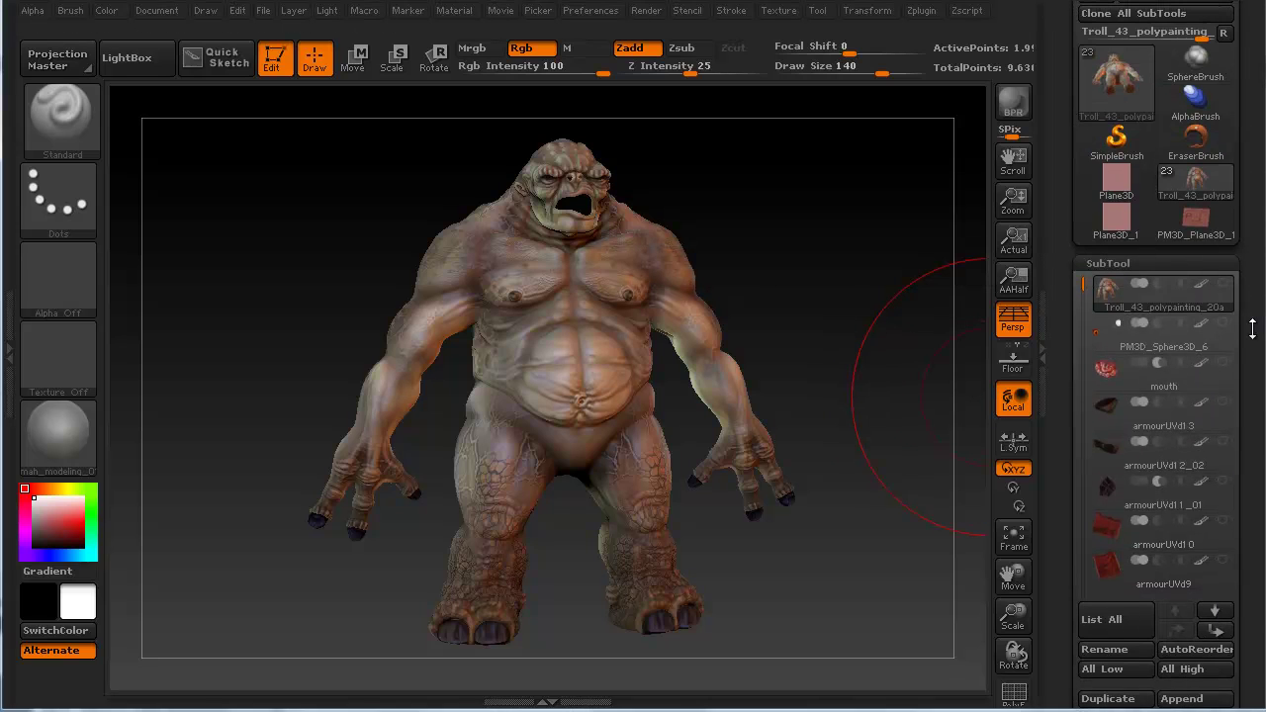
pyautogui.moveTo(1204, 290)
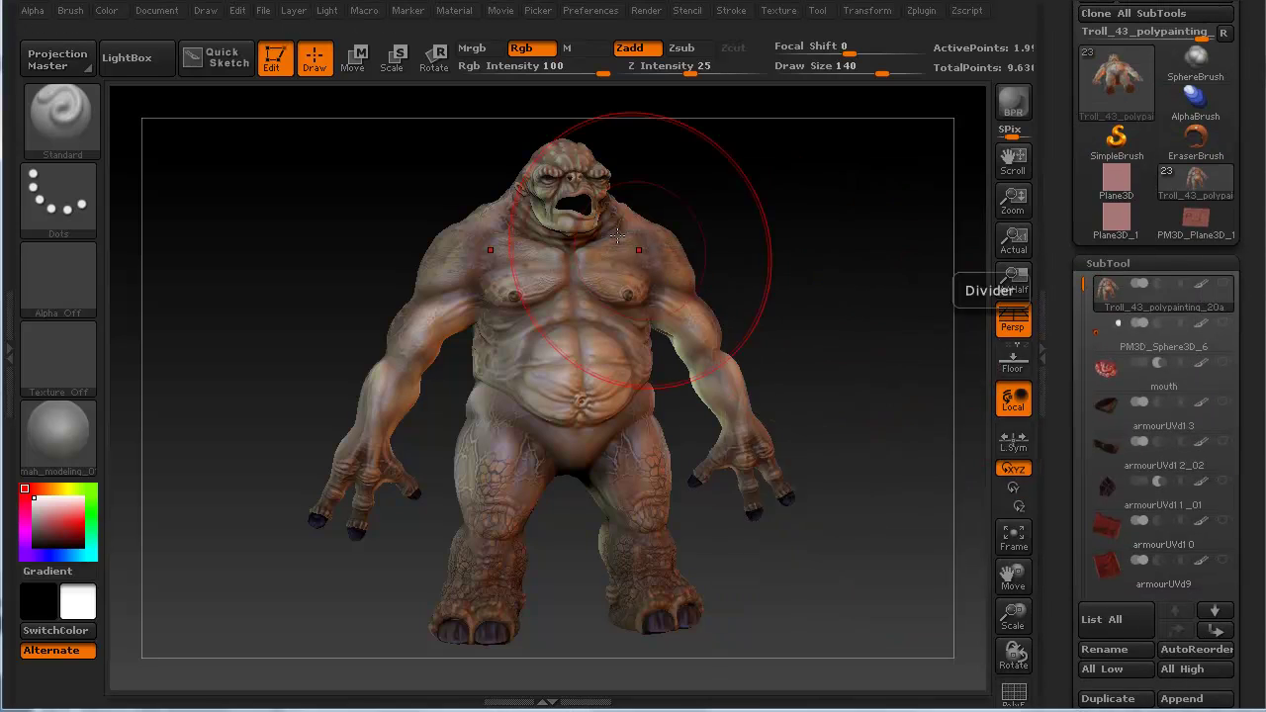
pyautogui.click(1200, 284)
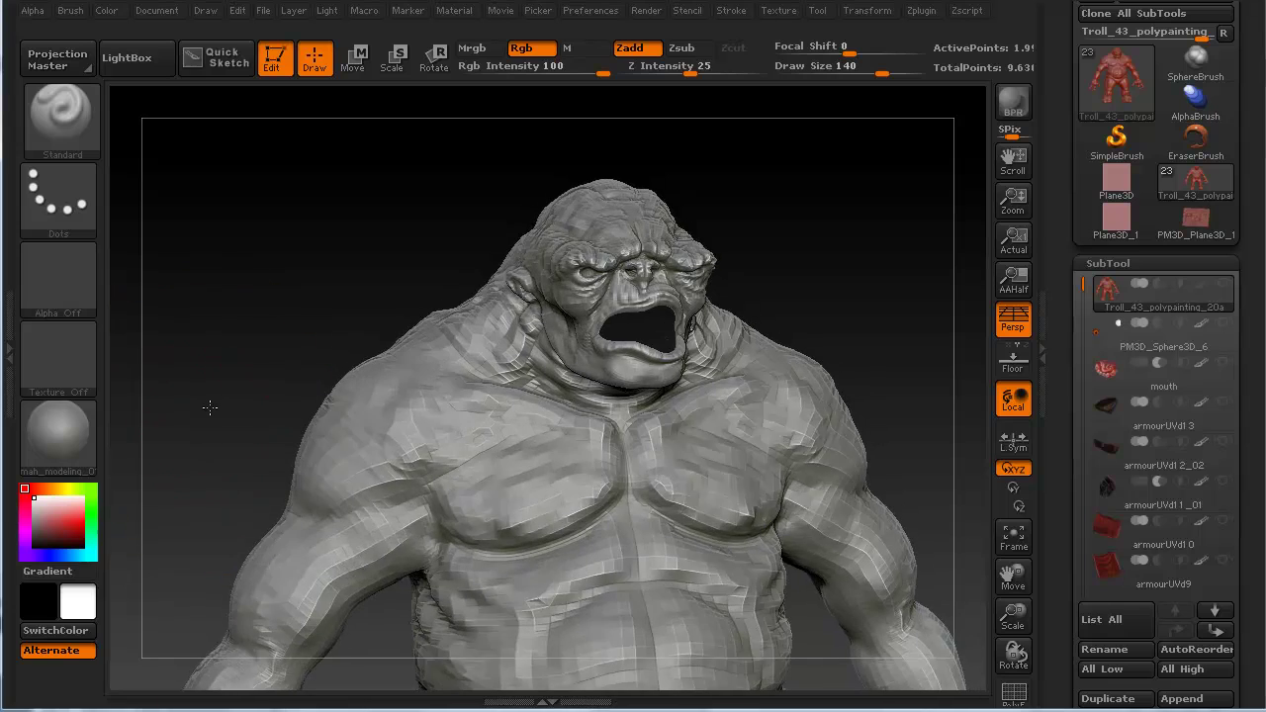
pyautogui.moveTo(209, 407); pyautogui.dragTo(221, 409)
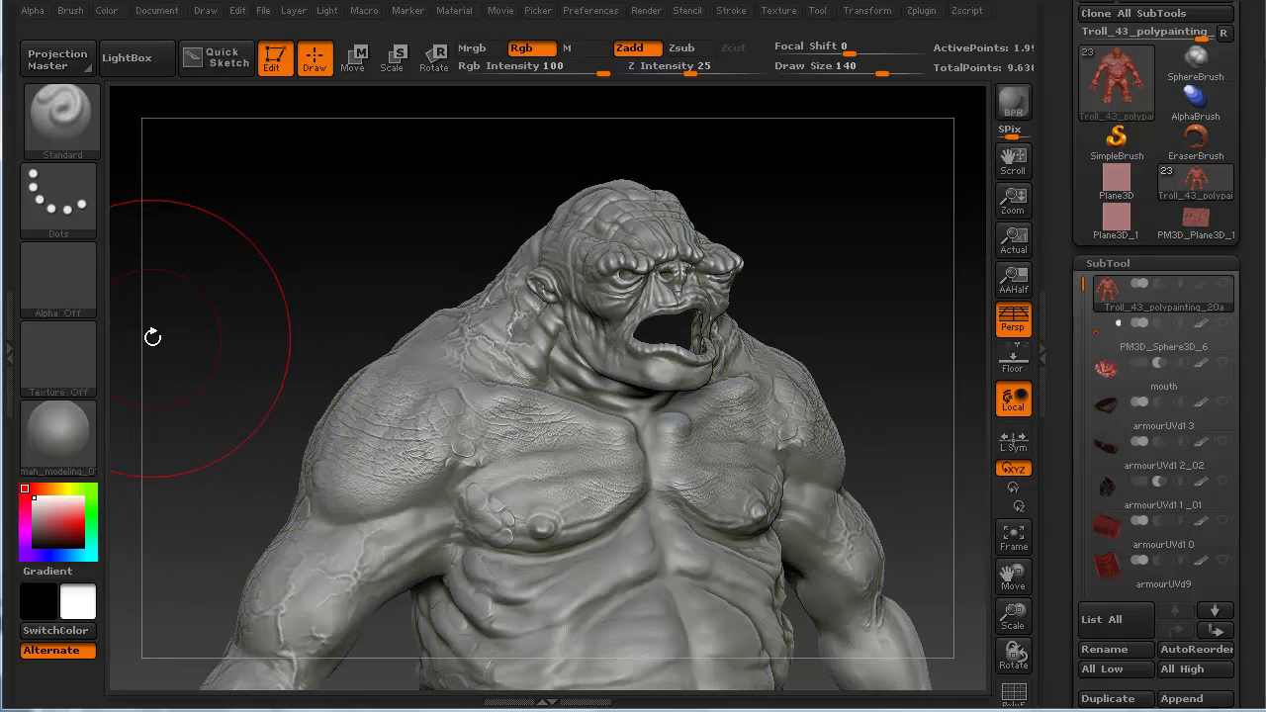
# - Set masking to a rectangle-drag stroke using the Alpha 08 pattern
pyautogui.keyDown('ctrl'); pyautogui.click(63, 199); pyautogui.keyUp('ctrl')
pyautogui.click(242, 218)
pyautogui.click(53, 287)
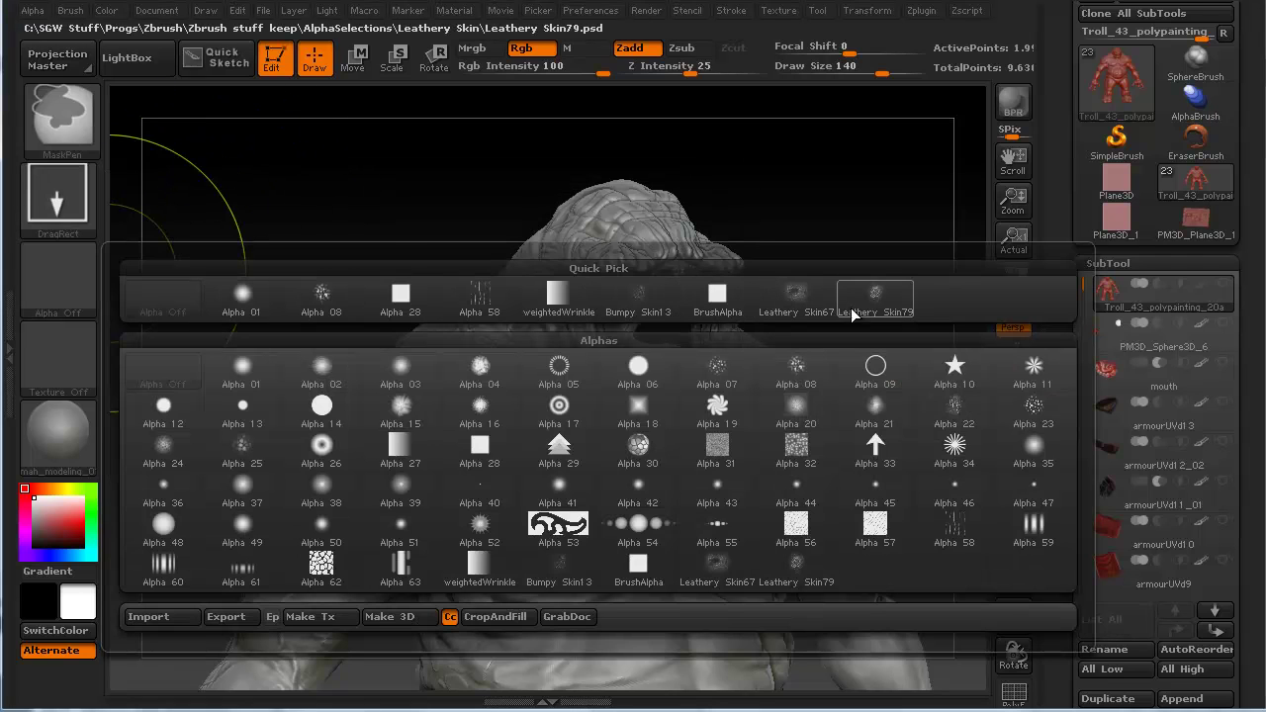
pyautogui.click(796, 366)
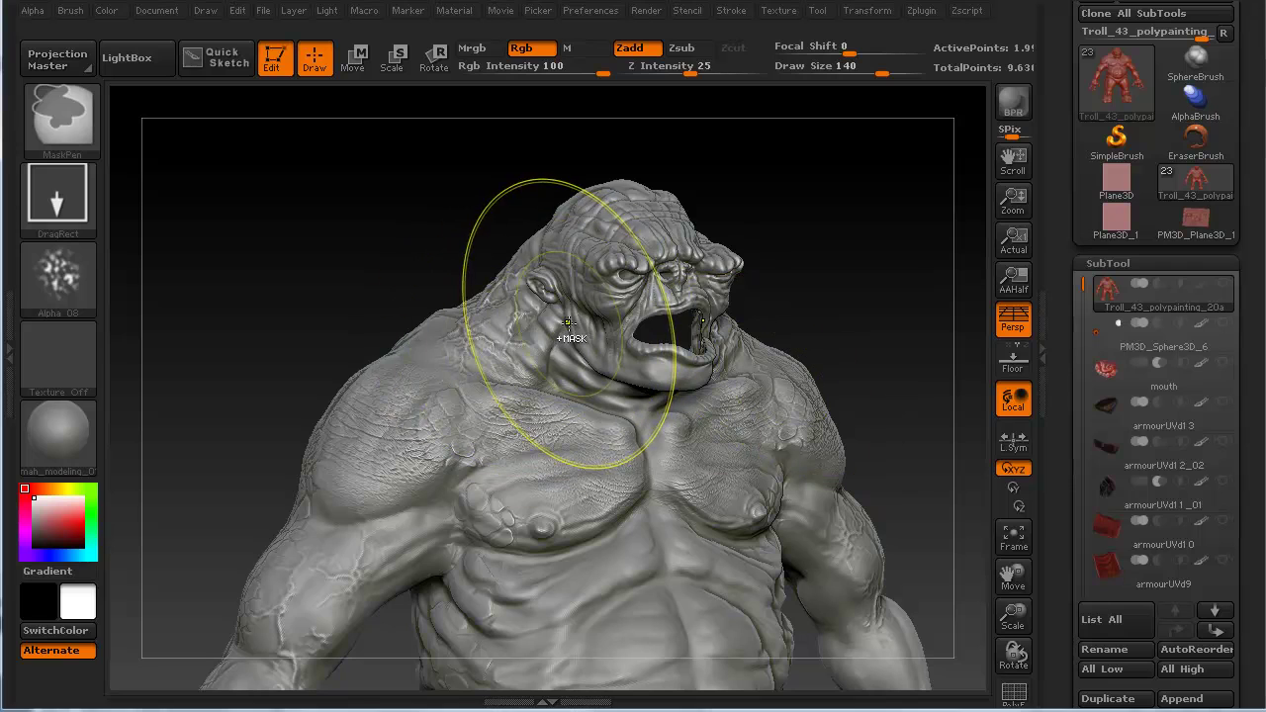
# - Mask the shoulder, neck, chest and abdomen with the pattern, then clear the mask
pyautogui.moveTo(567, 322); pyautogui.dragTo(558, 371)
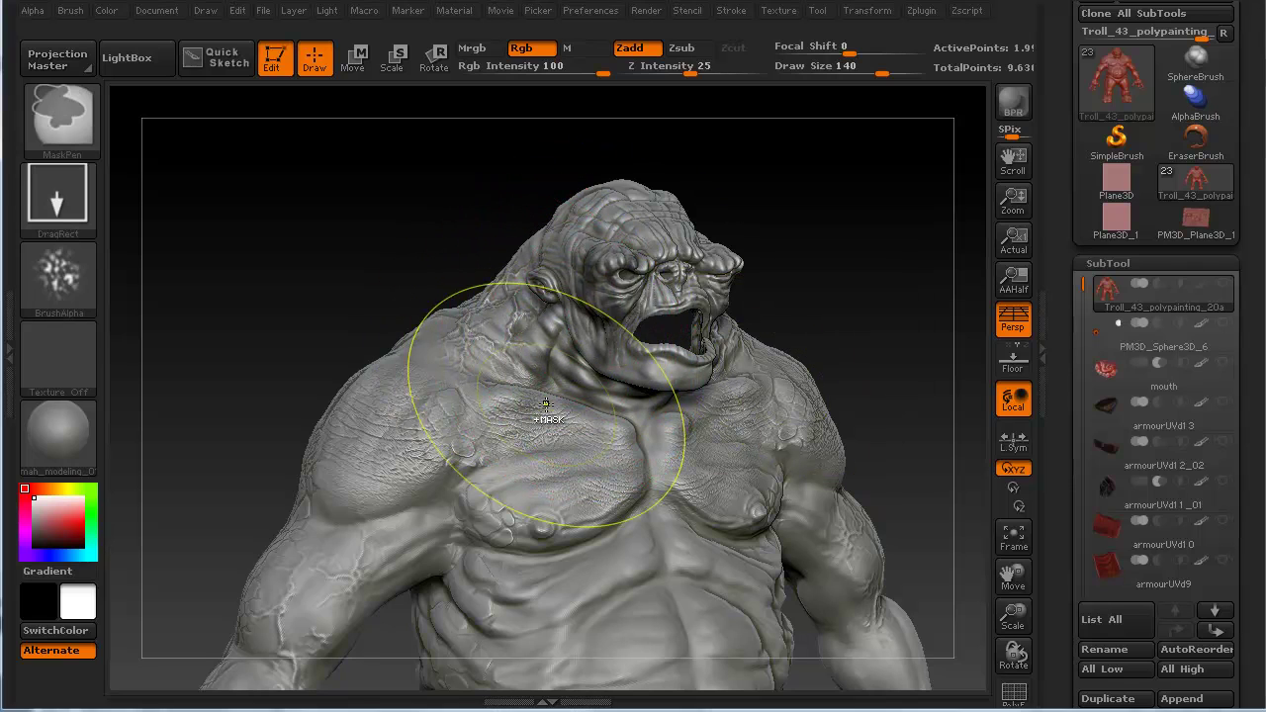
pyautogui.moveTo(529, 441)
pyautogui.keyDown('ctrl'); pyautogui.mouseDown()
pyautogui.moveTo(518, 452)
pyautogui.moveTo(653, 514)
pyautogui.mouseUp(); pyautogui.keyUp('ctrl')
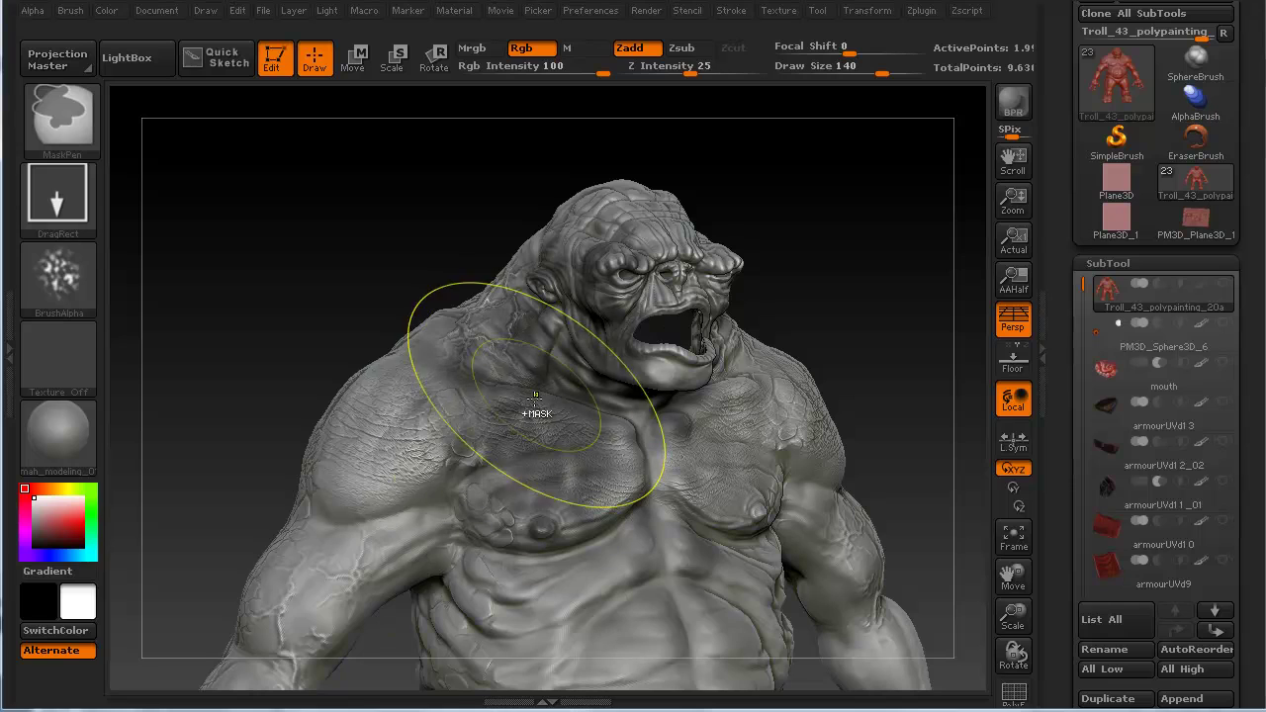
pyautogui.keyDown('ctrl'); pyautogui.moveTo(636, 522); pyautogui.dragTo(598, 593); pyautogui.keyUp('ctrl')
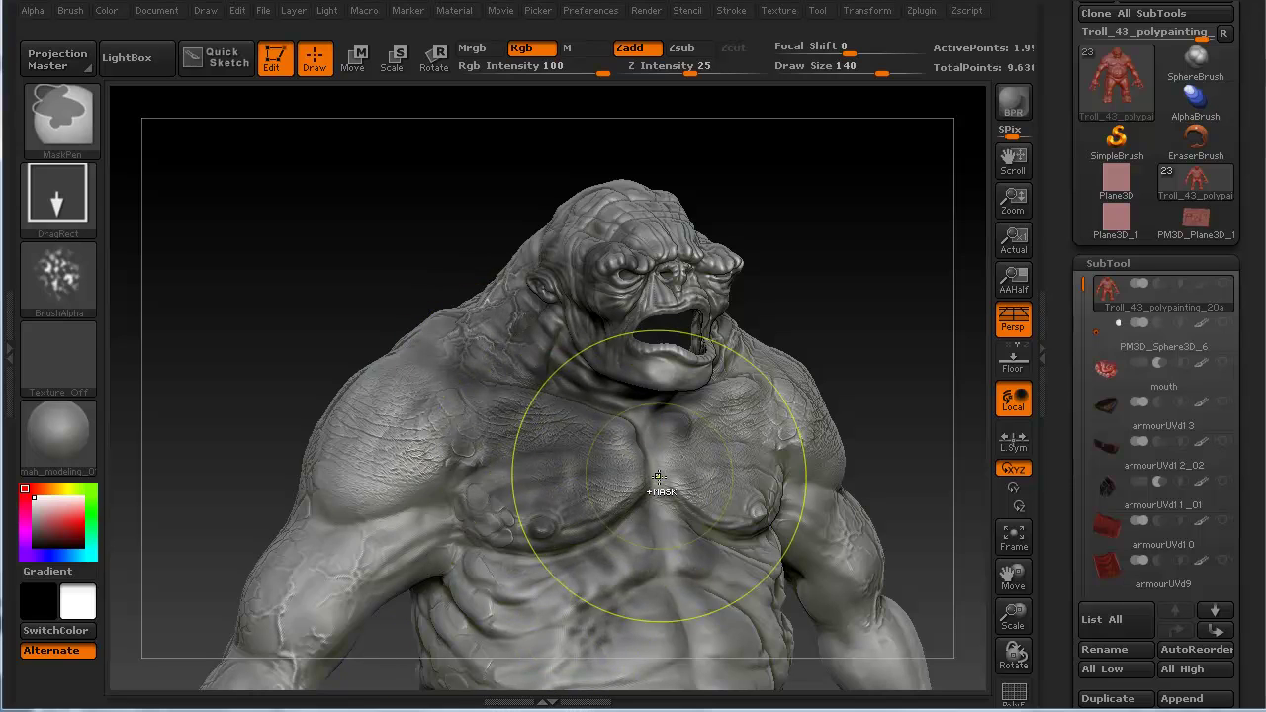
pyautogui.moveTo(351, 409); pyautogui.dragTo(256, 329)
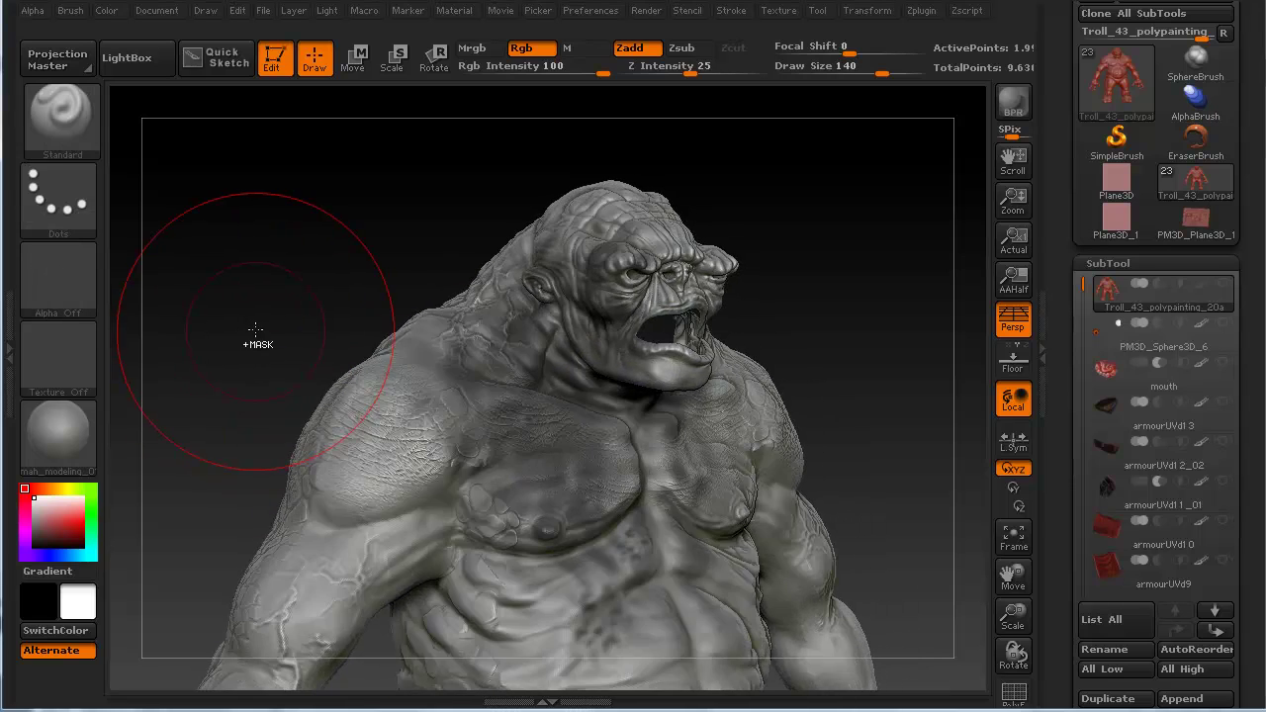
pyautogui.keyDown('ctrl'); pyautogui.click(256, 328); pyautogui.keyUp('ctrl')
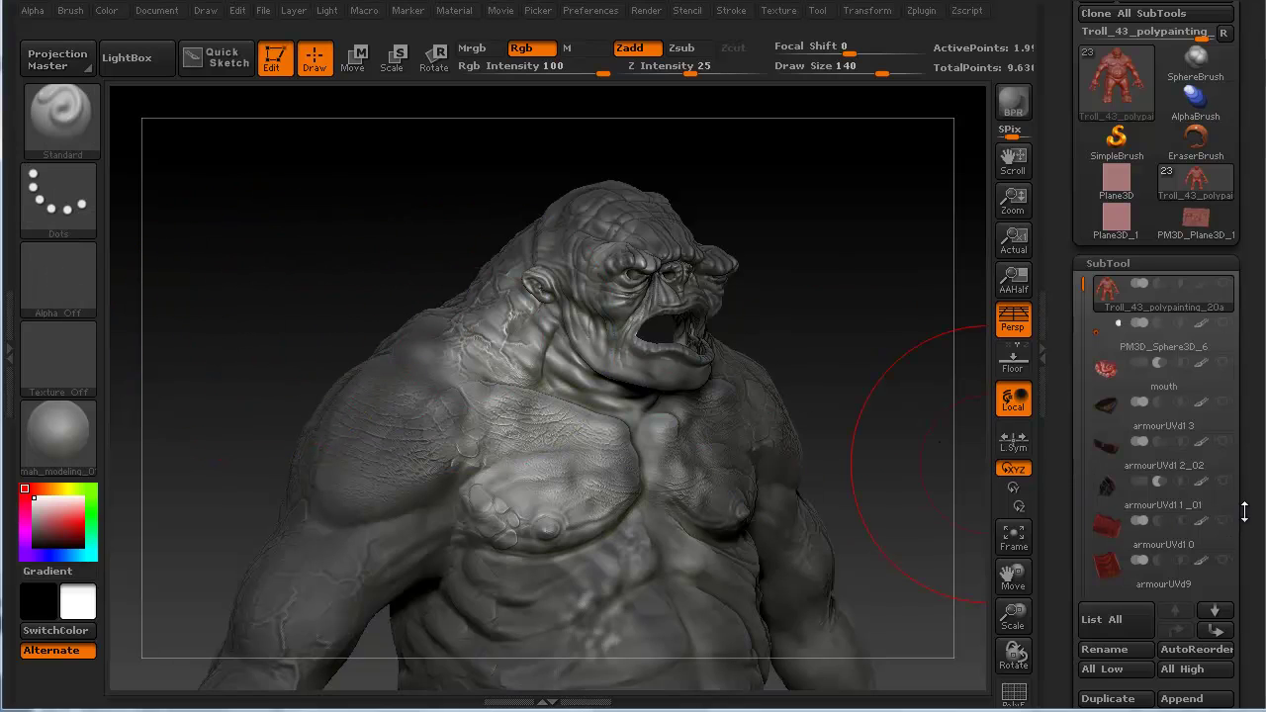
pyautogui.moveTo(1252, 514); pyautogui.dragTo(1252, 299)
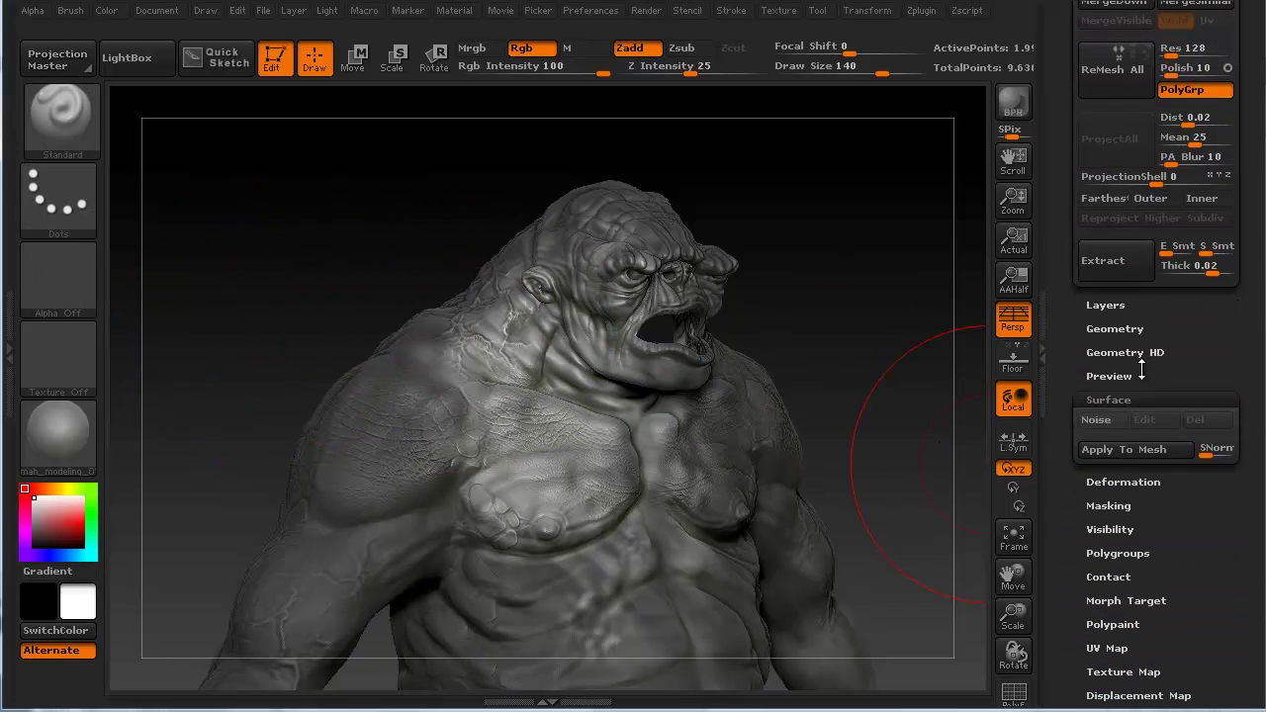
pyautogui.click(1109, 424)
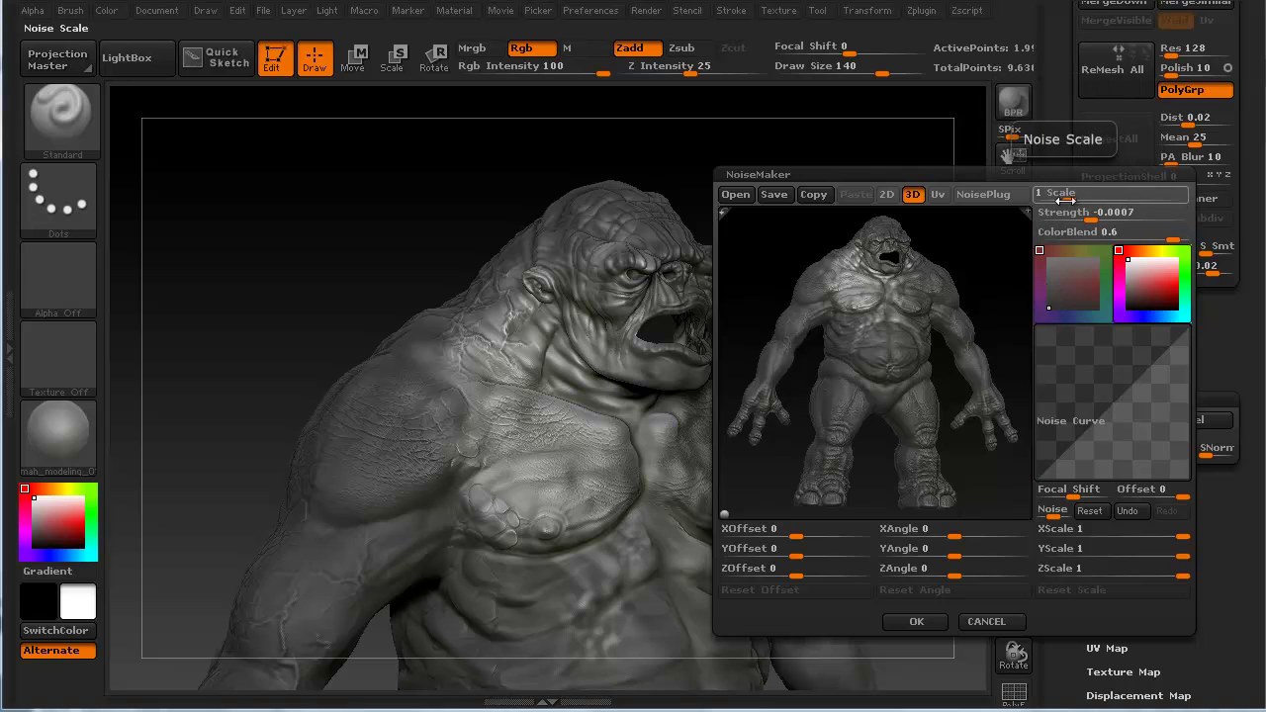
pyautogui.moveTo(1098, 197); pyautogui.dragTo(1125, 192)
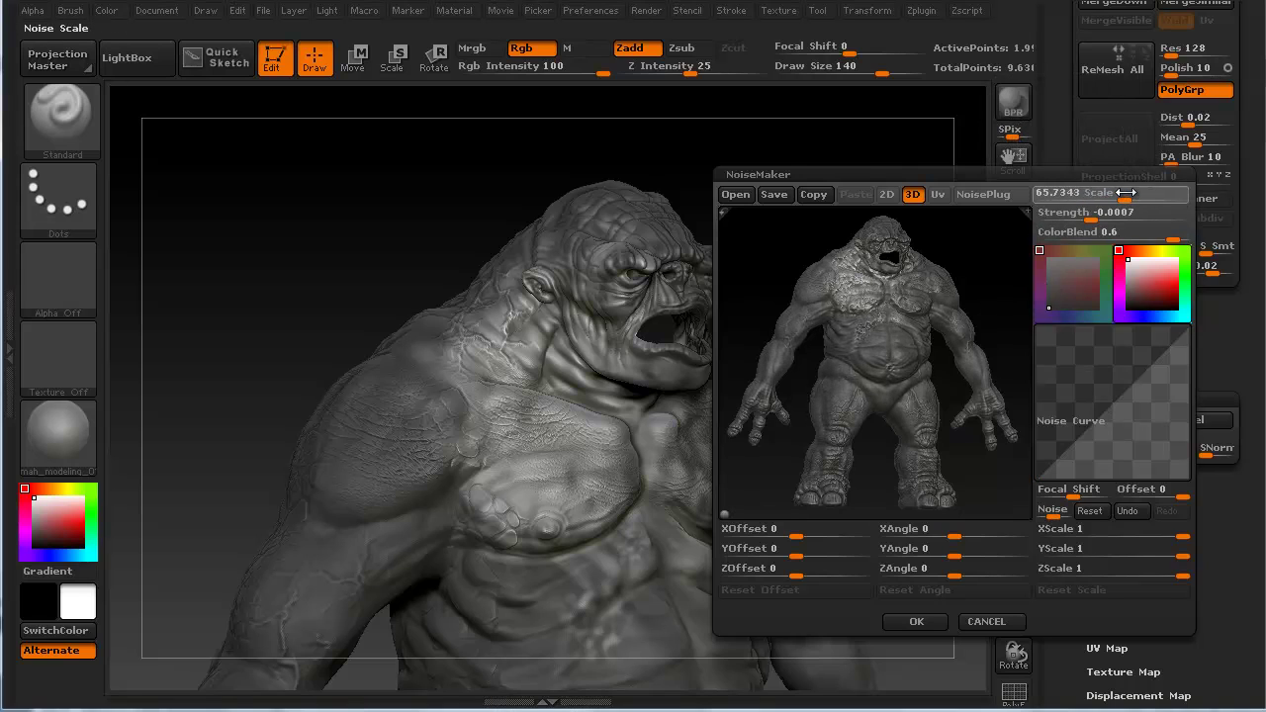
pyautogui.click(1126, 192)
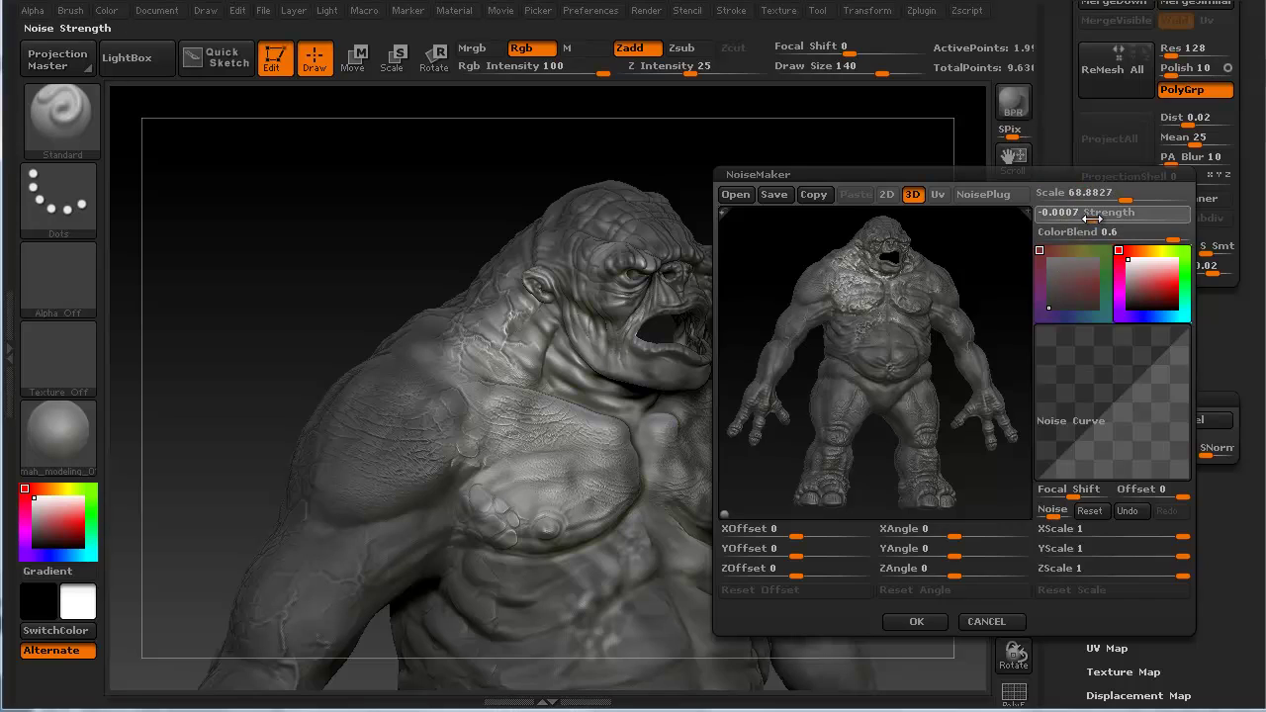
pyautogui.moveTo(1092, 215); pyautogui.dragTo(1088, 217)
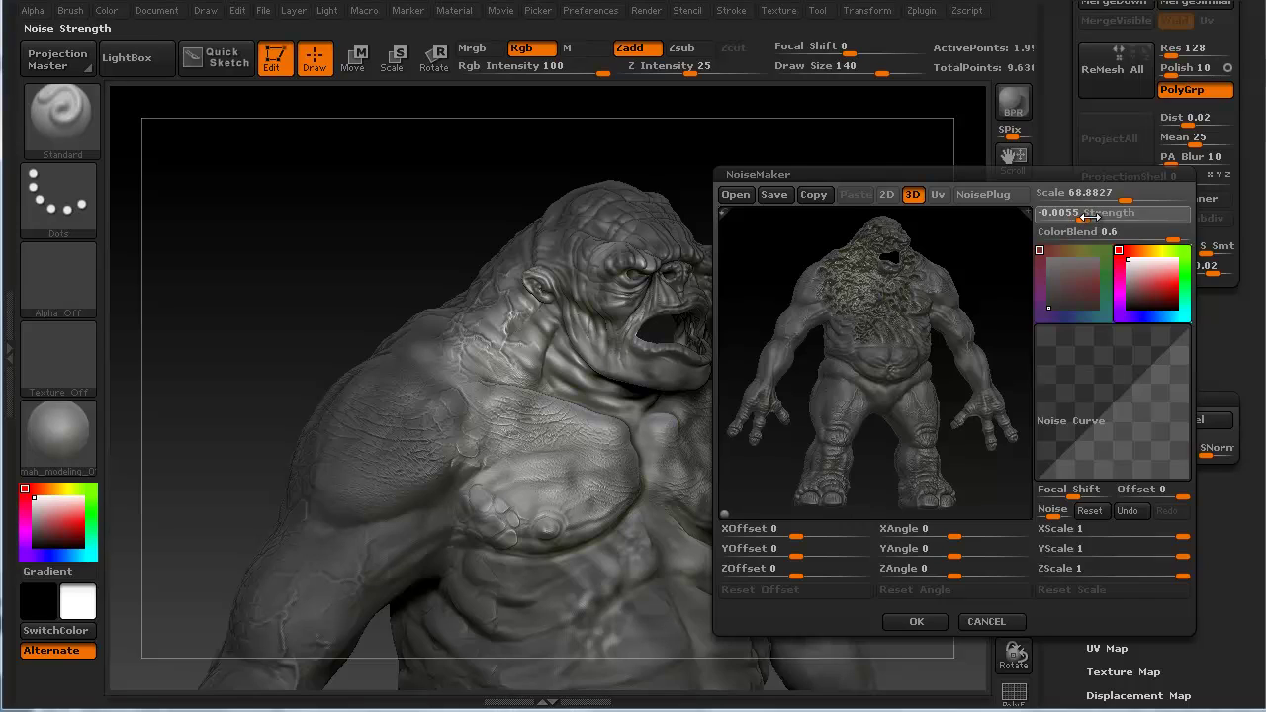
pyautogui.moveTo(1091, 216); pyautogui.dragTo(1094, 216)
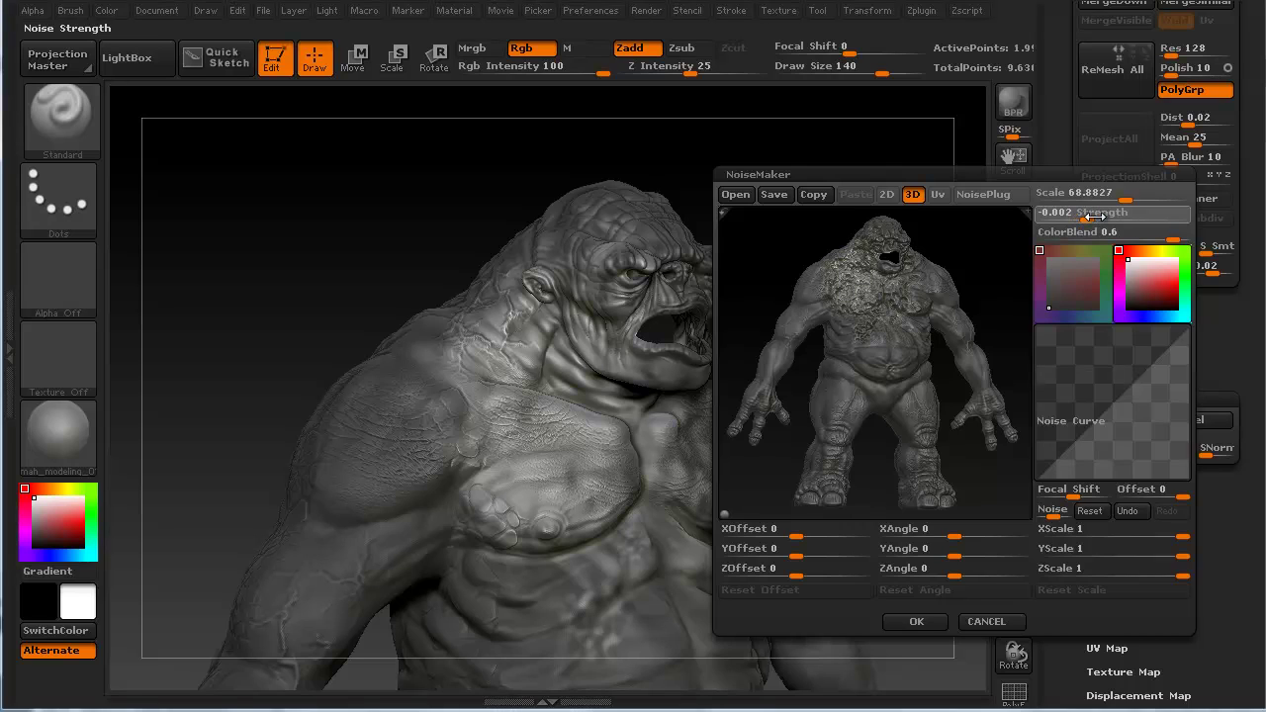
pyautogui.click(916, 621)
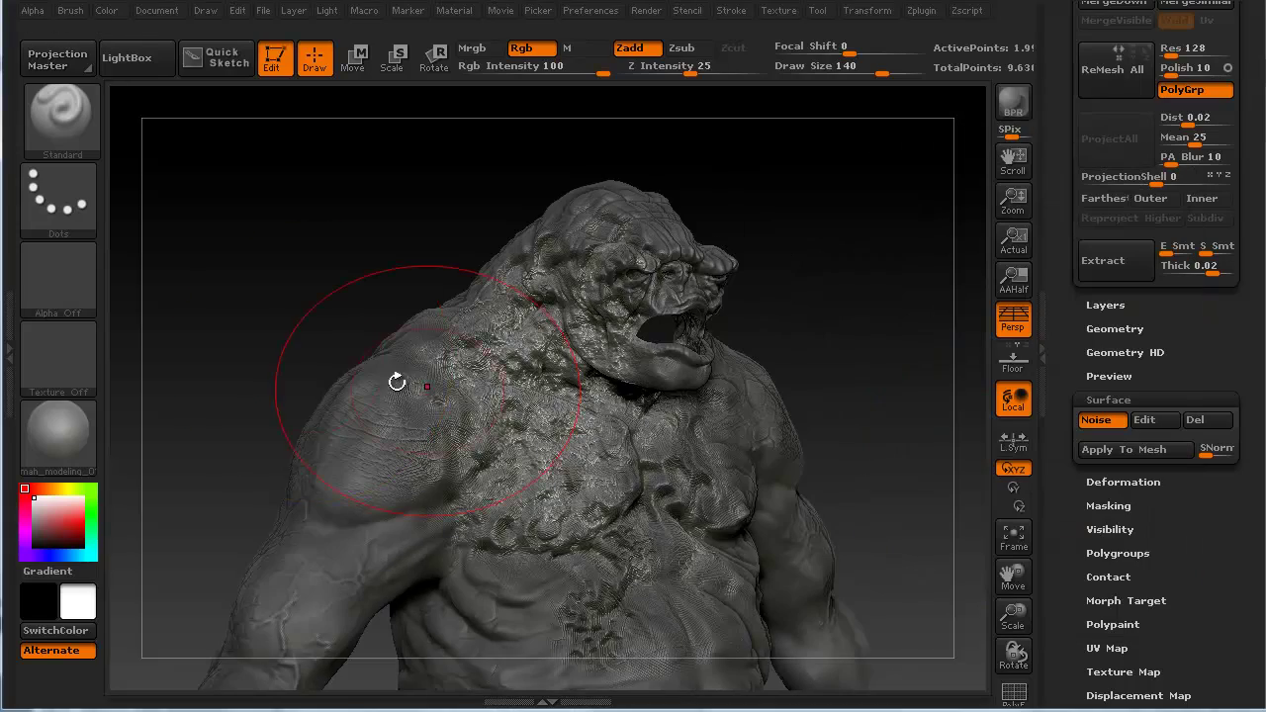
pyautogui.hotkey('shift', 'f')
pyautogui.hotkey('shift', 'f')
pyautogui.hotkey('shift', 'f')
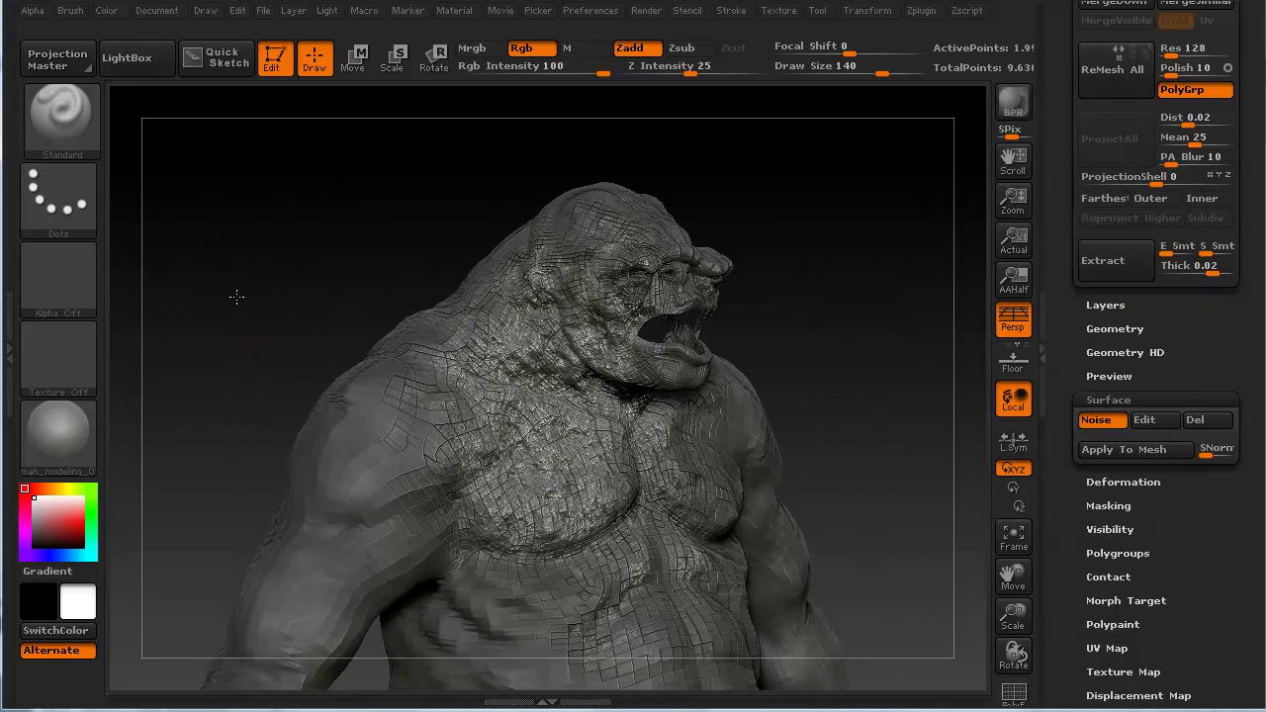
pyautogui.hotkey('shift', 'f')
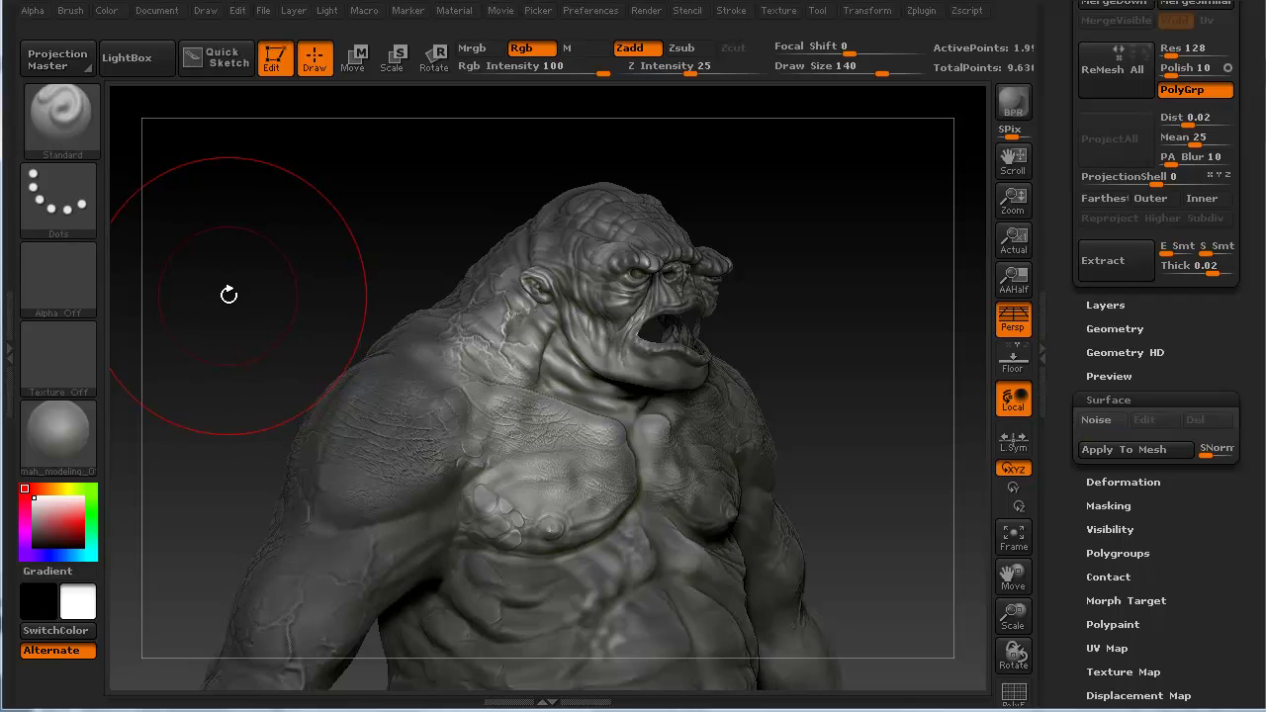
# - Set the noise to scale about 94 and strength -0.0004, then bake it into the troll
pyautogui.click(1103, 420)
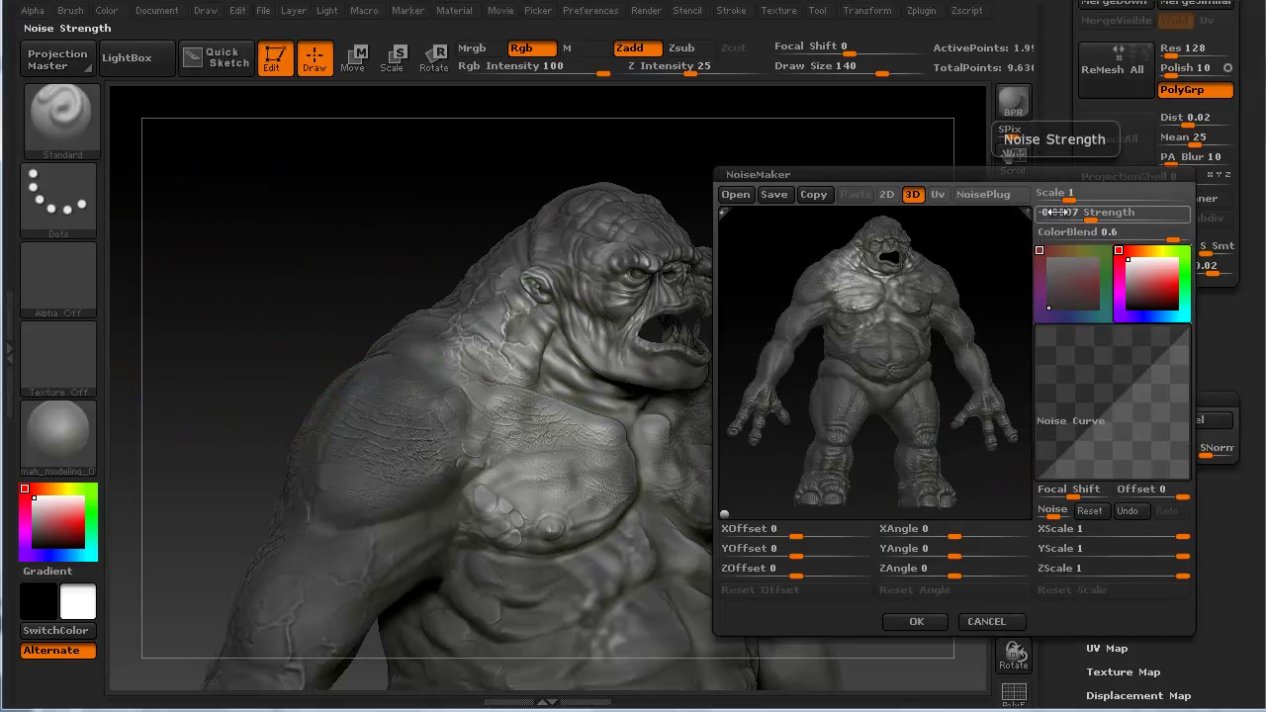
pyautogui.moveTo(1088, 199)
pyautogui.mouseDown()
pyautogui.moveTo(1138, 199)
pyautogui.moveTo(1085, 219)
pyautogui.moveTo(1100, 218)
pyautogui.mouseUp()
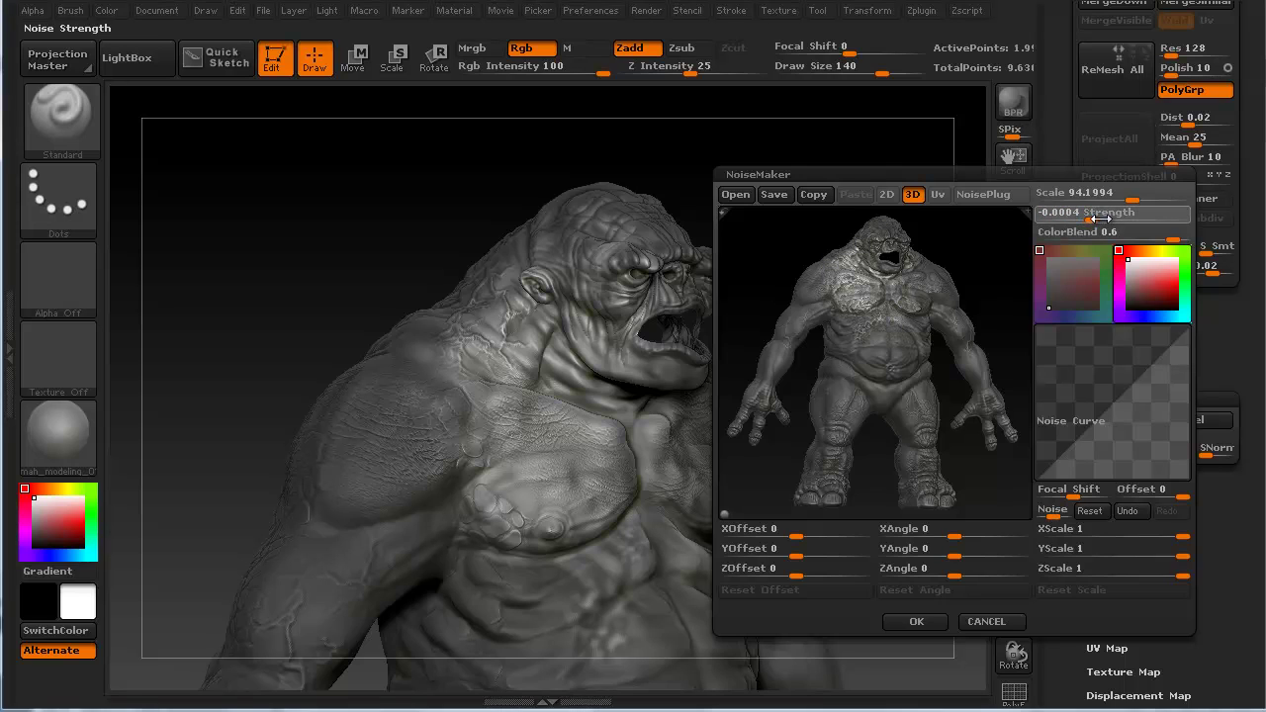
pyautogui.click(917, 622)
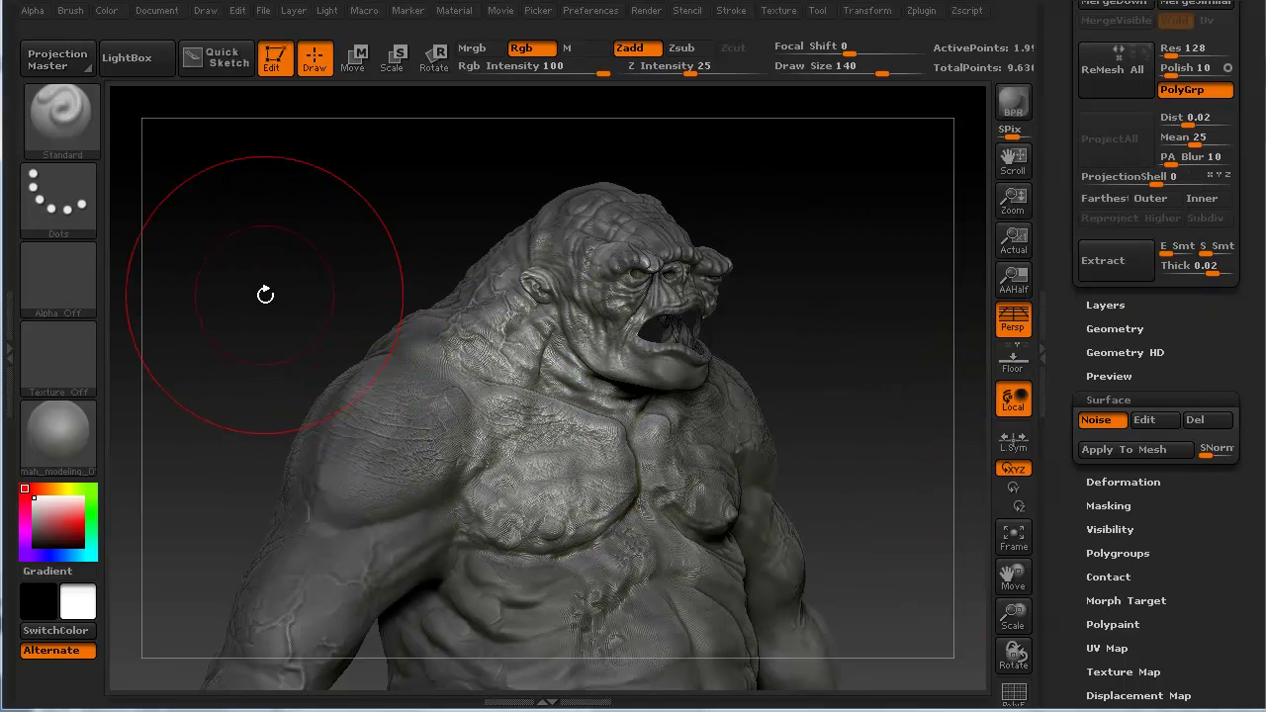
pyautogui.moveTo(263, 288); pyautogui.dragTo(243, 272)
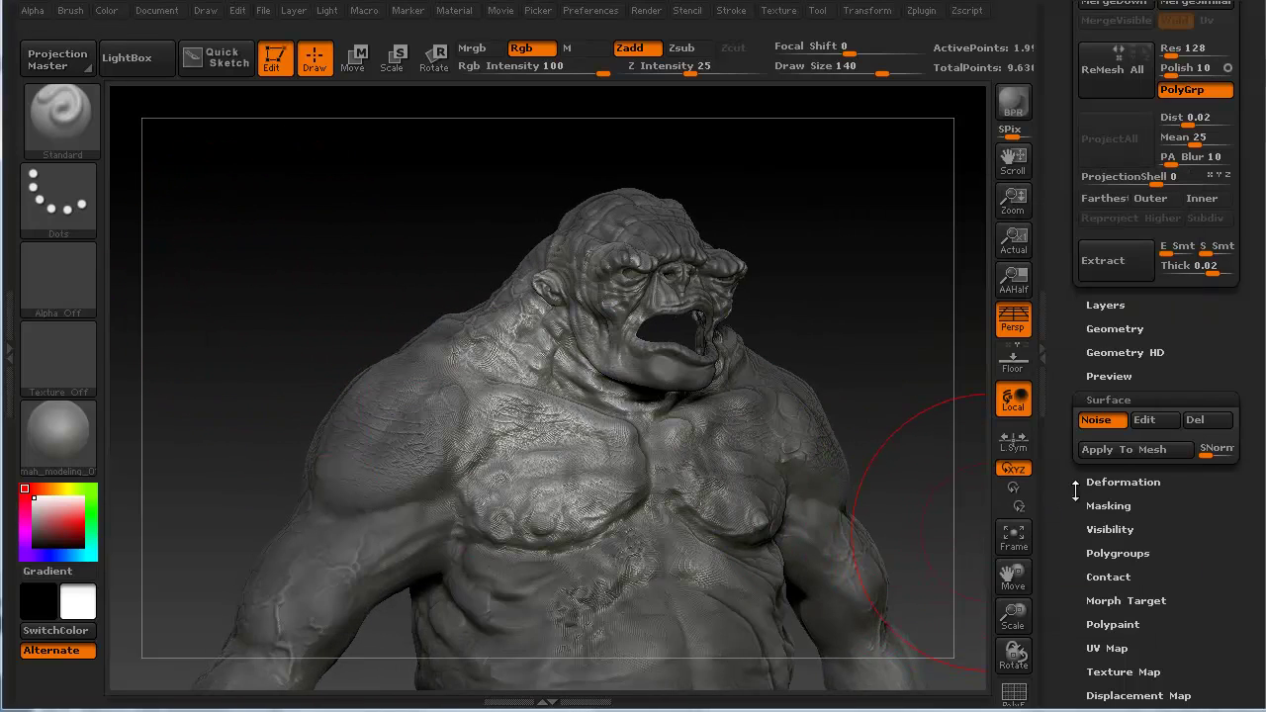
pyautogui.click(1119, 452)
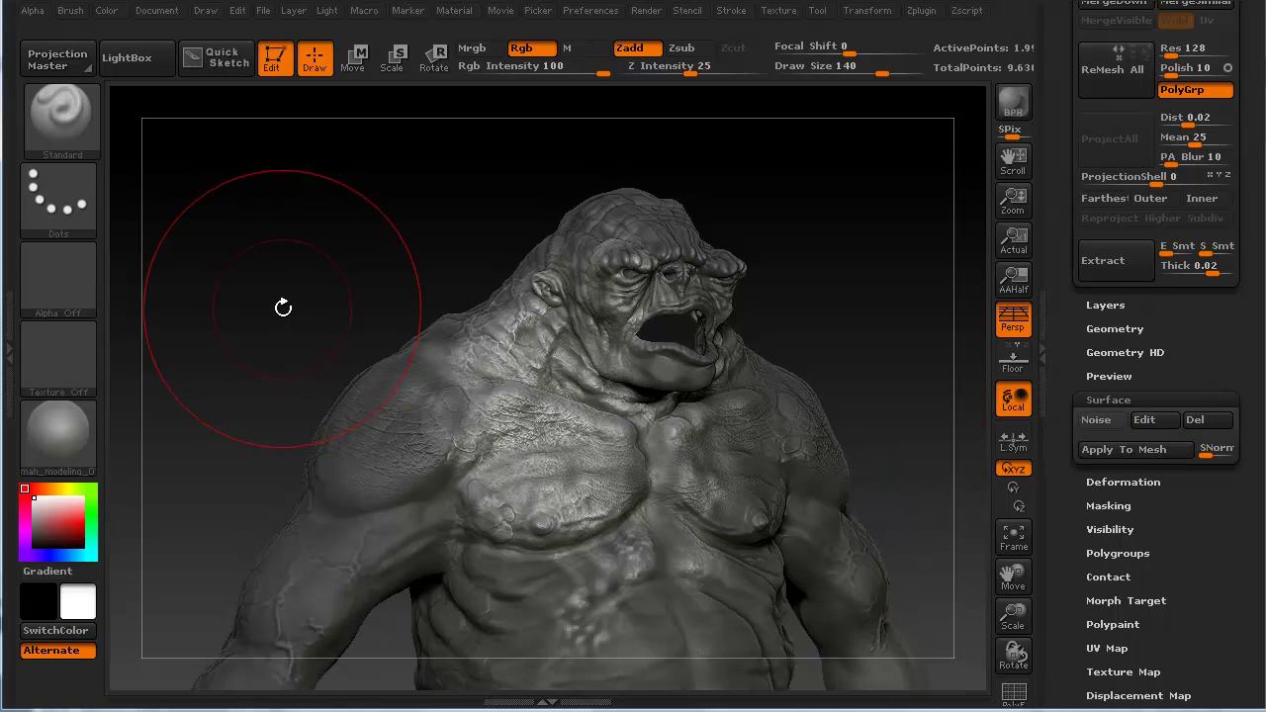
pyautogui.moveTo(281, 307)
pyautogui.mouseDown()
pyautogui.moveTo(246, 293)
pyautogui.moveTo(222, 316)
pyautogui.mouseUp()
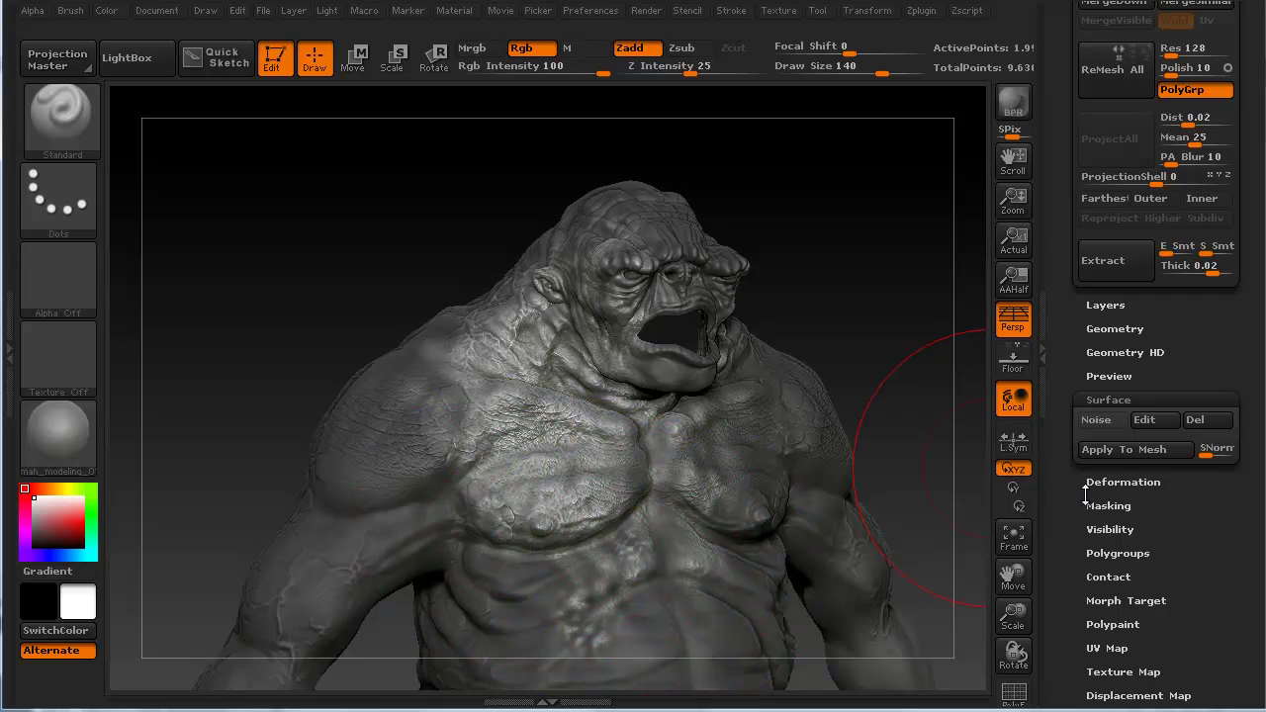
# - Apply the noise to the mesh again, check the lumpy head and chest, then switch to Smooth
pyautogui.click(1134, 448)
pyautogui.moveTo(320, 271); pyautogui.dragTo(280, 260)
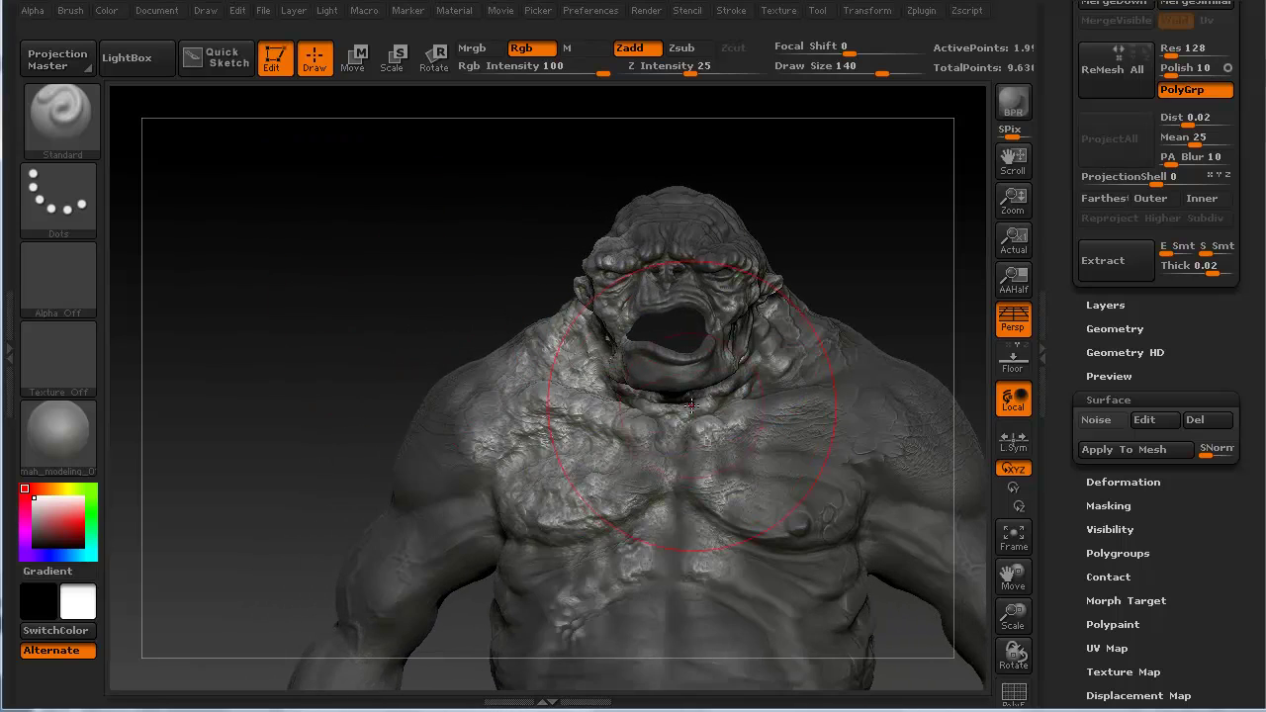
pyautogui.moveTo(284, 345); pyautogui.dragTo(973, 489)
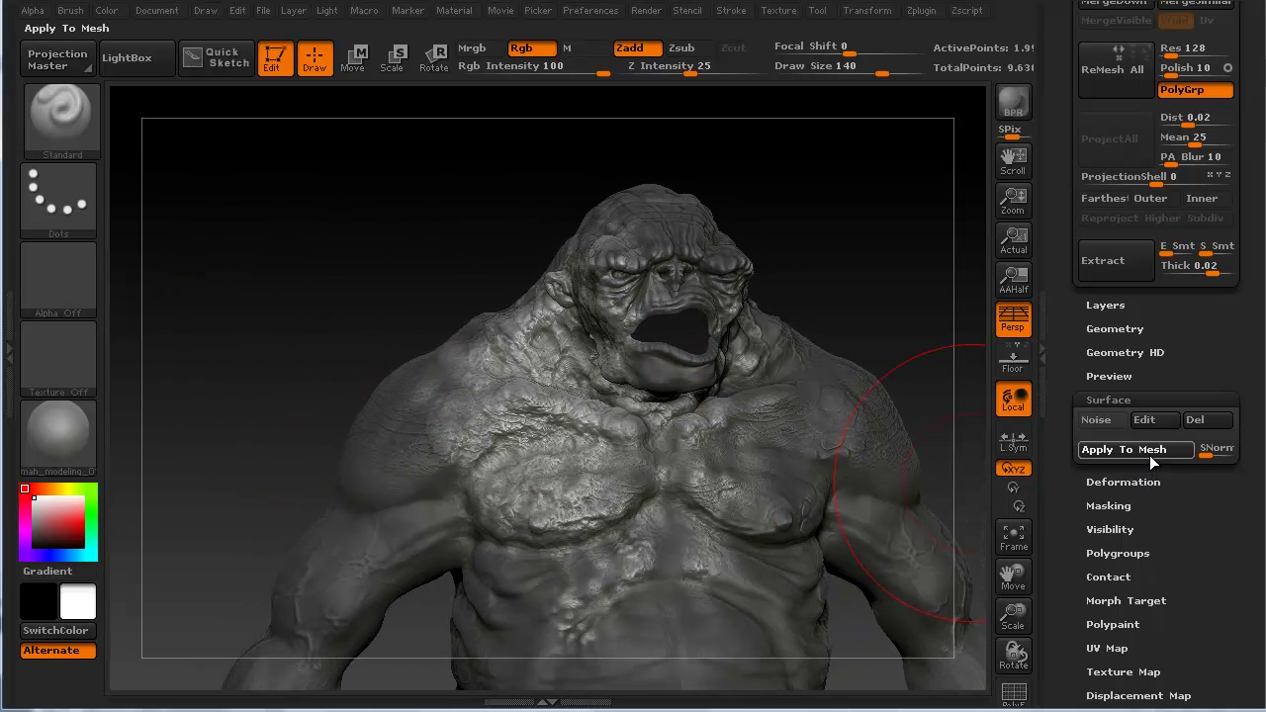
pyautogui.press('ctrl')
pyautogui.moveTo(278, 313)
pyautogui.mouseDown()
pyautogui.moveTo(264, 423)
pyautogui.moveTo(212, 362)
pyautogui.moveTo(218, 326)
pyautogui.moveTo(240, 353)
pyautogui.moveTo(204, 212)
pyautogui.moveTo(244, 291)
pyautogui.moveTo(286, 294)
pyautogui.mouseUp()
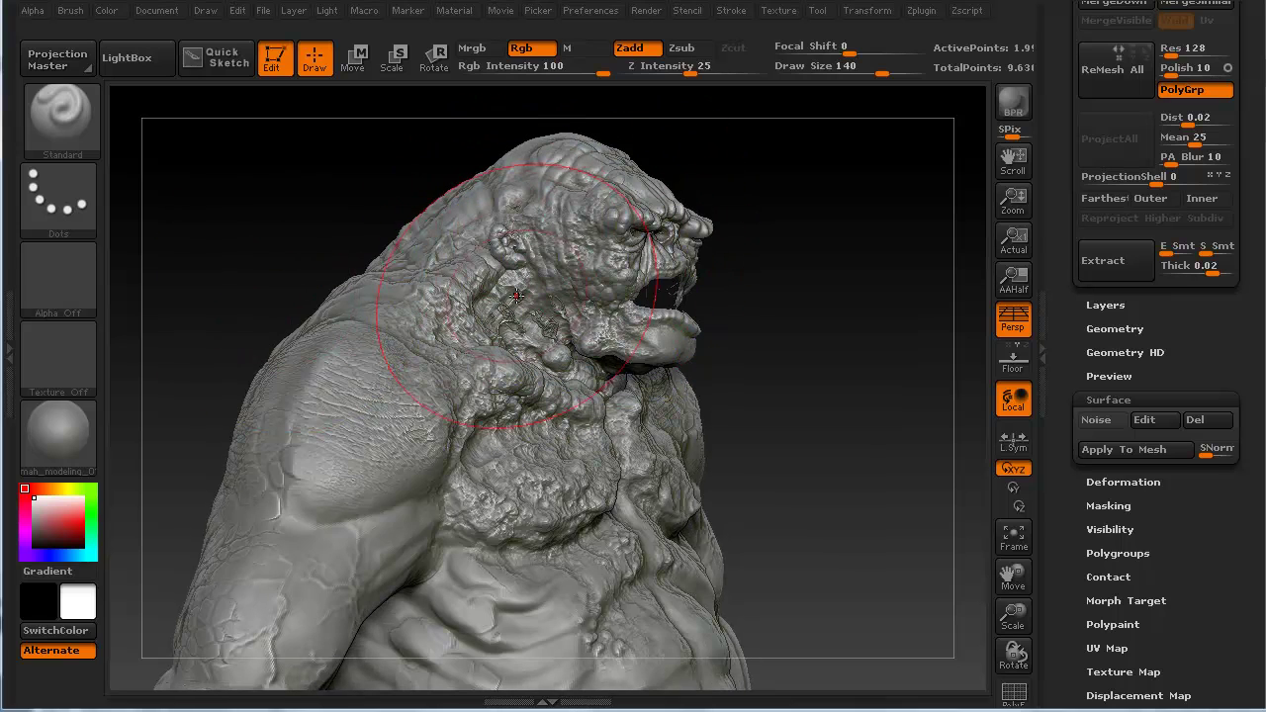
pyautogui.press('shift')
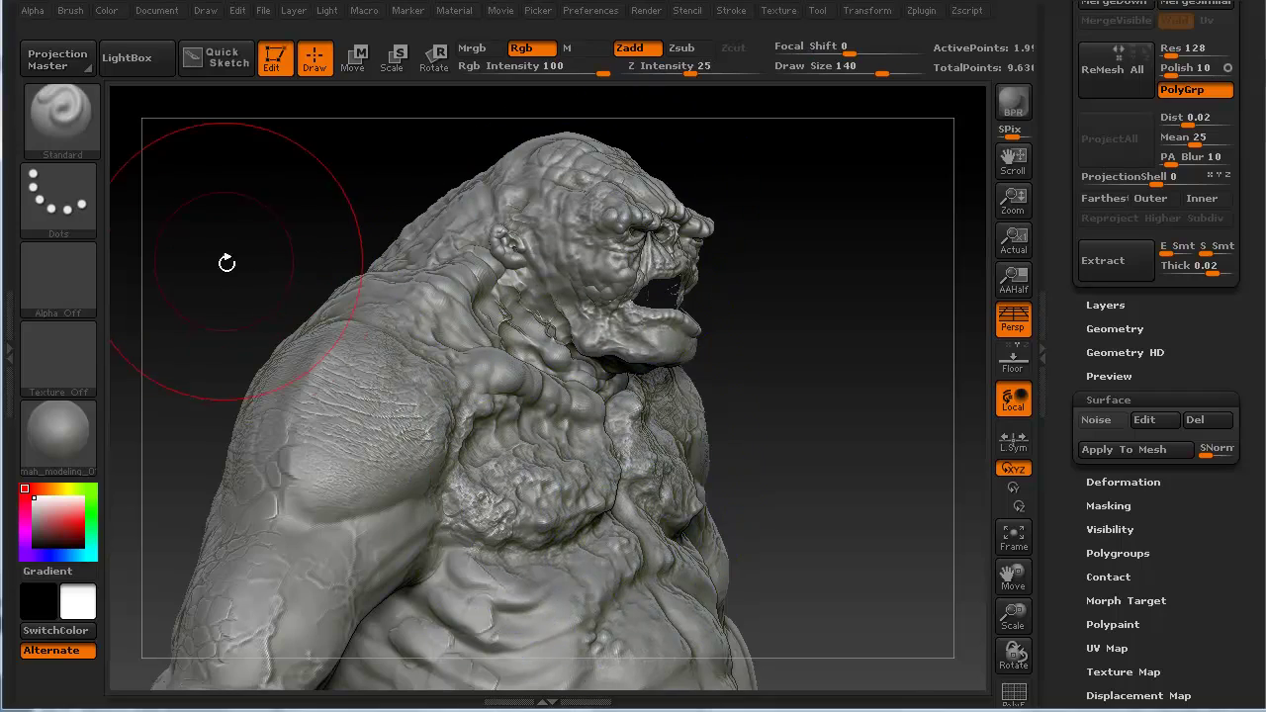
pyautogui.moveTo(221, 252)
pyautogui.mouseDown()
pyautogui.moveTo(178, 251)
pyautogui.moveTo(424, 396)
pyautogui.mouseUp()
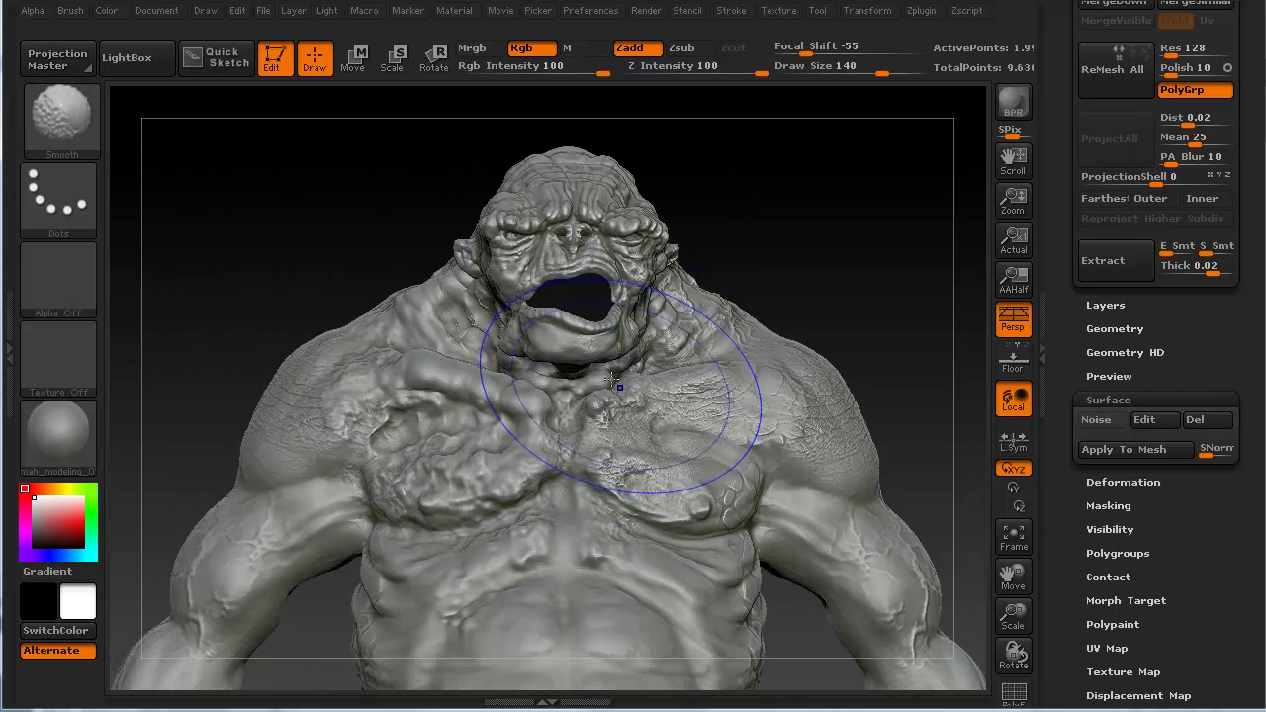
pyautogui.moveTo(226, 248)
pyautogui.mouseDown()
pyautogui.moveTo(227, 268)
pyautogui.moveTo(198, 248)
pyautogui.moveTo(198, 316)
pyautogui.moveTo(218, 325)
pyautogui.moveTo(199, 375)
pyautogui.mouseUp()
pyautogui.moveTo(212, 325)
pyautogui.mouseDown()
pyautogui.moveTo(211, 347)
pyautogui.moveTo(175, 310)
pyautogui.moveTo(199, 344)
pyautogui.moveTo(259, 373)
pyautogui.mouseUp()
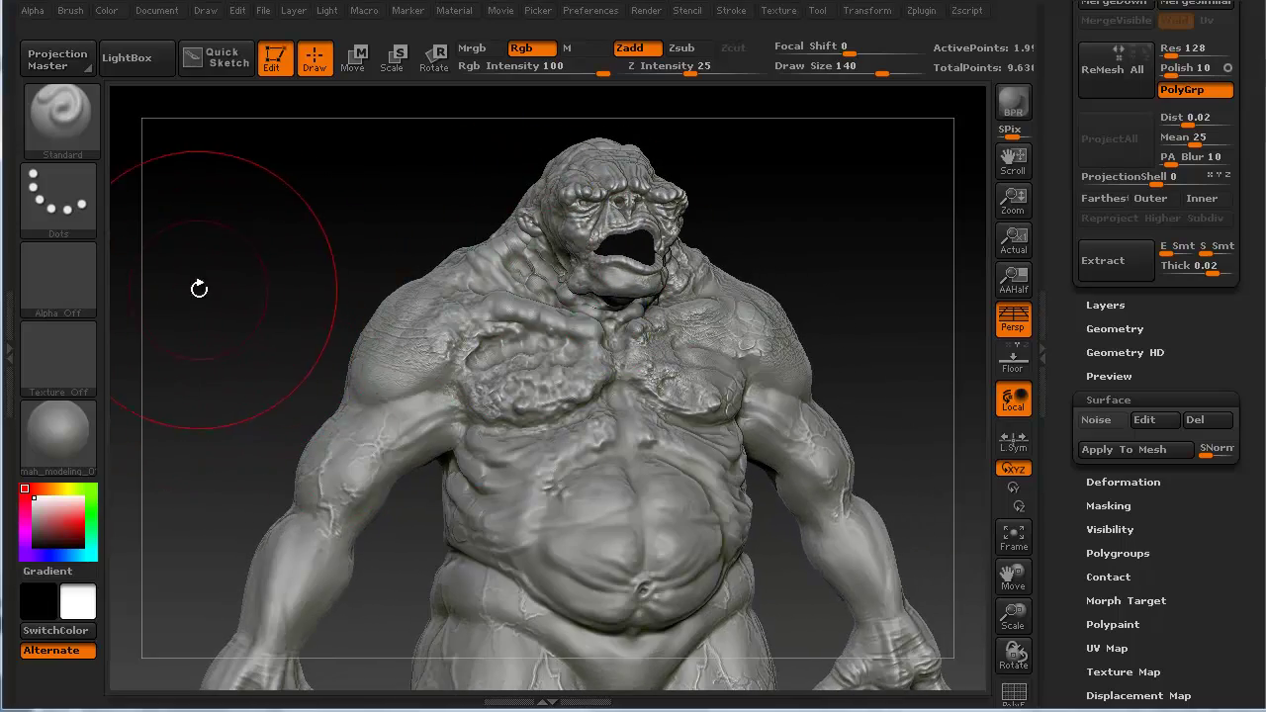
pyautogui.moveTo(198, 285); pyautogui.dragTo(221, 286)
pyautogui.moveTo(211, 374)
pyautogui.mouseDown()
pyautogui.moveTo(195, 327)
pyautogui.moveTo(228, 446)
pyautogui.moveTo(212, 425)
pyautogui.moveTo(207, 356)
pyautogui.moveTo(241, 353)
pyautogui.moveTo(254, 371)
pyautogui.moveTo(254, 290)
pyautogui.mouseUp()
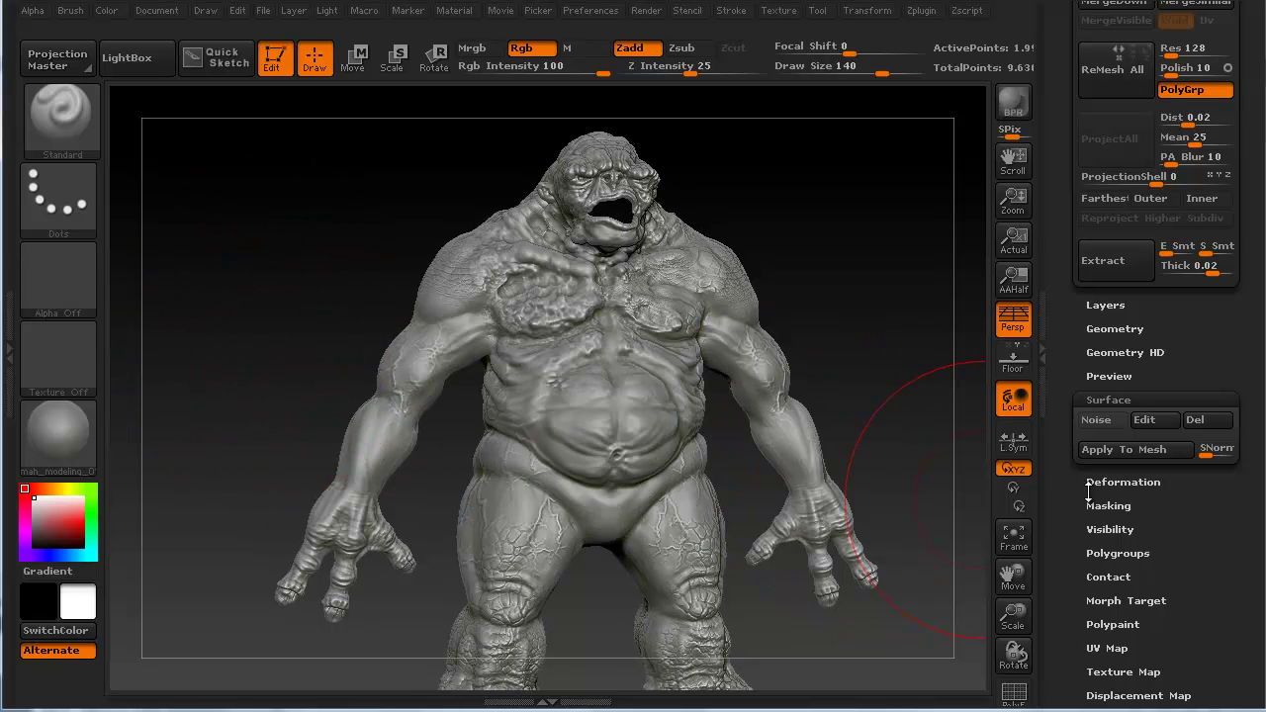
pyautogui.moveTo(359, 375)
pyautogui.mouseDown()
pyautogui.moveTo(227, 333)
pyautogui.moveTo(225, 365)
pyautogui.mouseUp()
pyautogui.scroll(2, 1235, 543)
pyautogui.scroll(5, 1236, 543)
pyautogui.scroll(5, 1236, 543)
pyautogui.scroll(4, 1235, 543)
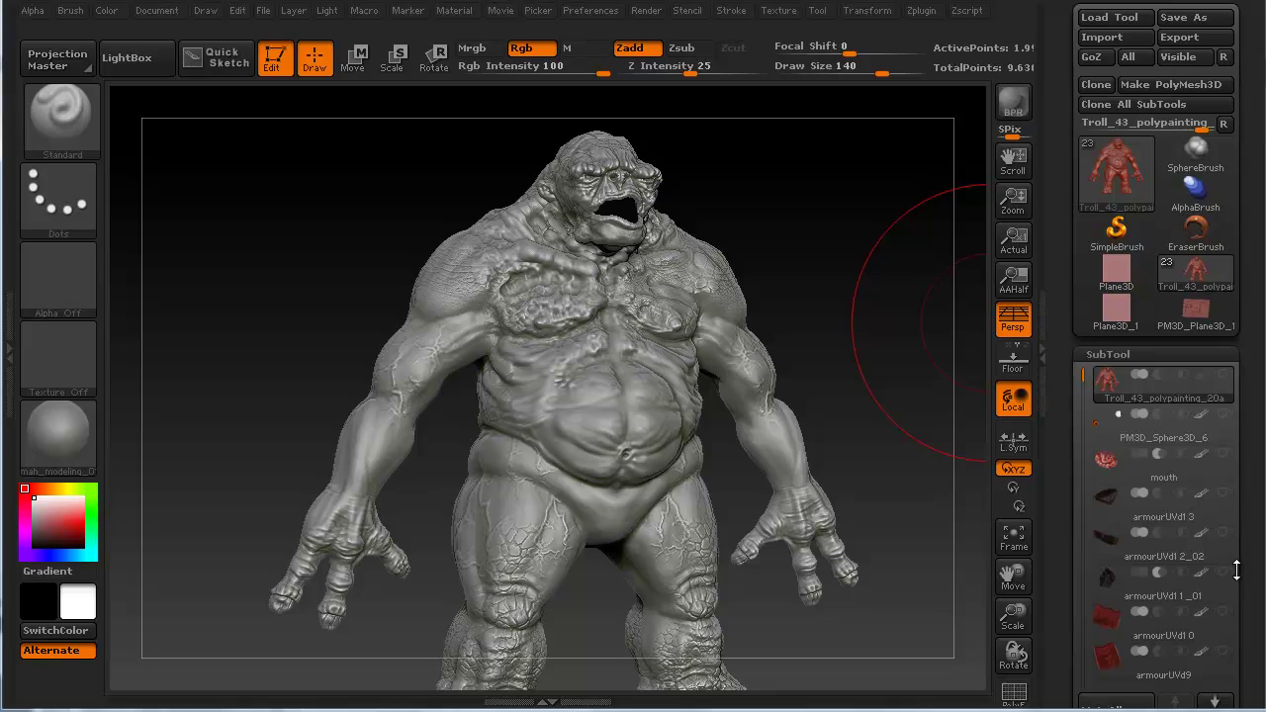
# - Select the PM3D_Plane3D_1 terrain plane and tilt it into view
pyautogui.click(1182, 322)
pyautogui.moveTo(165, 522)
pyautogui.mouseDown()
pyautogui.moveTo(191, 518)
pyautogui.moveTo(151, 374)
pyautogui.moveTo(184, 430)
pyautogui.moveTo(215, 439)
pyautogui.moveTo(186, 320)
pyautogui.moveTo(187, 370)
pyautogui.moveTo(183, 342)
pyautogui.mouseUp()
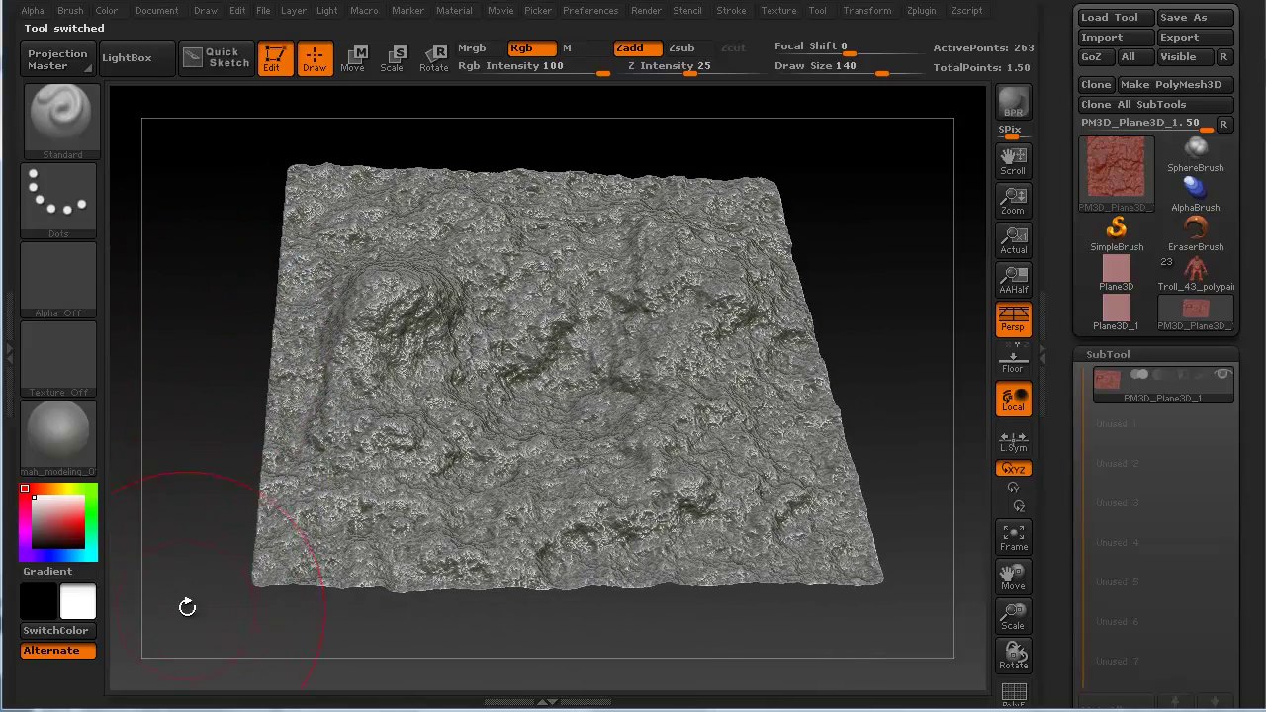